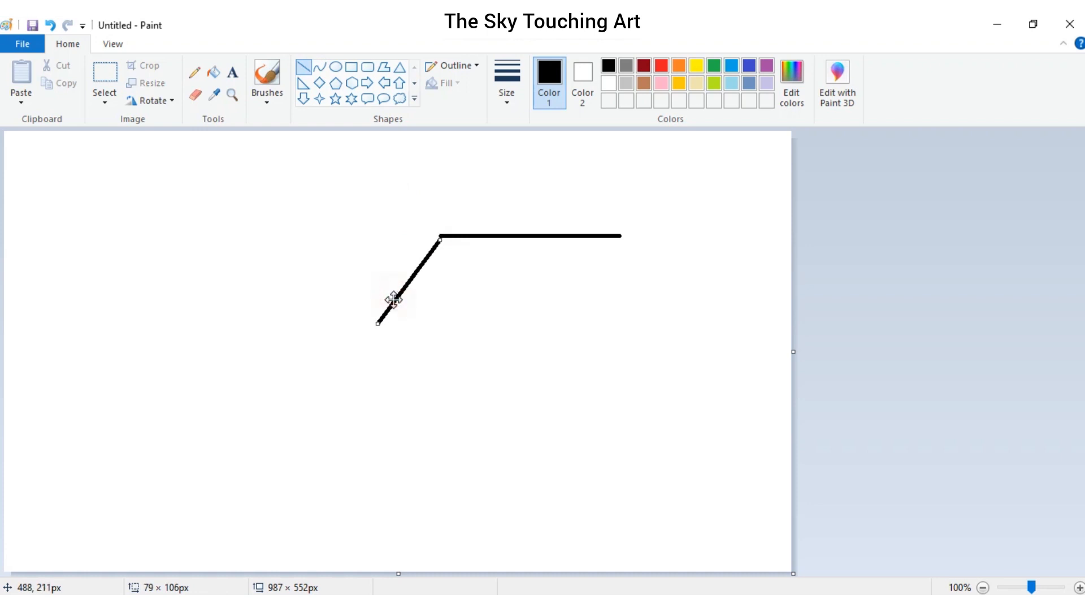
Step: Close the main roof parallelogram with a bottom line about 241 px wide and a slanted right edge about 64 × 106 px
drag(378, 318, 620, 319)
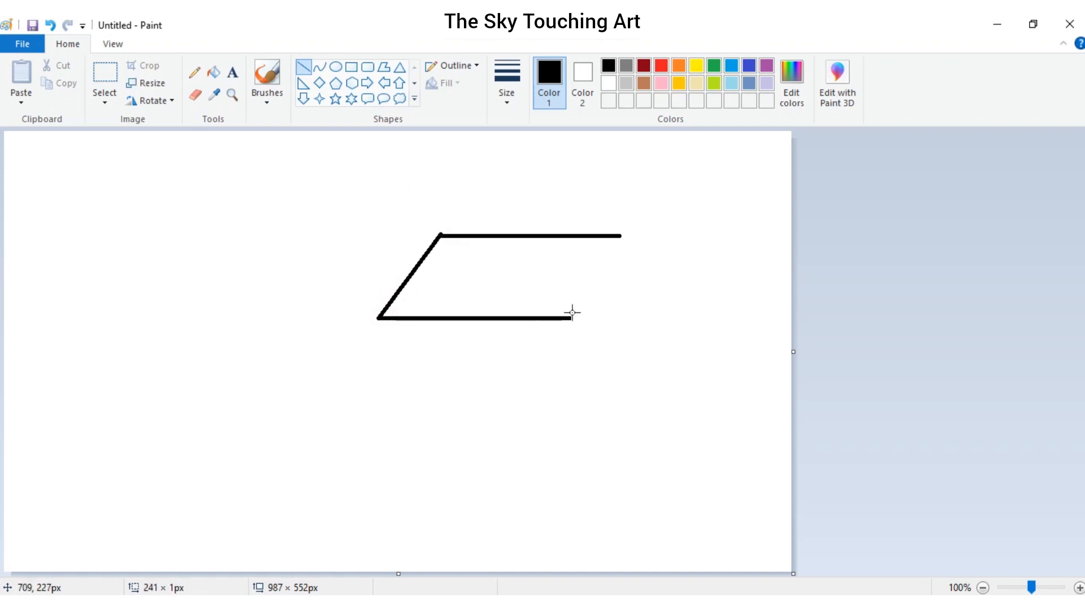
click(680, 293)
drag(624, 235, 575, 318)
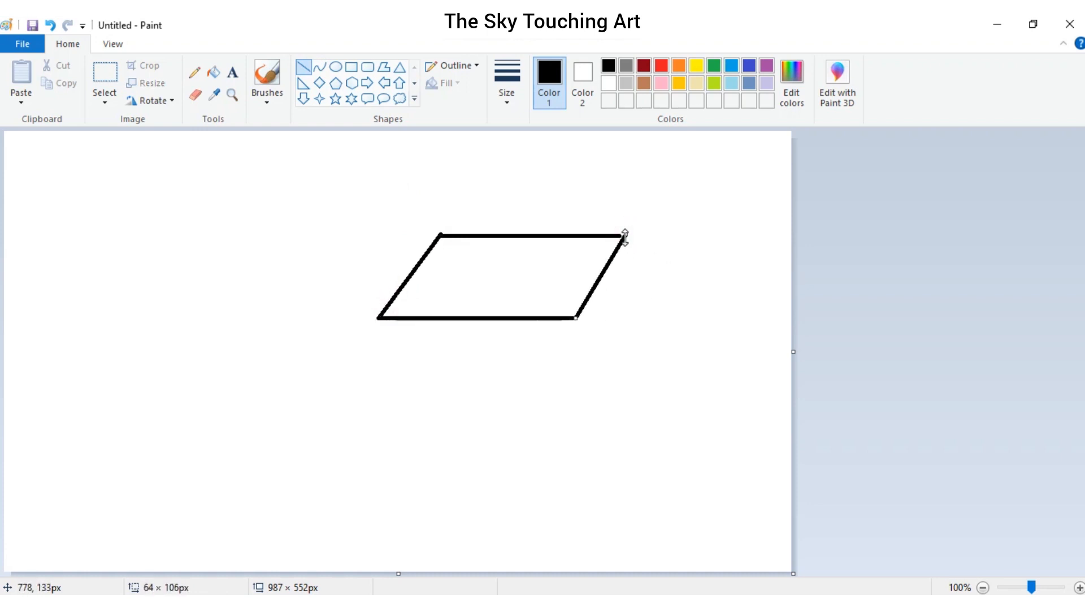
Step: Draw a narrow slanted overhang strip descending from the roof's right peak, closed with a short end line about 21 × 9 px
mouse_move(622, 235)
mouse_down()
mouse_move(654, 289)
mouse_move(699, 314)
mouse_up()
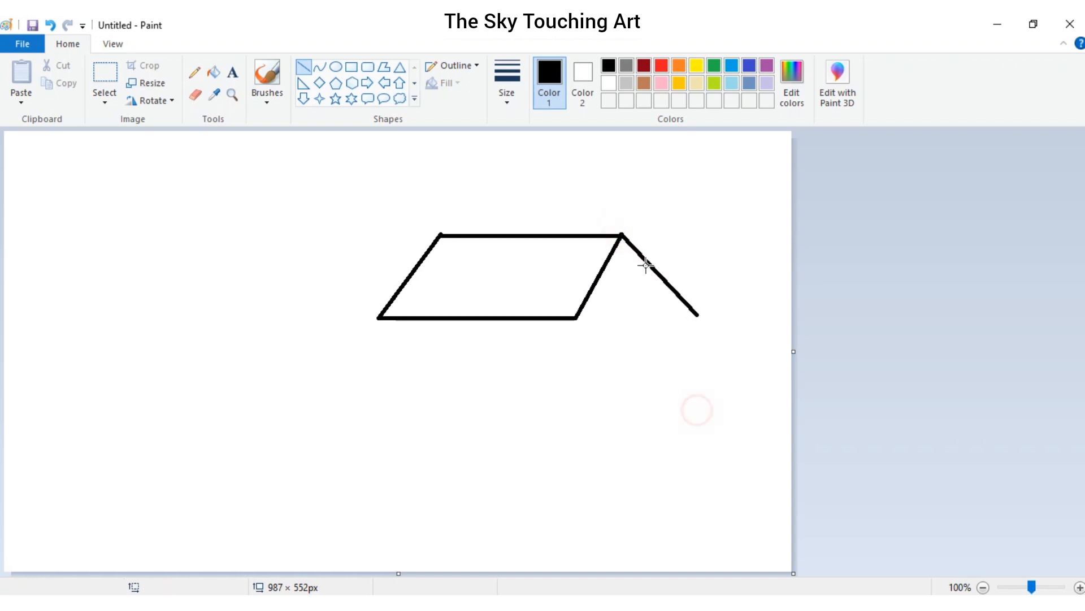
mouse_move(612, 253)
mouse_down()
mouse_move(683, 322)
mouse_move(701, 312)
mouse_up()
click(778, 412)
key(ctrl+z)
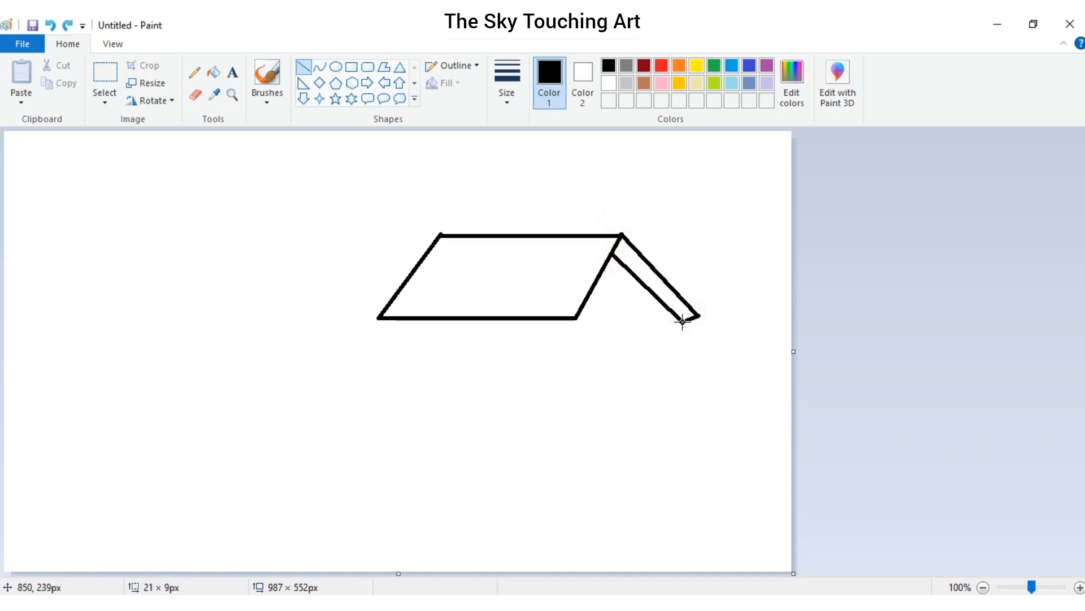
Step: Draw a smaller parallelogram awning just below the main roof's lower edge, shifted toward its left end
drag(401, 329, 533, 329)
mouse_move(401, 329)
mouse_down()
mouse_move(364, 366)
mouse_move(554, 365)
mouse_move(504, 365)
mouse_move(537, 329)
mouse_up()
click(603, 343)
click(556, 362)
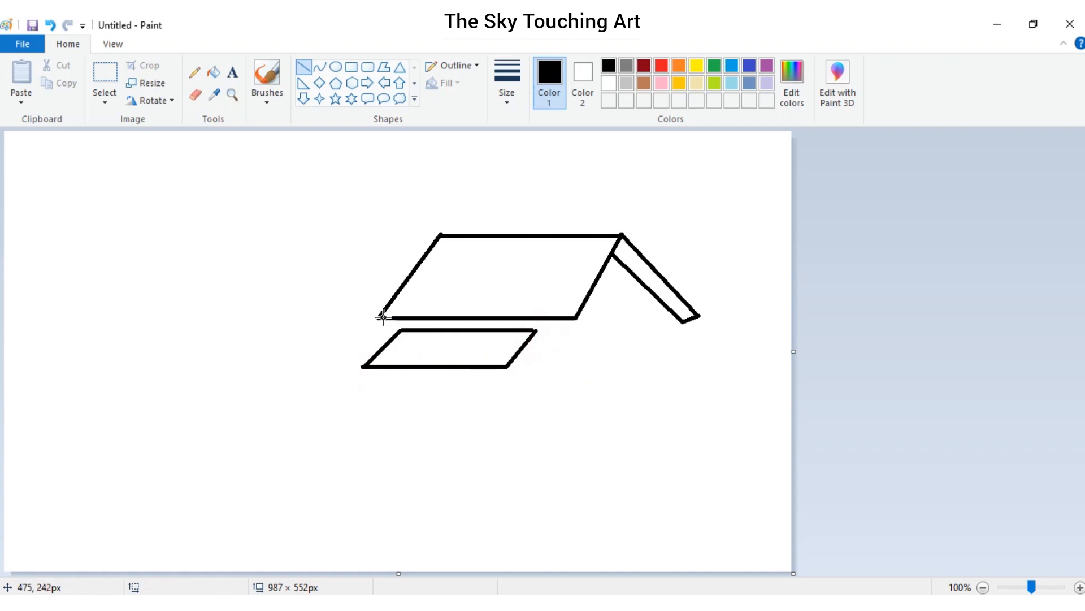
Step: Draw the front wall's left, right and bottom edges below the main roof, keeping the left edge hidden behind the awning
mouse_move(380, 316)
mouse_down()
mouse_move(391, 451)
mouse_move(390, 429)
mouse_up()
click(383, 380)
click(533, 437)
drag(576, 317, 575, 430)
drag(395, 432, 575, 431)
Step: Draw the side wall with a vertical right edge about 128 px tall and a slightly rising bottom line
click(680, 338)
drag(683, 321, 682, 423)
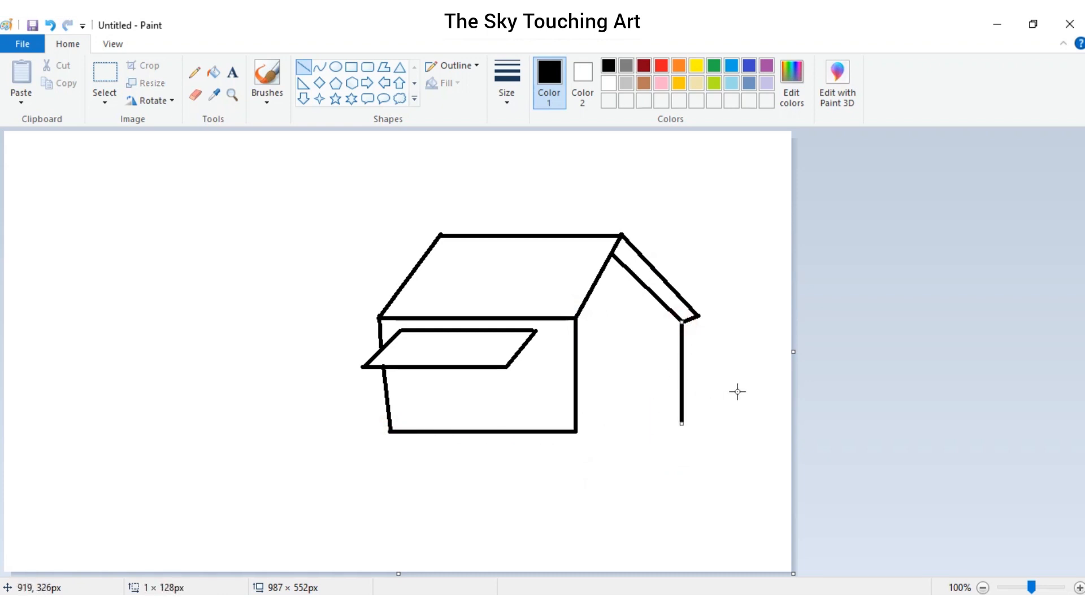
mouse_move(575, 431)
mouse_down()
mouse_move(644, 432)
mouse_move(681, 399)
mouse_move(681, 420)
mouse_up()
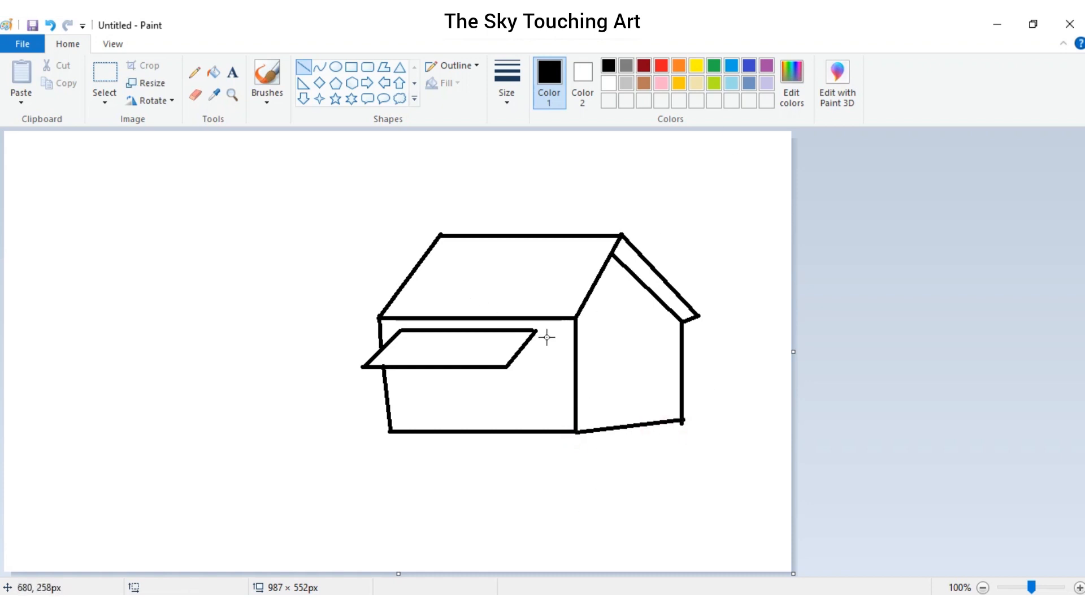
Step: Draw four vertical support posts under the awning, two at each end, using the thickest line size
drag(529, 338, 530, 440)
click(507, 90)
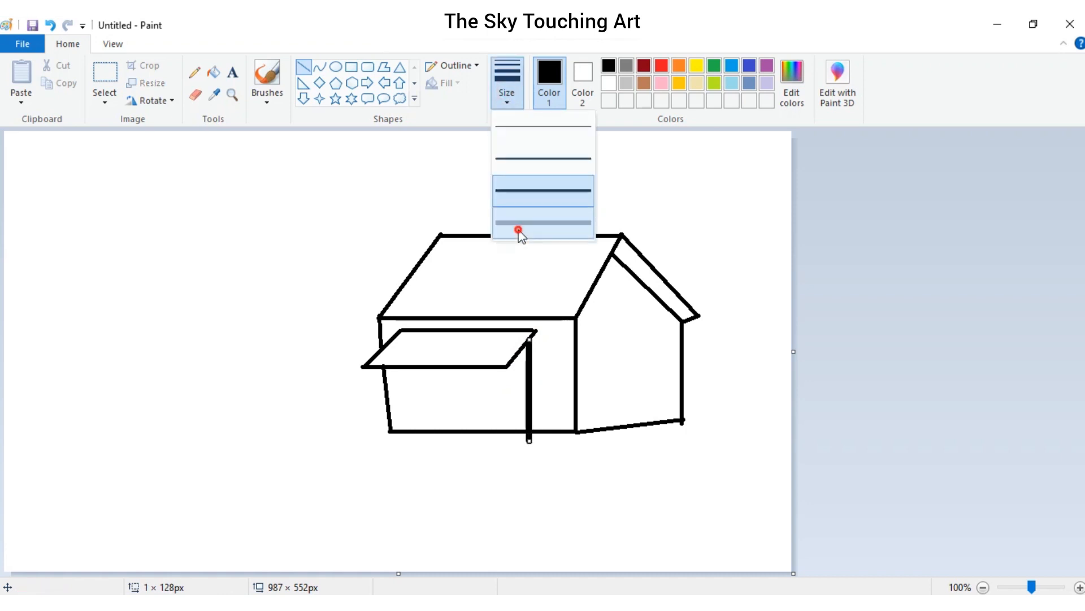
click(516, 233)
click(511, 368)
drag(501, 368, 501, 456)
click(384, 353)
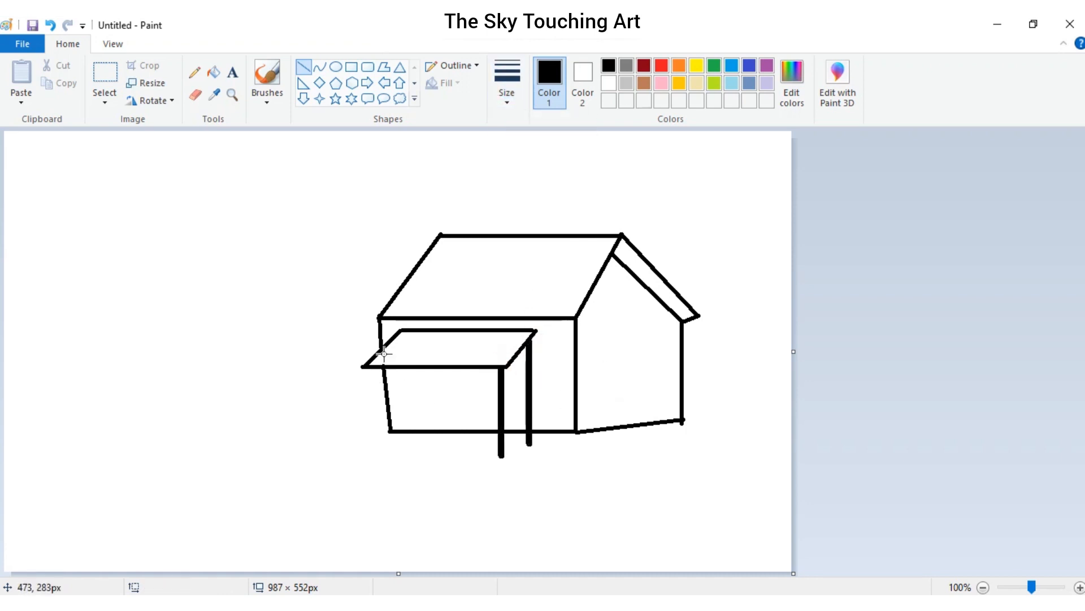
drag(402, 368, 401, 441)
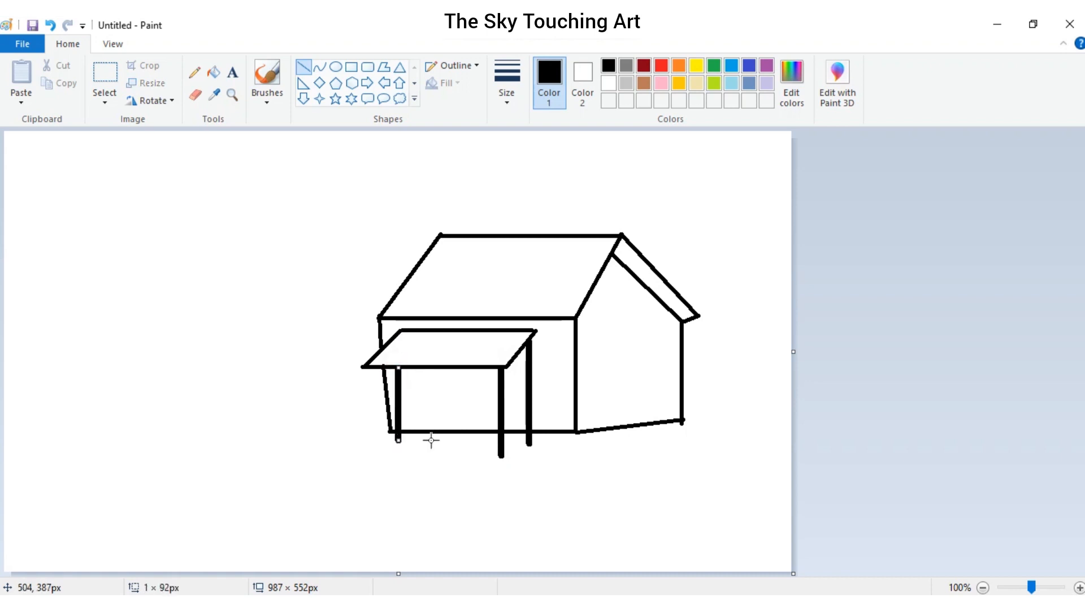
click(376, 362)
drag(375, 366, 374, 459)
click(446, 457)
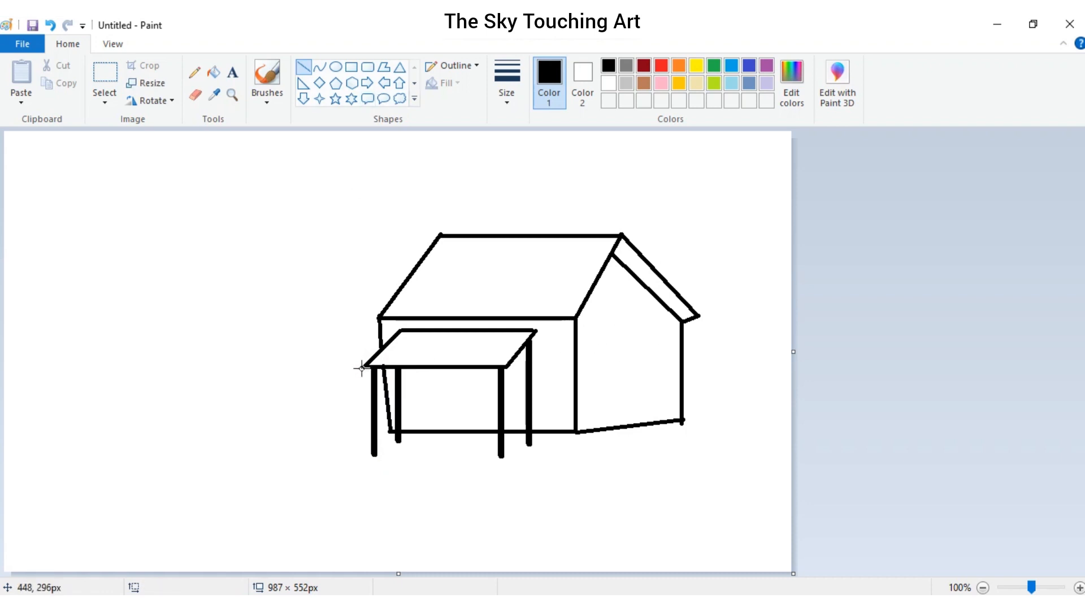
Step: Thicken the awning's front and right edges with heavy black lines
mouse_move(362, 368)
mouse_down()
mouse_move(506, 368)
mouse_move(507, 385)
mouse_move(507, 370)
mouse_up()
click(449, 426)
drag(539, 333, 508, 371)
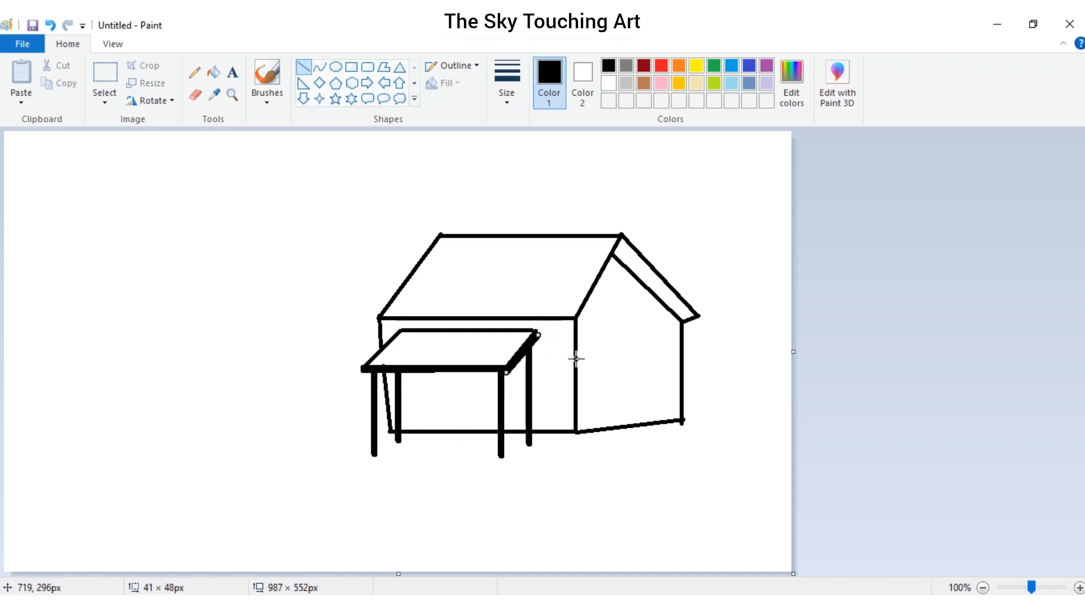
click(708, 373)
Step: Draw a thick-lined door frame on the side wall, with two vertical sides about 110 px and 101 px tall and a top
drag(606, 344, 606, 432)
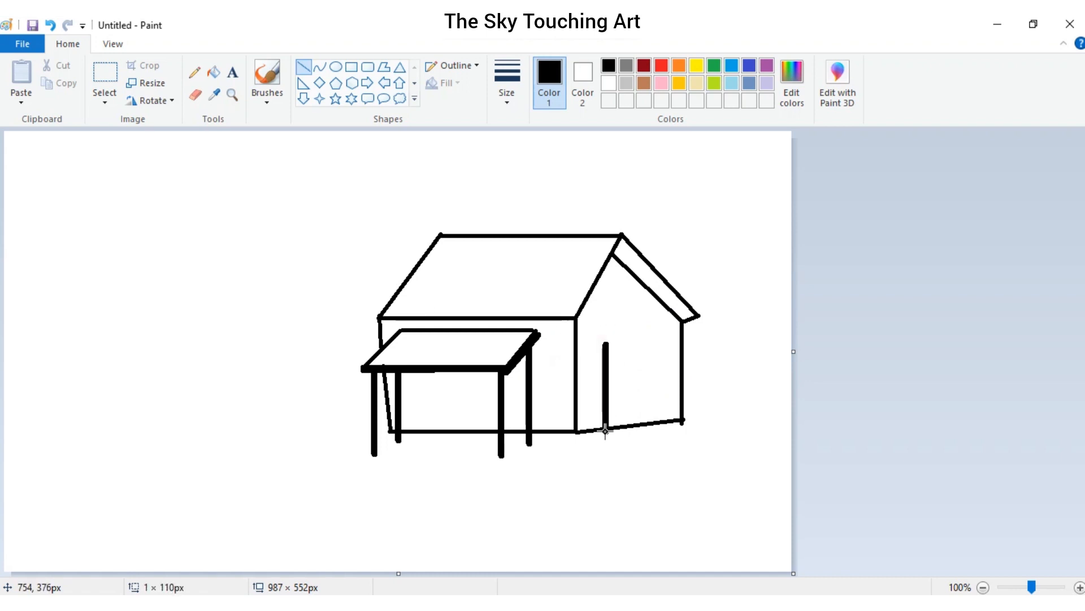
click(607, 473)
mouse_move(602, 343)
mouse_down()
mouse_move(656, 344)
mouse_move(647, 431)
mouse_up()
click(654, 353)
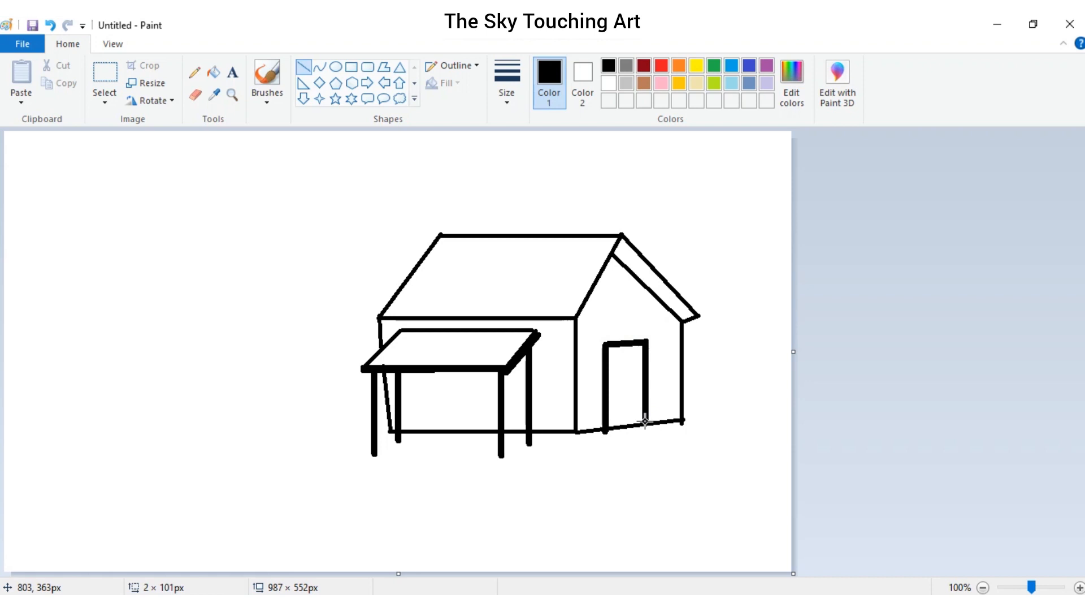
click(688, 470)
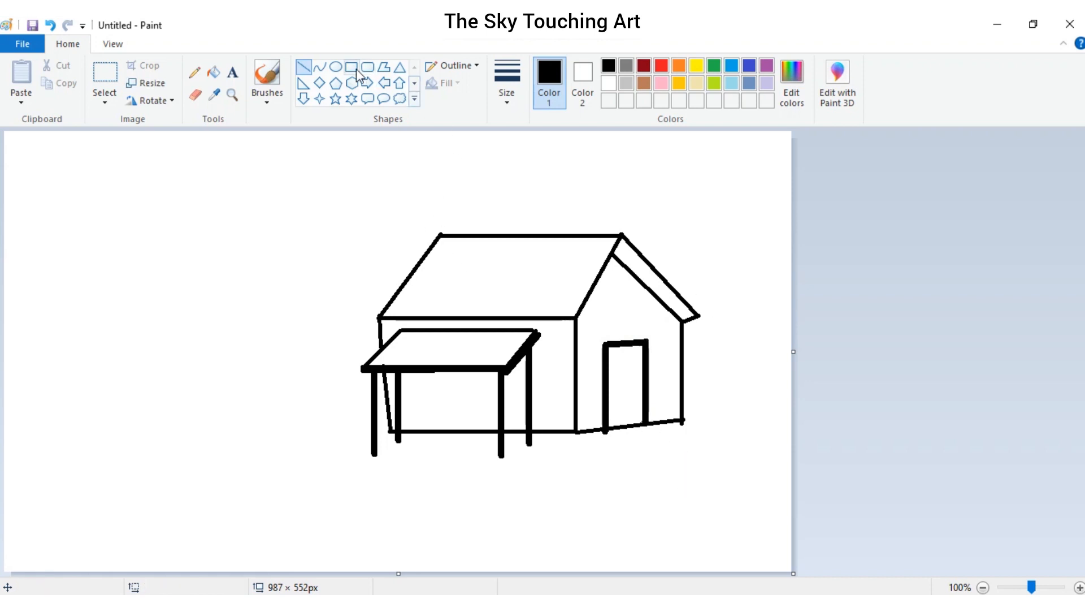
Step: Fill the main roof panel with brown and try the same fill on the right overhang strip
click(644, 83)
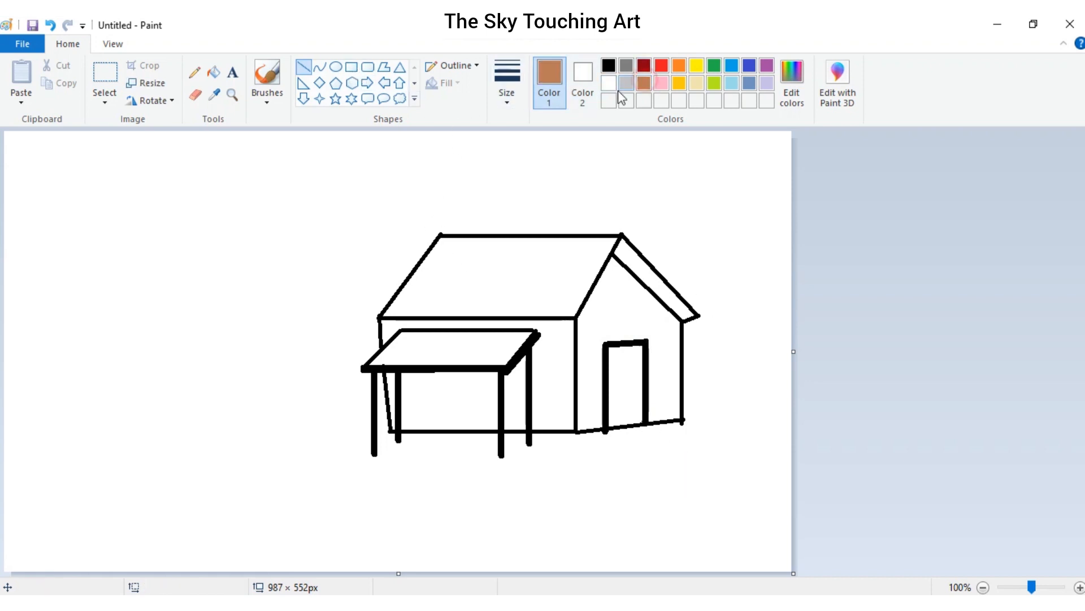
click(219, 74)
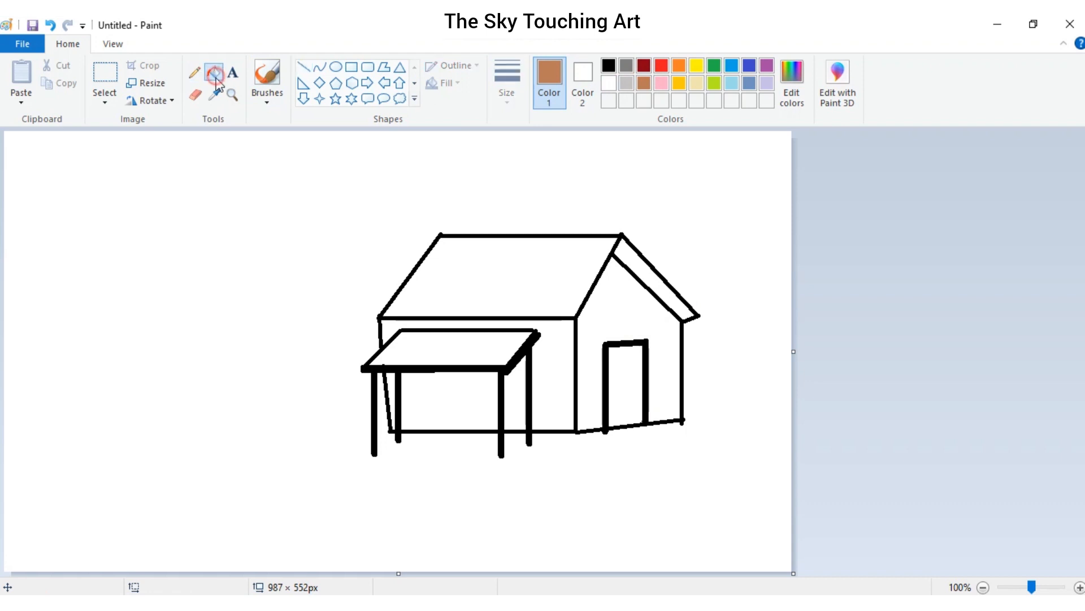
click(454, 272)
click(648, 265)
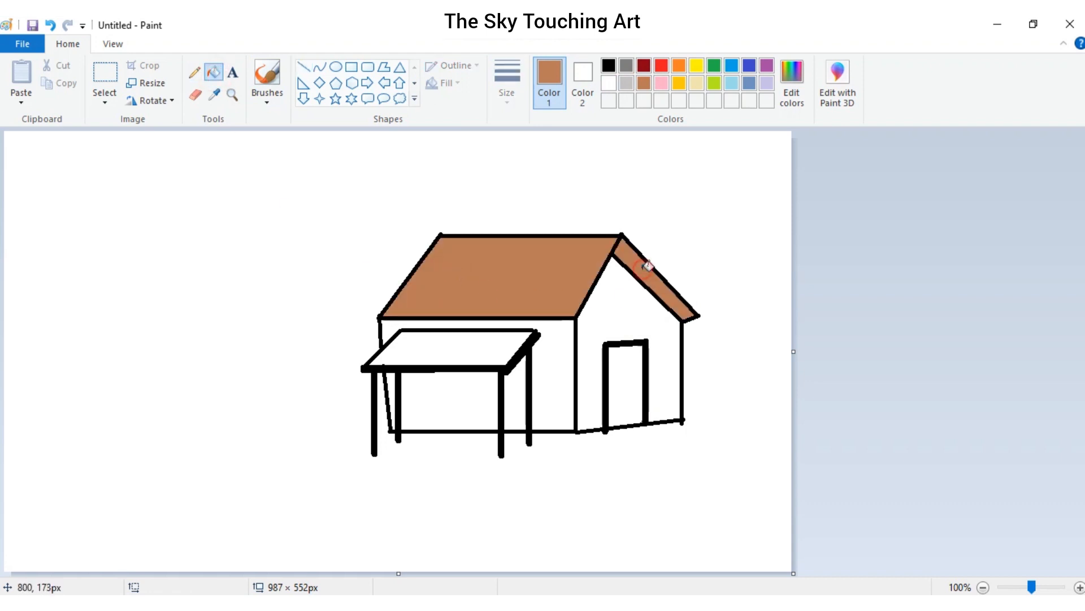
right_click(648, 265)
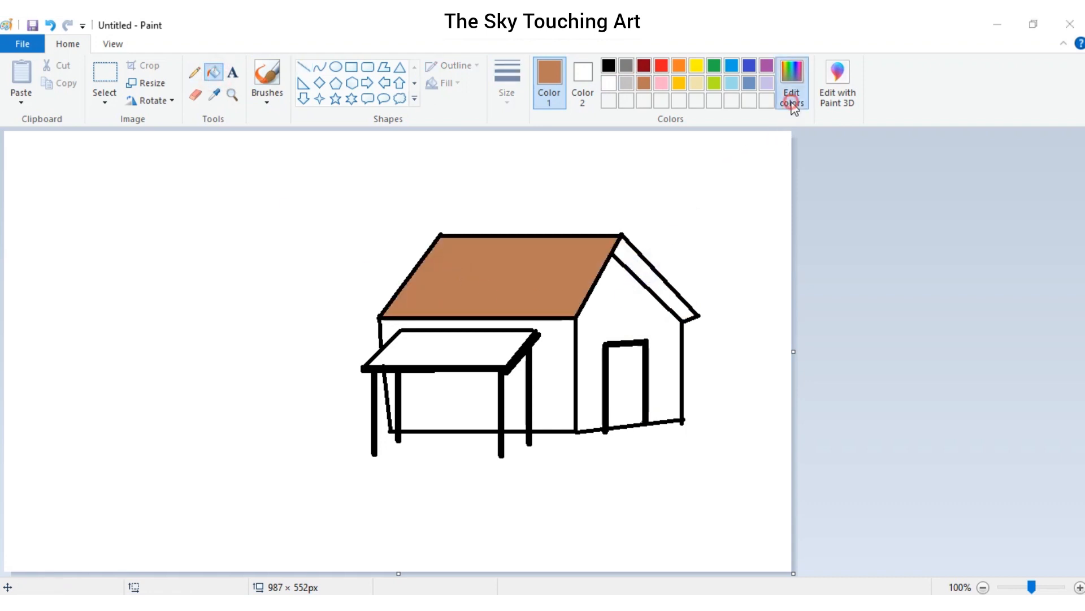
Step: Define a custom dark brown as Color 1
click(791, 101)
drag(714, 300, 715, 317)
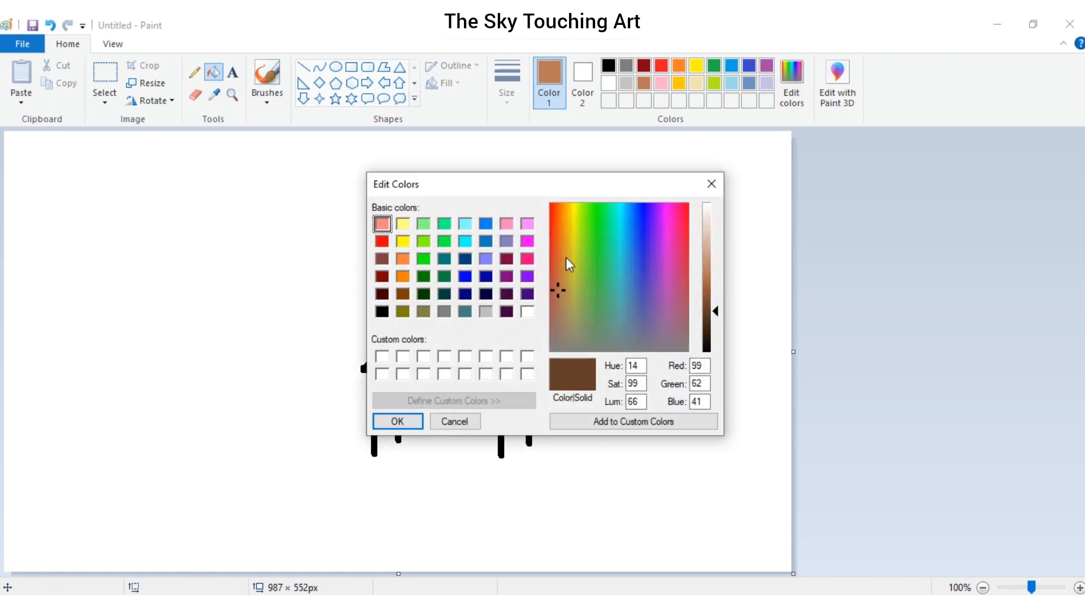
drag(553, 298, 562, 285)
drag(713, 312, 713, 321)
click(413, 428)
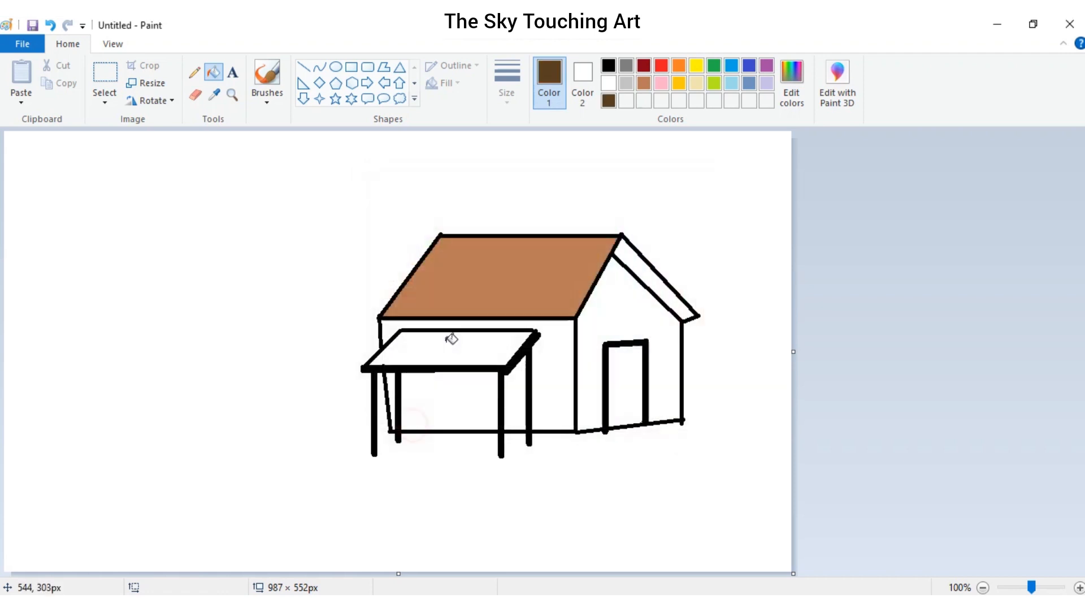
Step: Draw evenly spaced, slanted dark brown stripes across the whole main roof panel, parallel to its left edge
click(303, 66)
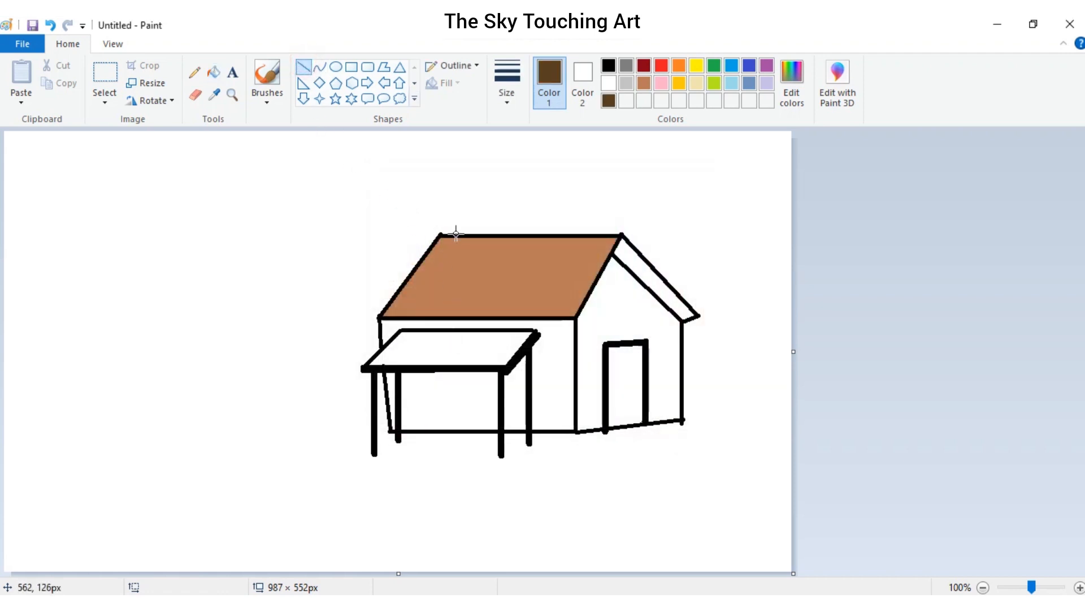
drag(450, 236, 392, 315)
drag(462, 236, 401, 319)
drag(475, 236, 417, 319)
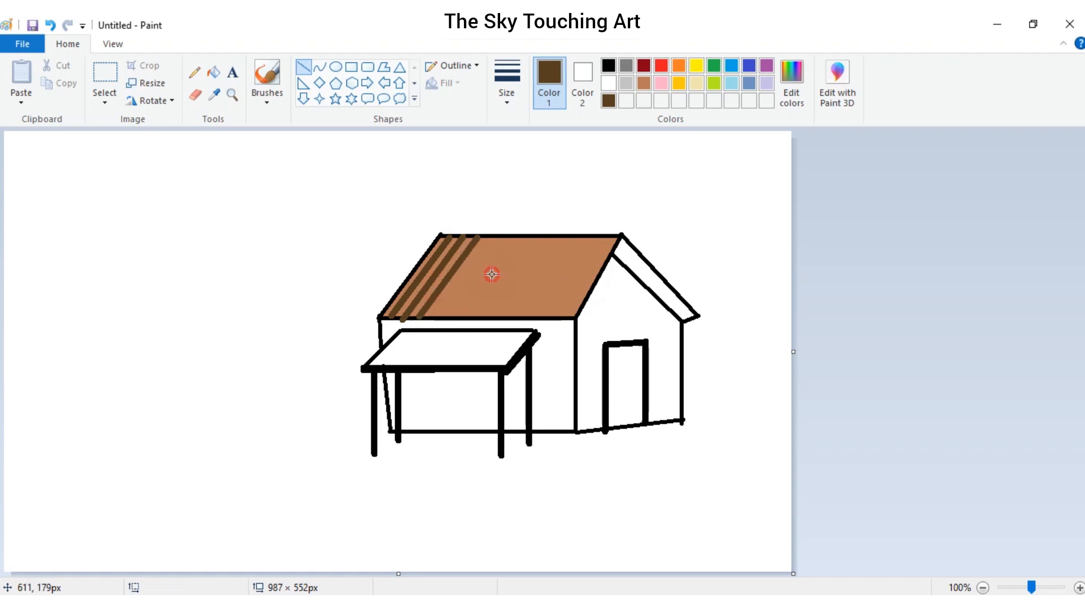
mouse_move(498, 238)
mouse_down()
mouse_move(441, 320)
mouse_move(453, 292)
mouse_up()
key(ctrl+z)
key(ctrl+z)
drag(493, 235, 434, 317)
mouse_move(507, 235)
mouse_down()
mouse_move(461, 316)
mouse_move(449, 318)
mouse_up()
click(504, 287)
drag(520, 237, 464, 319)
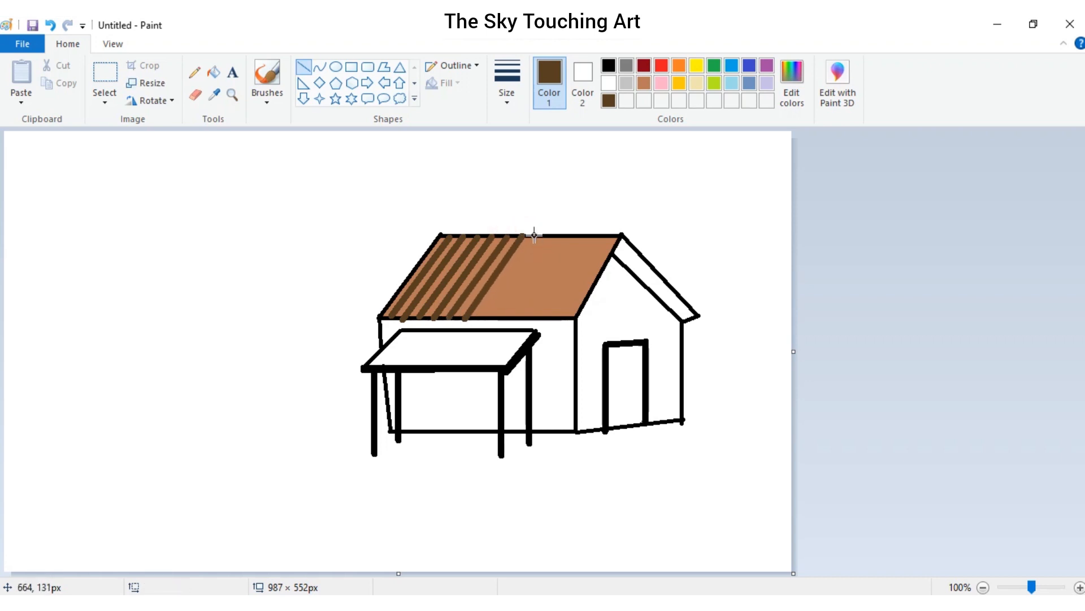
drag(534, 235, 482, 318)
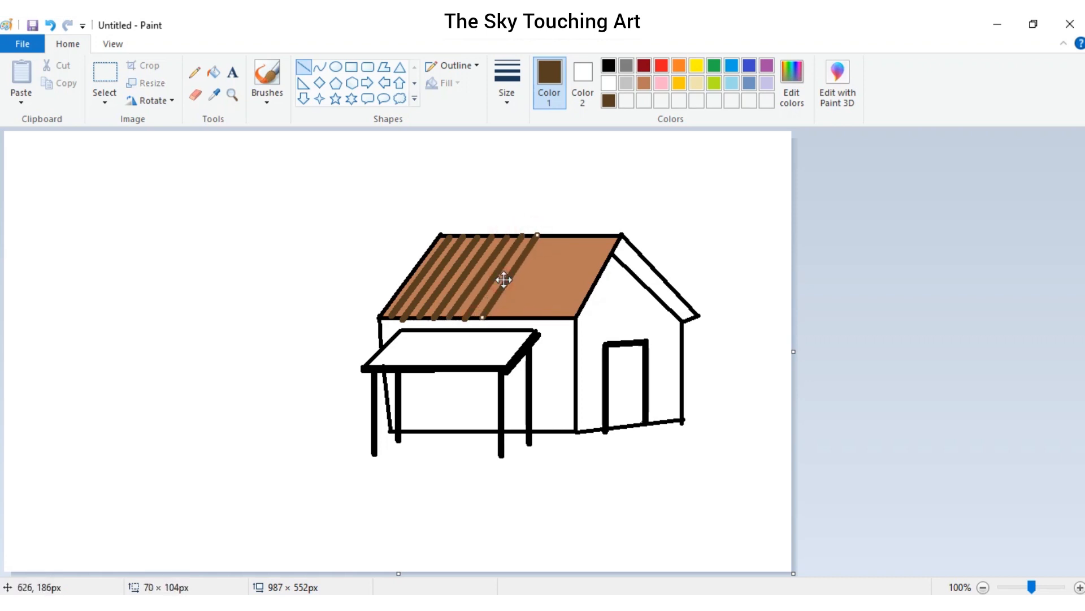
click(534, 257)
mouse_move(549, 236)
mouse_down()
mouse_move(496, 320)
mouse_move(546, 271)
mouse_move(511, 318)
mouse_up()
click(535, 280)
drag(575, 235, 526, 320)
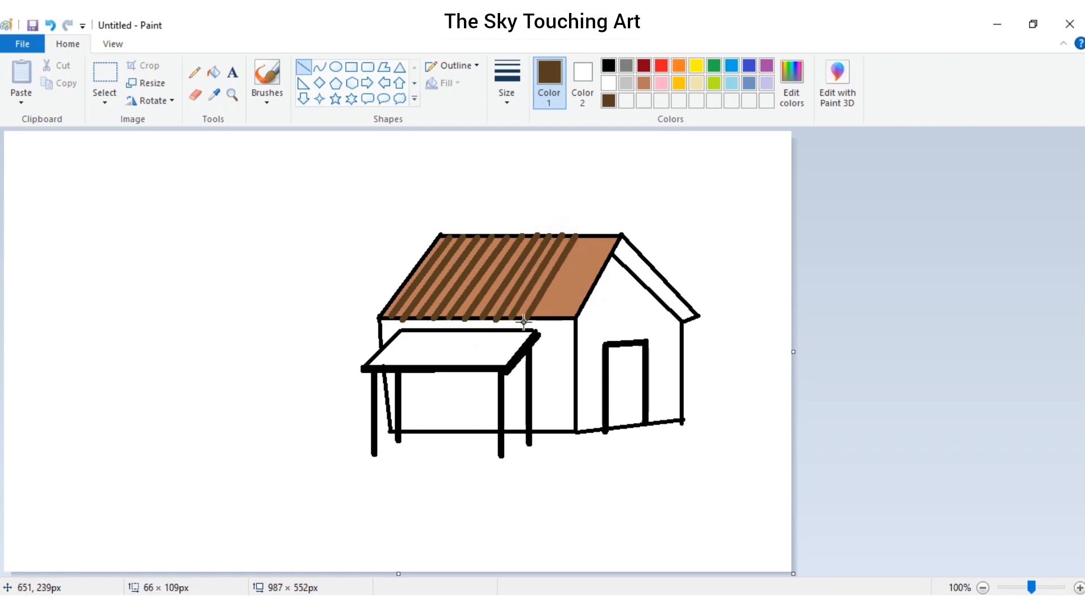
click(603, 285)
mouse_move(597, 235)
mouse_down()
mouse_move(539, 321)
mouse_move(559, 317)
mouse_up()
click(556, 353)
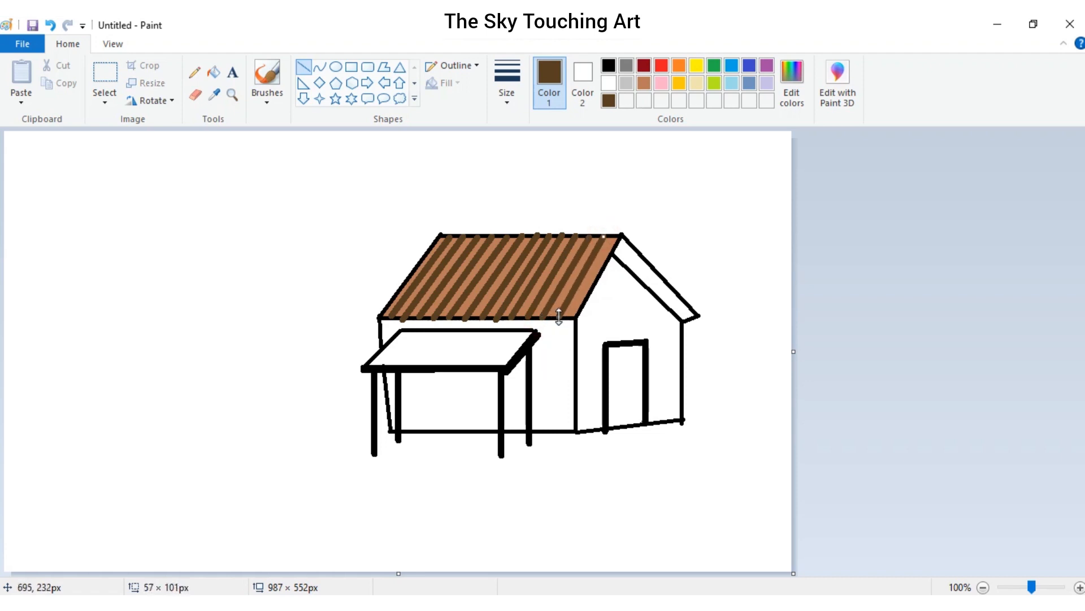
Step: Add black slanted lines in the second-thickest size alongside the brown stripes across the main roof
click(608, 65)
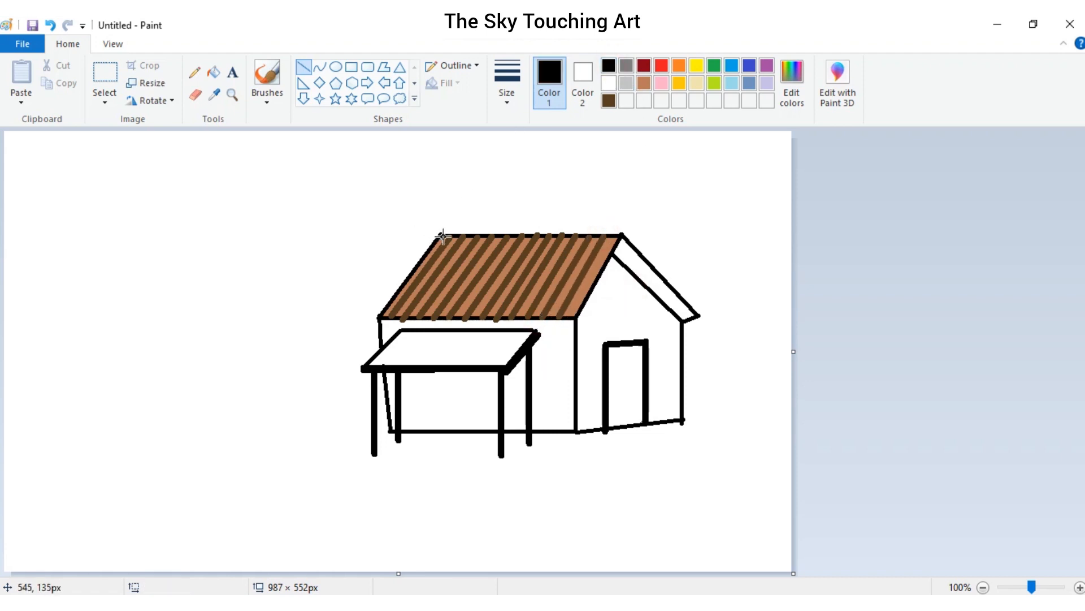
click(507, 85)
click(525, 199)
mouse_move(442, 236)
mouse_down()
mouse_move(382, 320)
mouse_move(447, 235)
mouse_move(399, 318)
mouse_move(453, 270)
mouse_move(414, 317)
mouse_up()
drag(489, 236, 432, 319)
click(508, 241)
drag(504, 235, 446, 320)
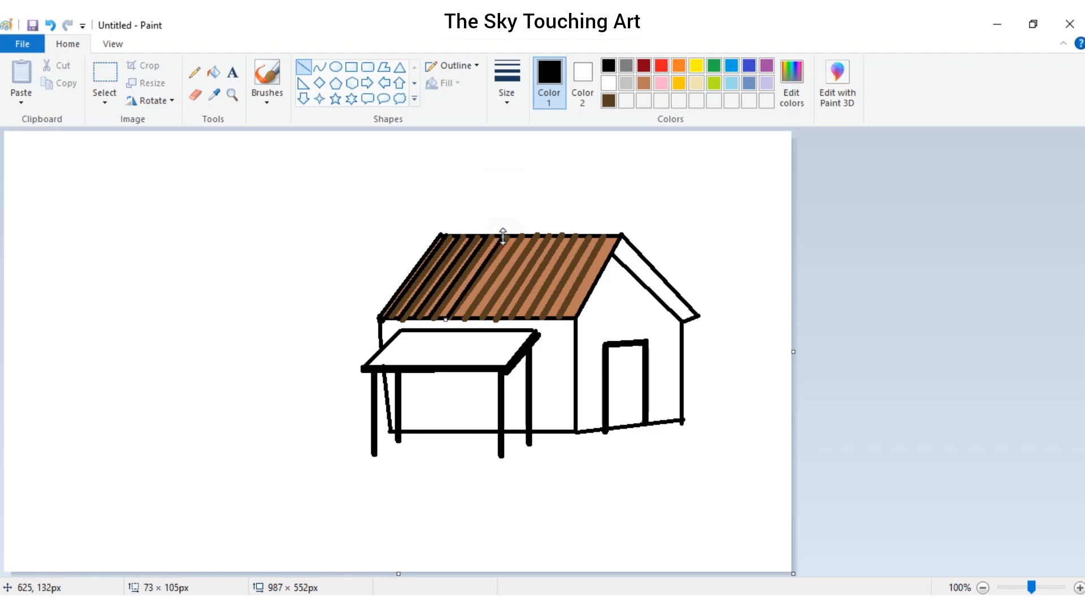
drag(518, 235, 461, 320)
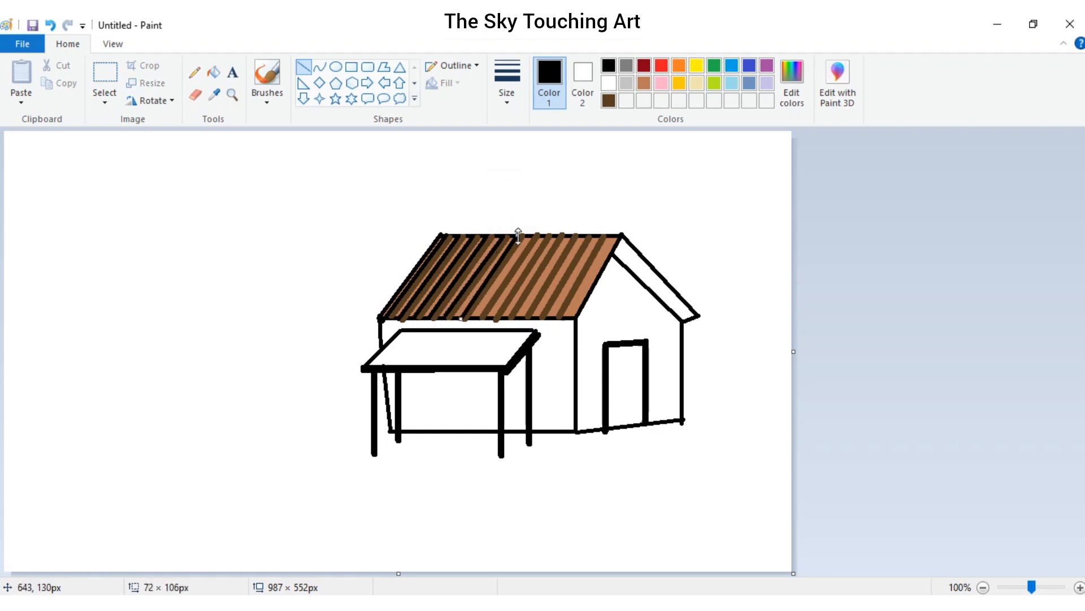
click(555, 195)
drag(530, 236, 479, 316)
click(493, 185)
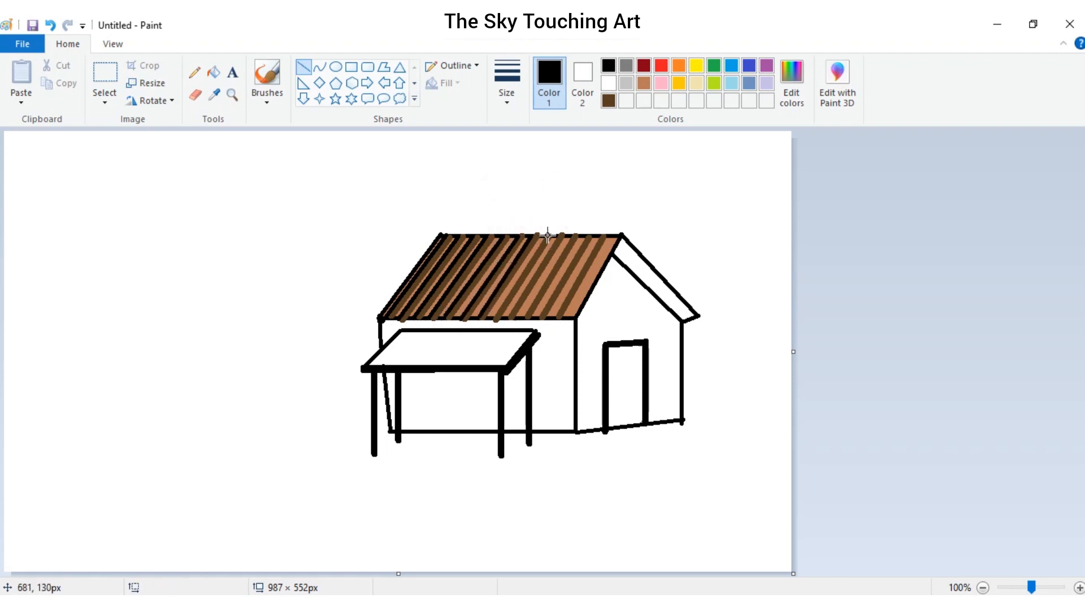
mouse_move(548, 236)
mouse_down()
mouse_move(493, 319)
mouse_move(547, 233)
mouse_move(508, 316)
mouse_move(571, 237)
mouse_move(522, 316)
mouse_move(569, 235)
mouse_move(538, 317)
mouse_up()
click(548, 202)
click(585, 214)
drag(587, 237, 553, 318)
drag(600, 238, 596, 239)
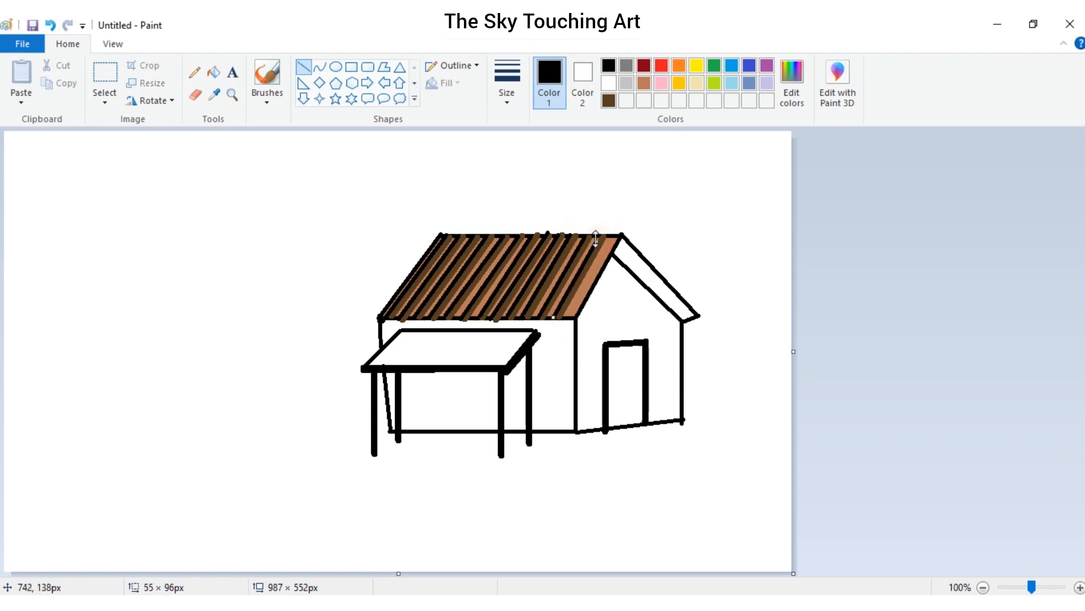
click(620, 198)
Step: Fill the right overhang strip with the custom dark brown and the awning with the lighter brown
click(214, 72)
click(644, 270)
key(ctrl+z)
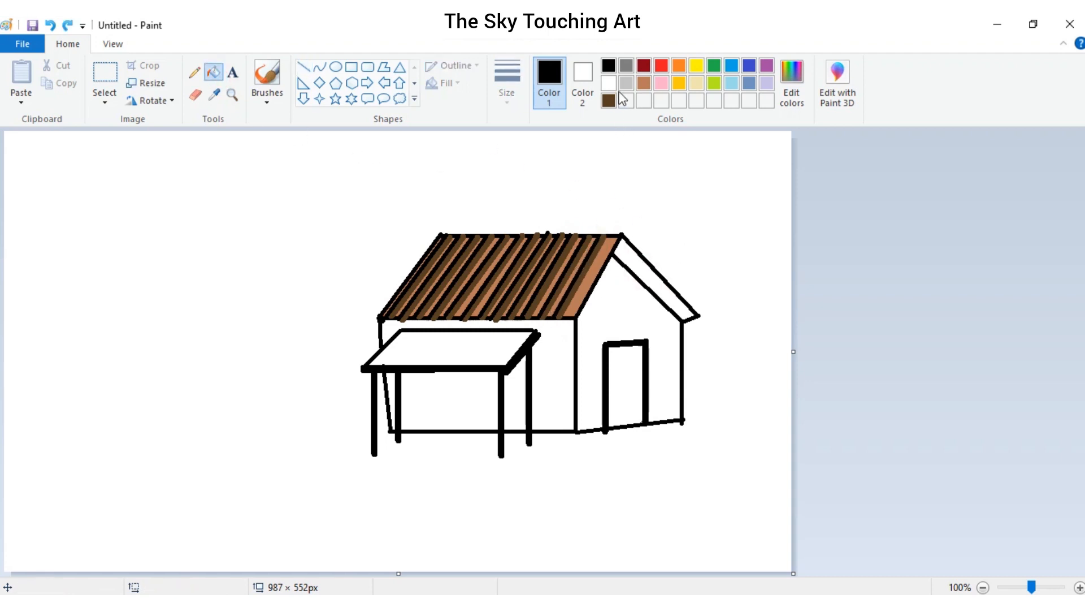
click(609, 100)
click(643, 260)
click(644, 82)
click(478, 347)
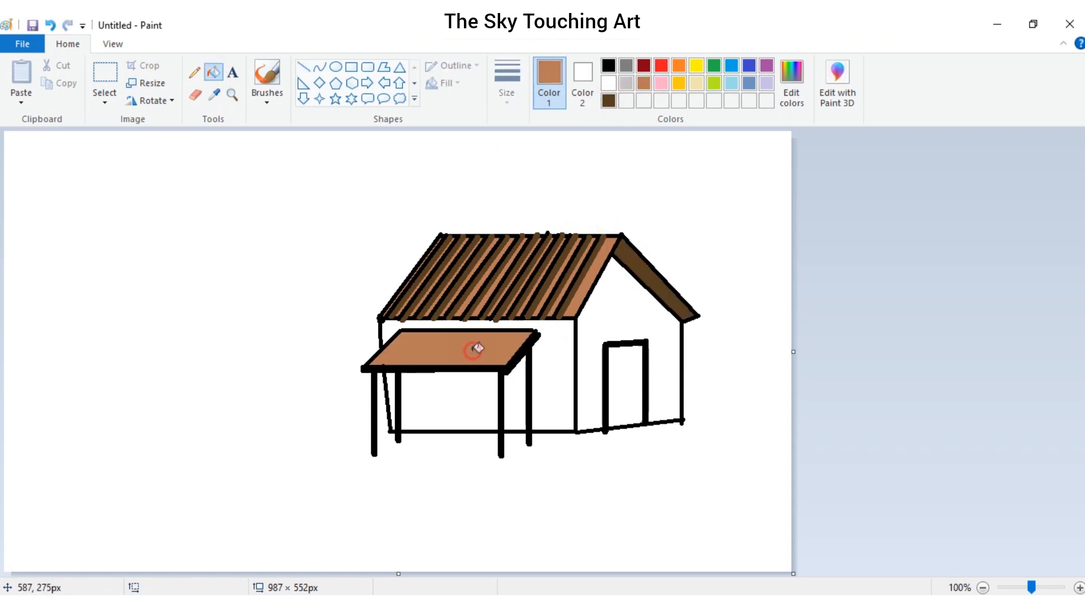
Step: Draw evenly spaced, slanted lines in the custom dark brown across the awning roof in the thickest size
click(303, 67)
click(609, 100)
drag(407, 335, 377, 365)
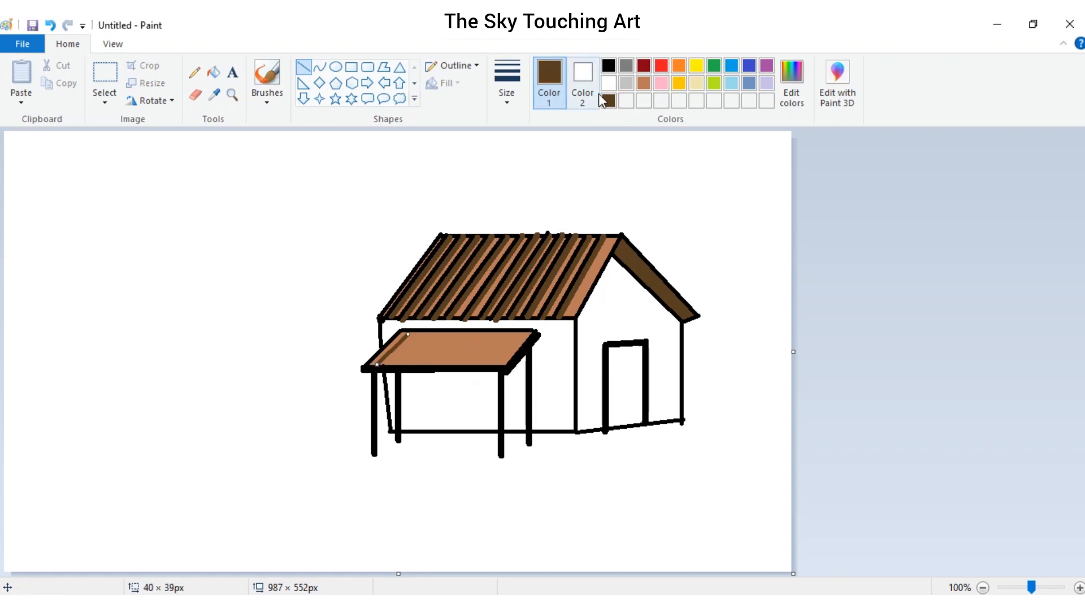
click(507, 85)
click(534, 219)
mouse_move(424, 331)
mouse_down()
mouse_move(392, 365)
mouse_move(419, 368)
mouse_up()
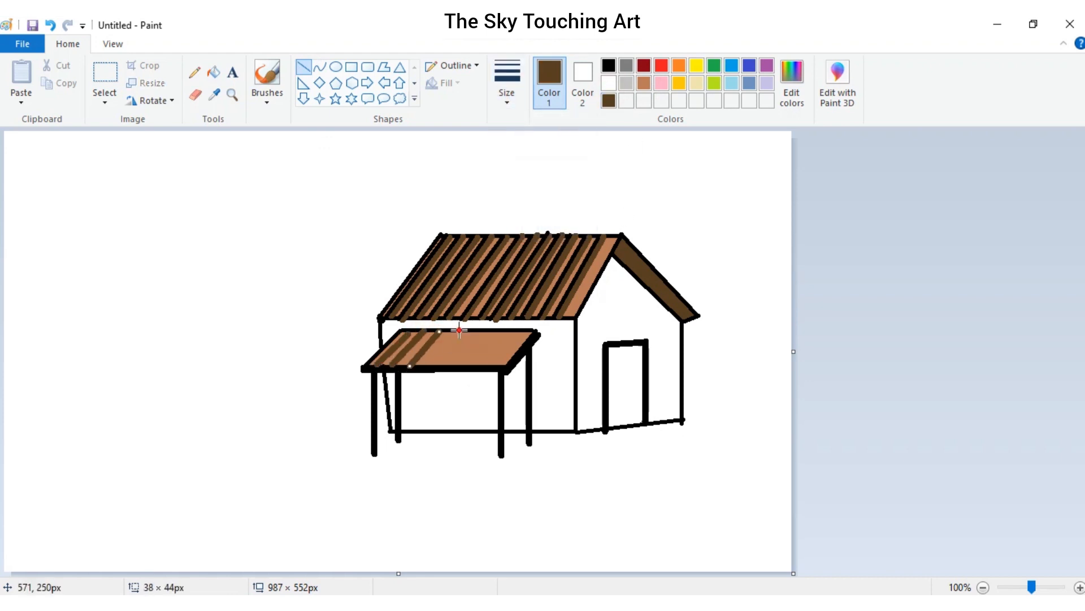
mouse_move(460, 331)
mouse_down()
mouse_move(436, 368)
mouse_move(453, 368)
mouse_up()
click(499, 331)
mouse_move(499, 331)
mouse_down()
mouse_move(470, 367)
mouse_move(487, 367)
mouse_move(468, 366)
mouse_move(463, 349)
mouse_move(450, 368)
mouse_move(399, 368)
mouse_move(408, 365)
mouse_up()
Step: Add black slanted lines alongside the dark brown stripes on the awning roof
click(609, 65)
click(507, 85)
click(535, 209)
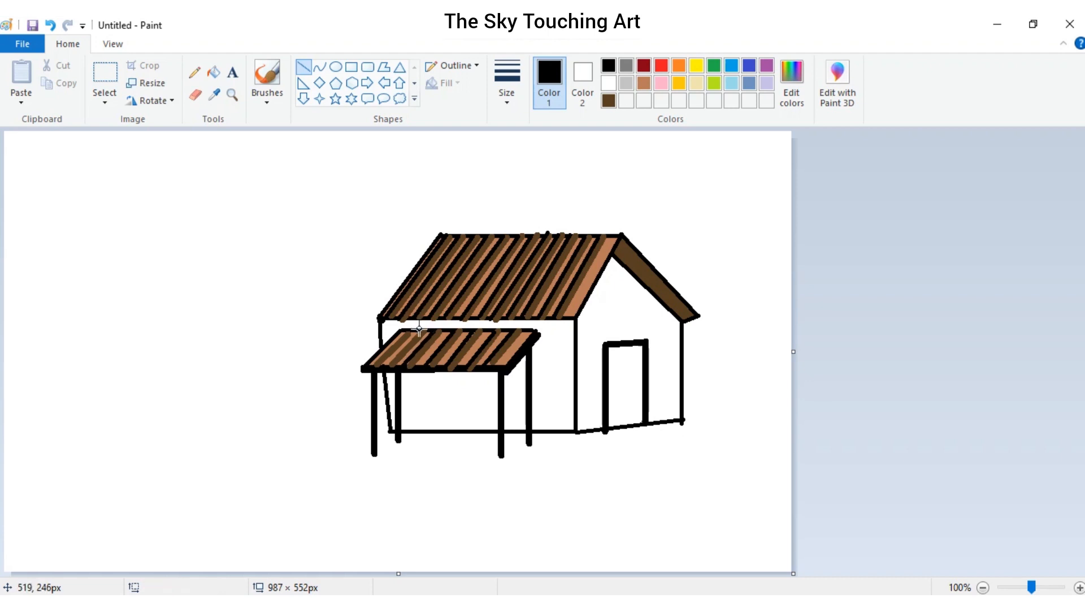
mouse_move(418, 329)
mouse_down()
mouse_move(386, 366)
mouse_move(368, 368)
mouse_up()
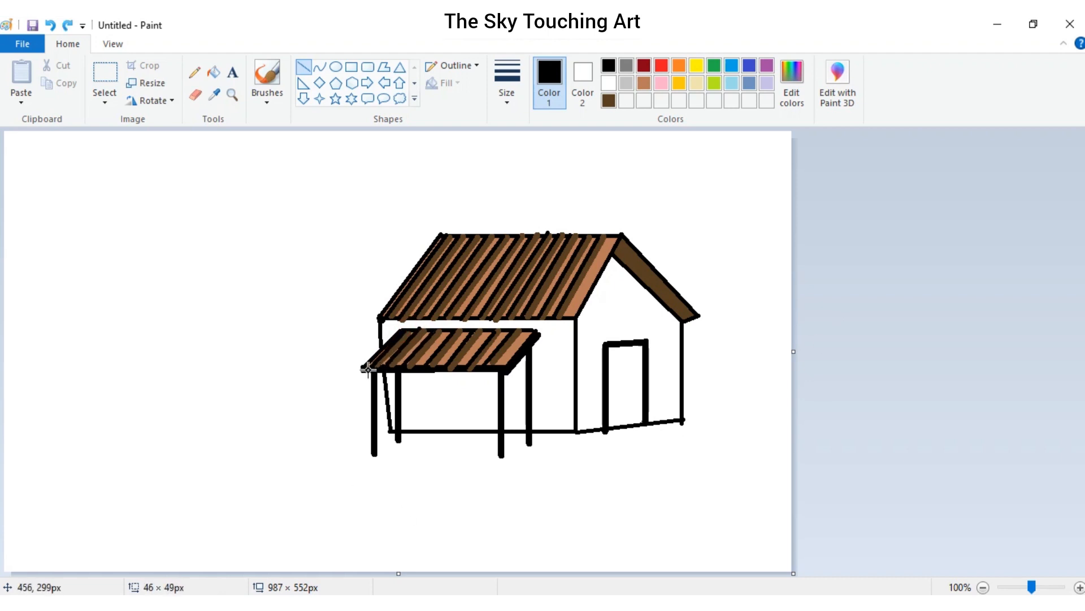
Step: Redraw the awning's edges and the main roof's ridge and eave with black lines to cover the overshooting stripe ends
mouse_move(406, 332)
mouse_down()
mouse_move(368, 368)
mouse_move(502, 369)
mouse_up()
click(501, 385)
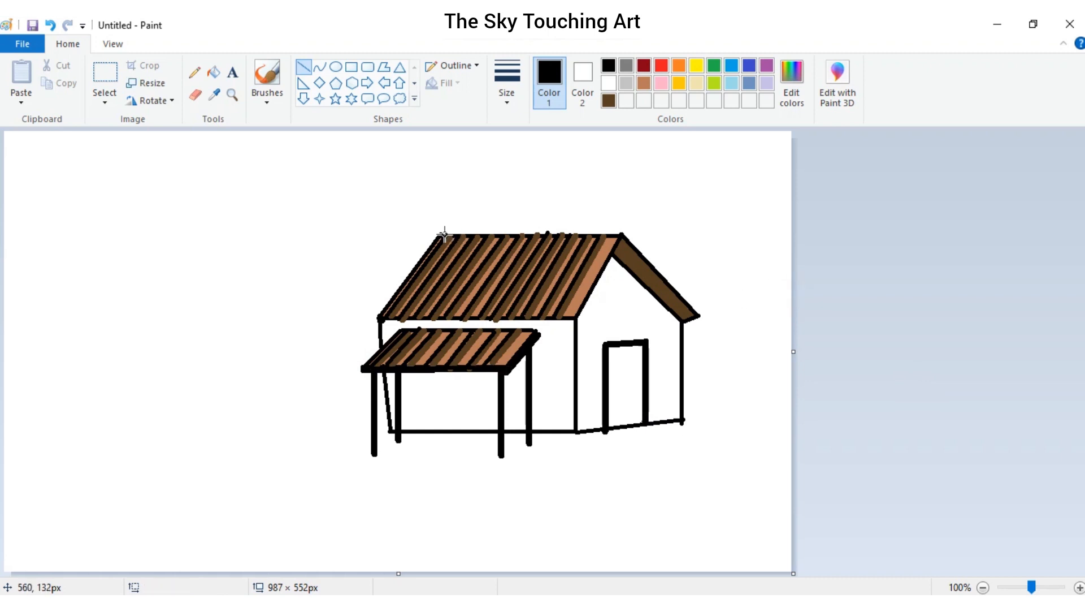
drag(439, 233, 620, 233)
drag(387, 320, 578, 321)
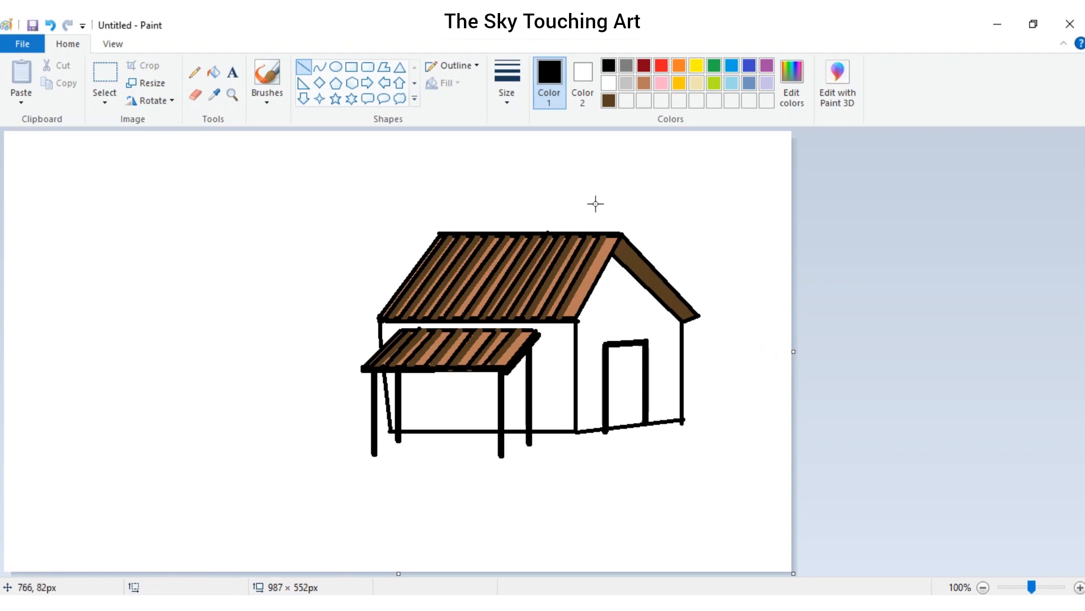
Step: Define a custom dark yellow (Red 202, Green 184, Blue 53) and fill the gable-end wall around the door with it
click(216, 79)
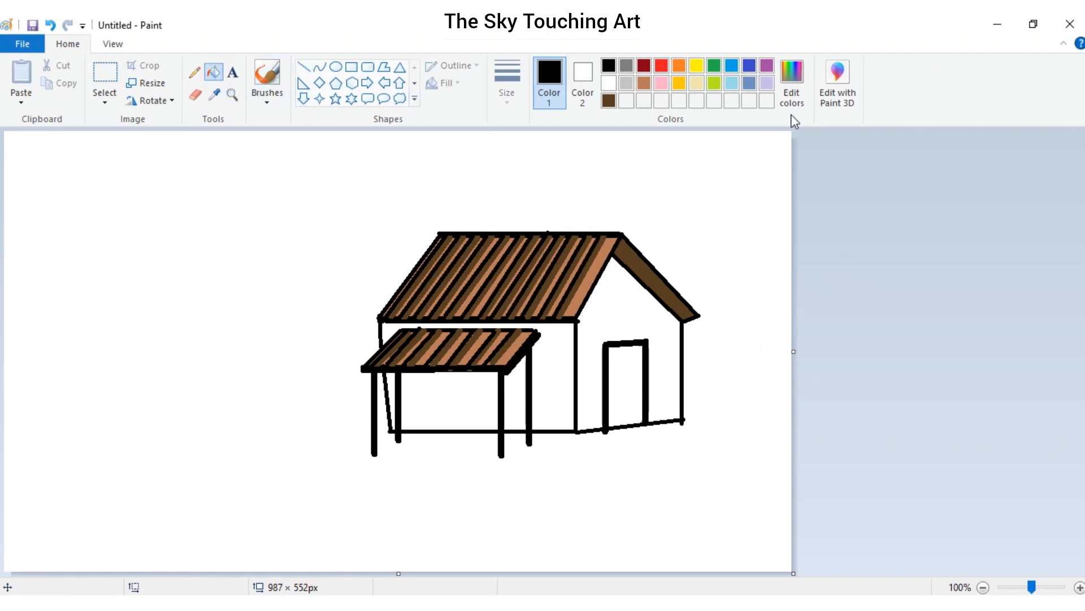
click(695, 66)
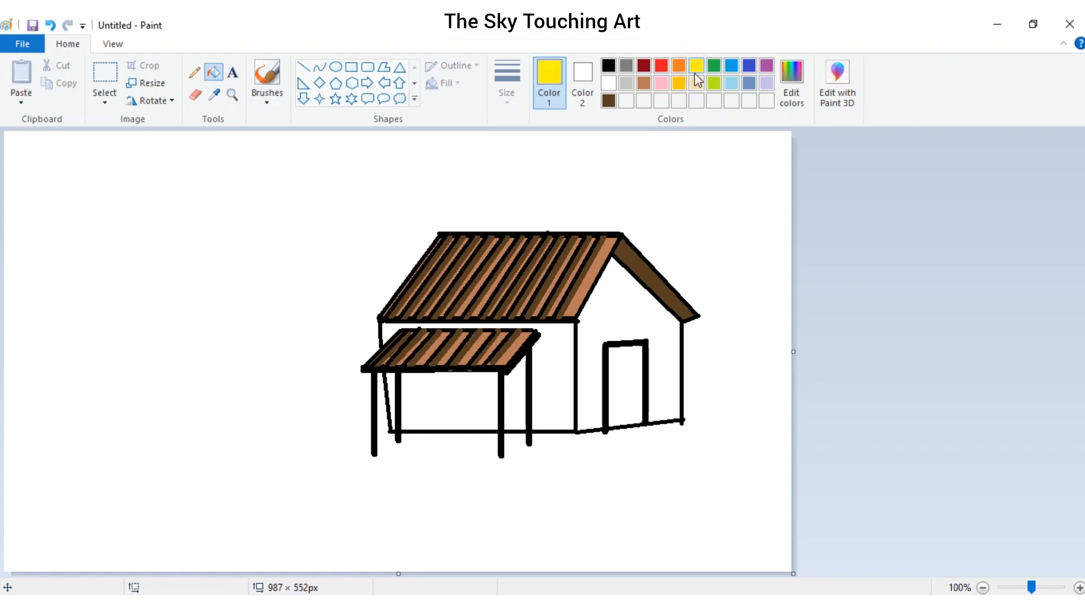
click(790, 79)
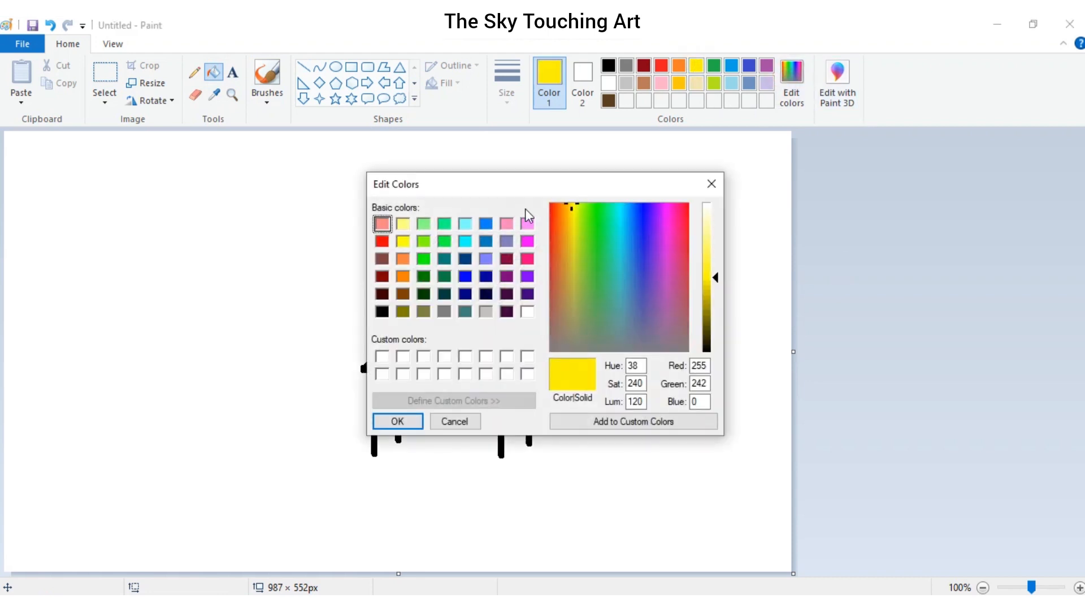
drag(569, 207, 571, 253)
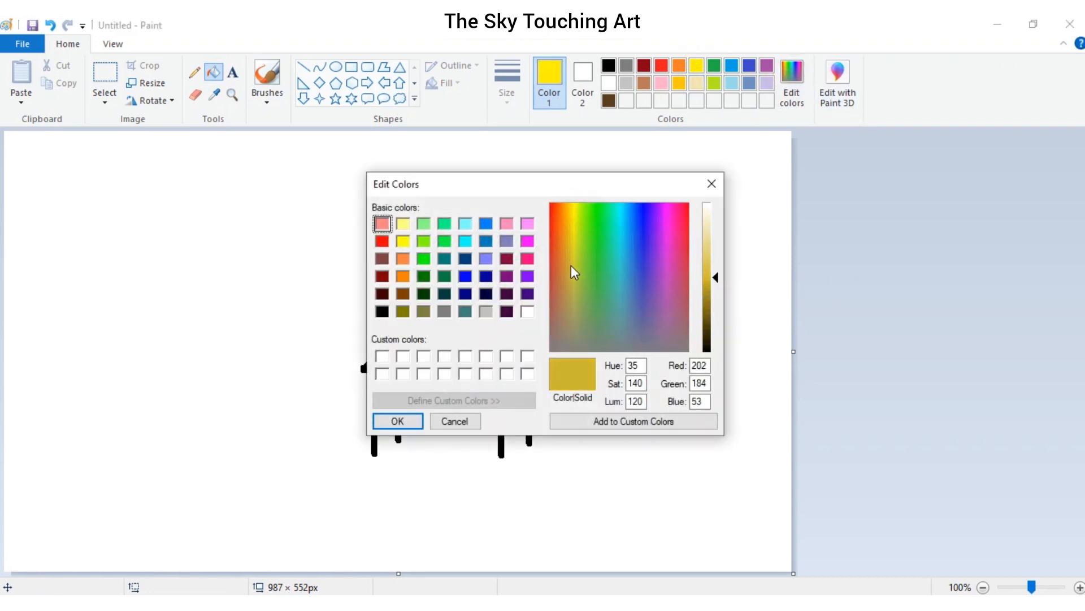
click(397, 421)
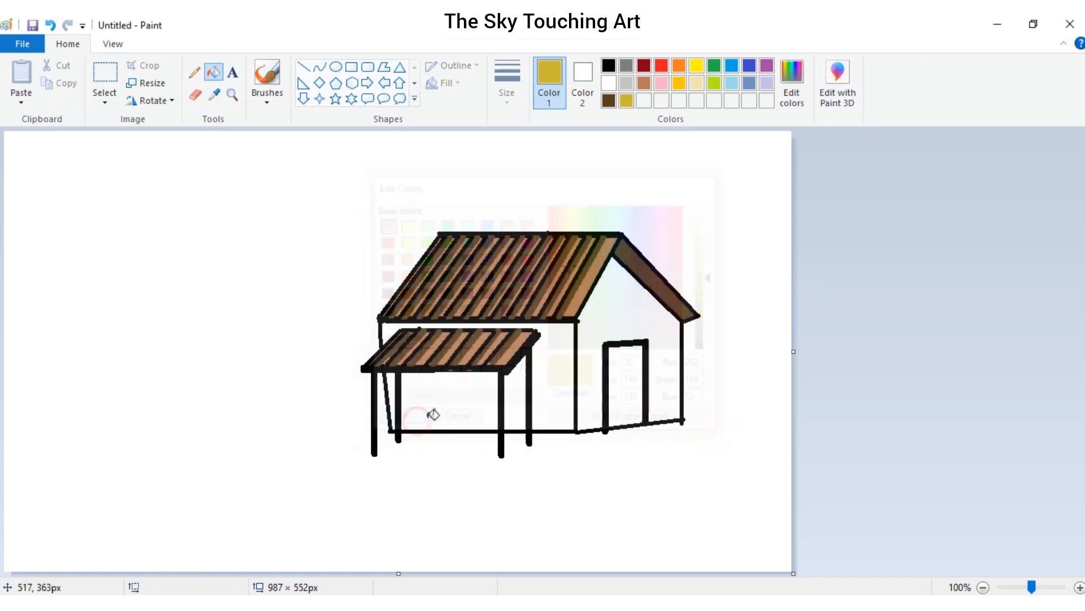
click(593, 313)
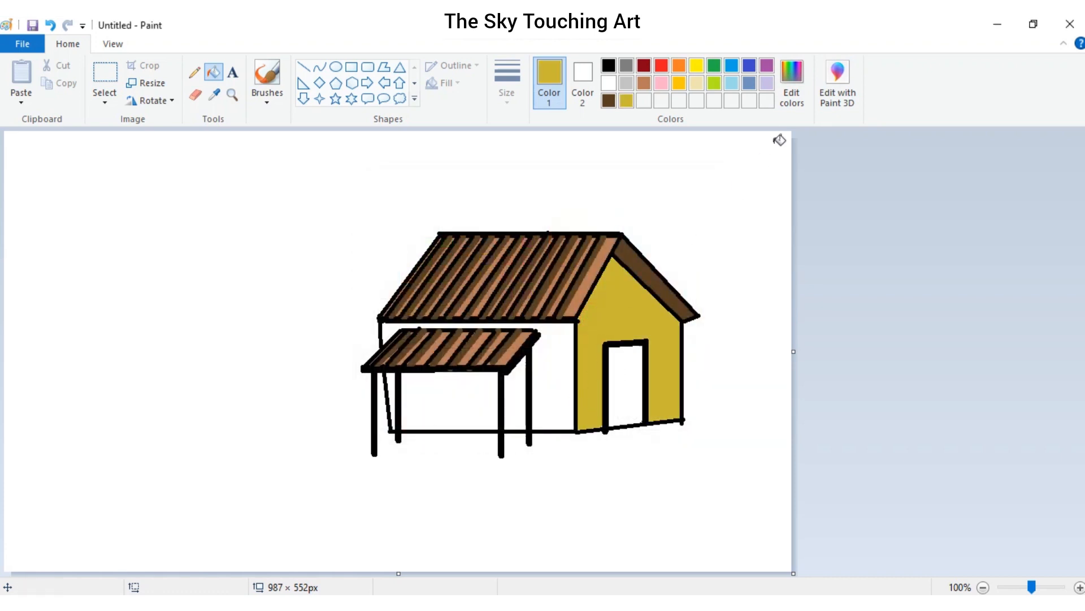
Step: Lighten the custom yellow to luminosity 145 and refill the gable-end wall with it
click(797, 96)
drag(716, 271, 715, 262)
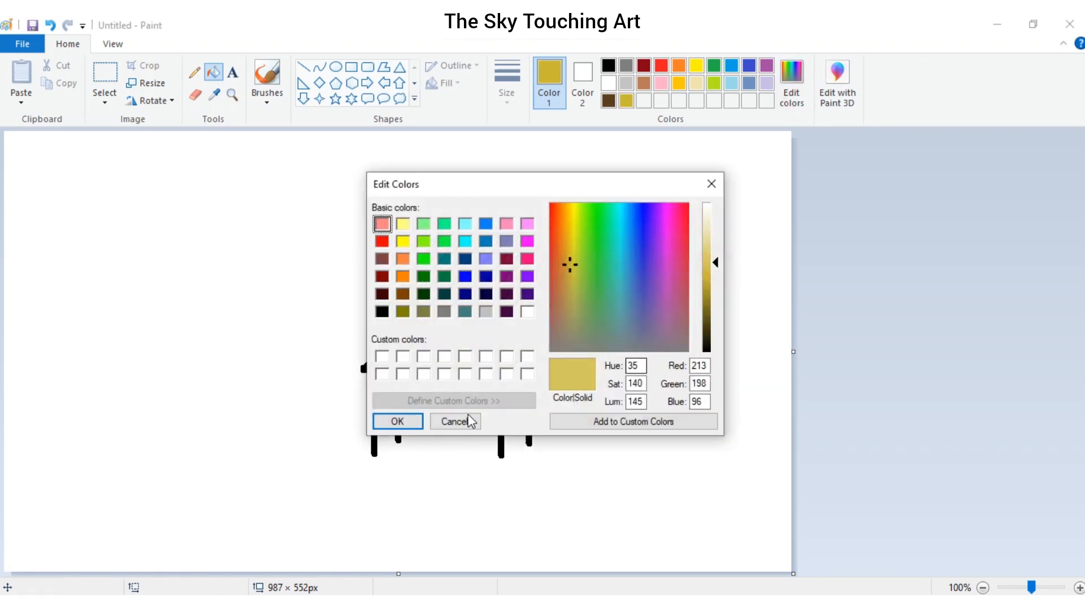
click(397, 421)
click(608, 318)
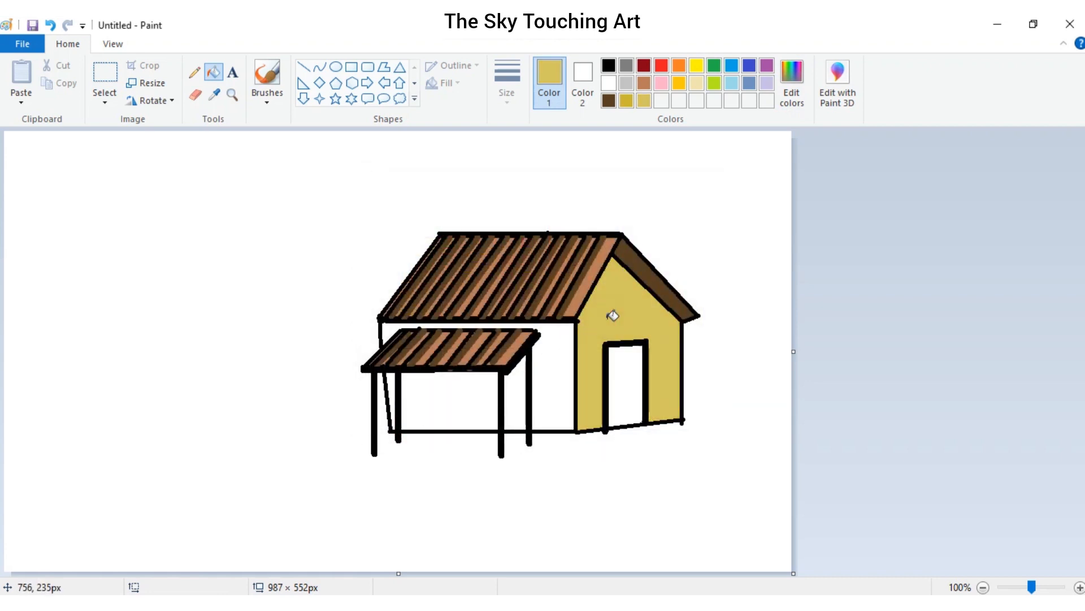
Step: Darken the custom yellow to luminosity 132 and fill the long front wall, including the areas between the awning posts
click(798, 99)
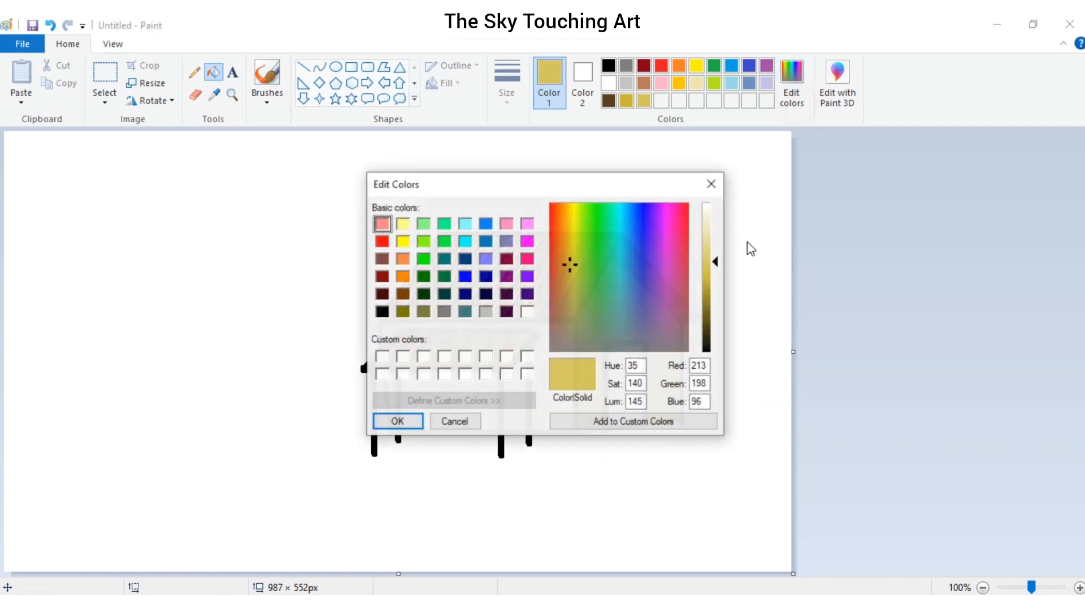
click(714, 271)
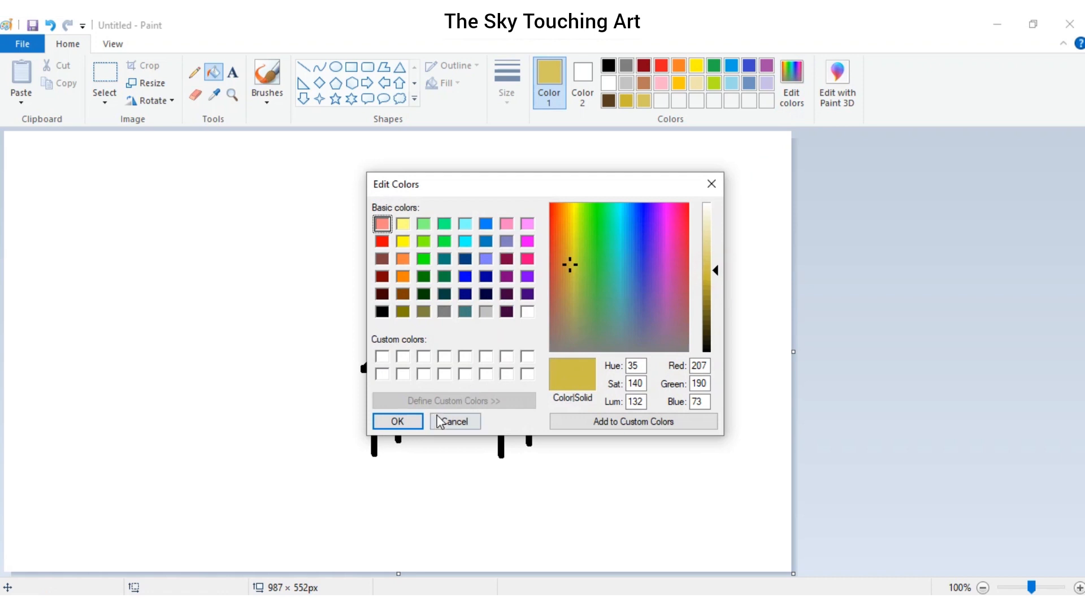
click(410, 421)
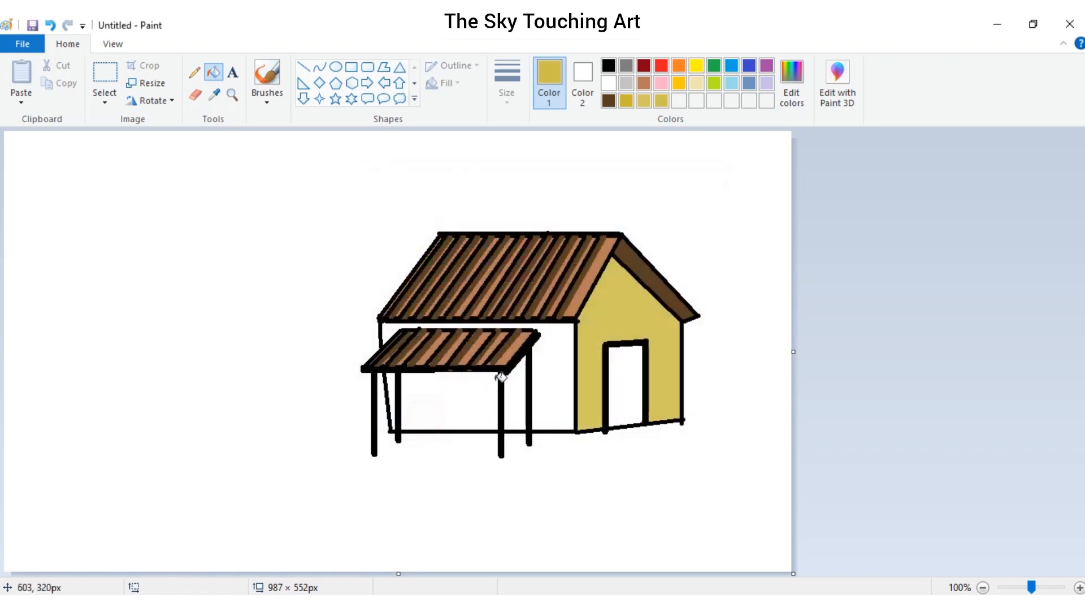
click(546, 367)
click(479, 411)
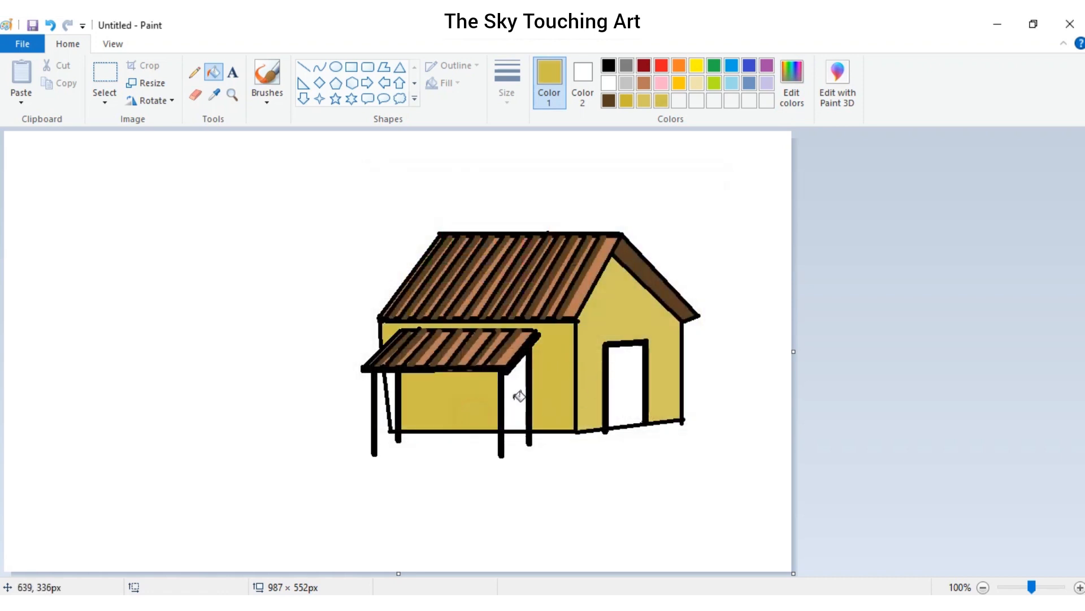
click(517, 396)
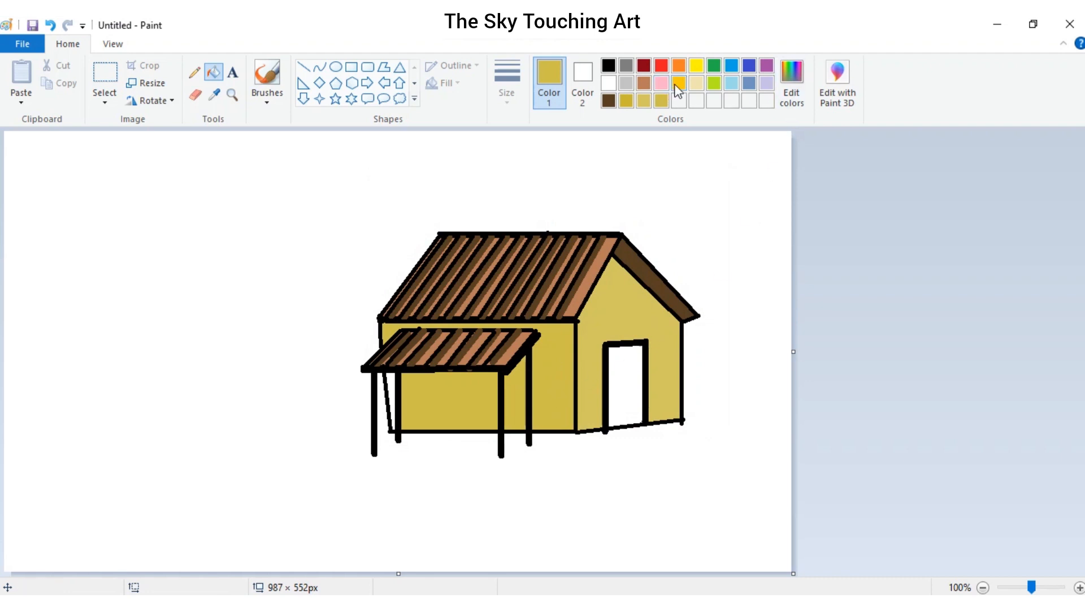
Step: Fill the door with light gray and the front wall's remaining white sliver with the darker wall yellow
click(626, 84)
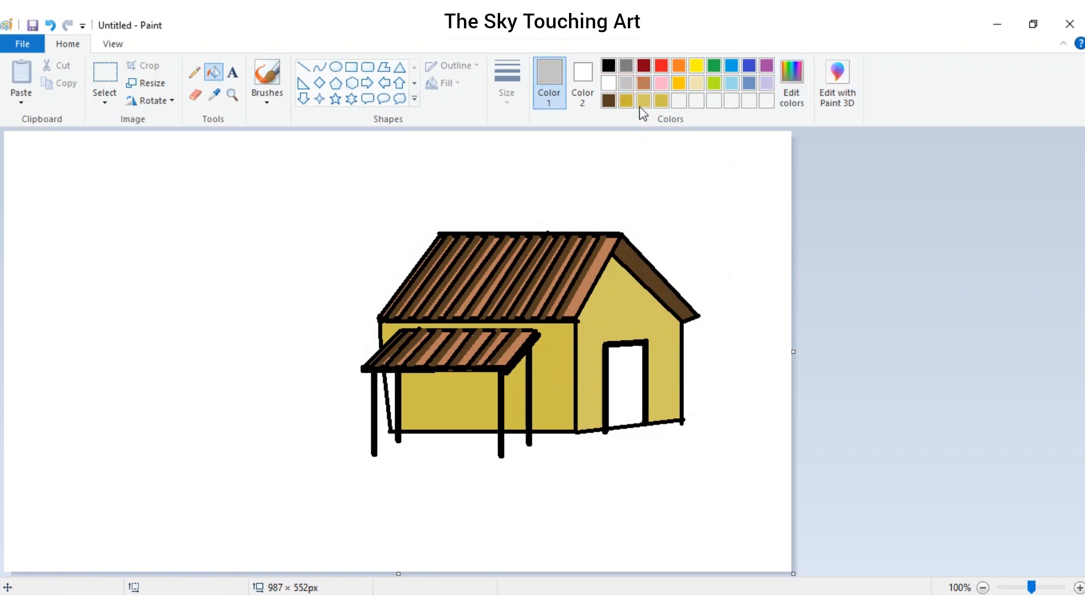
click(632, 365)
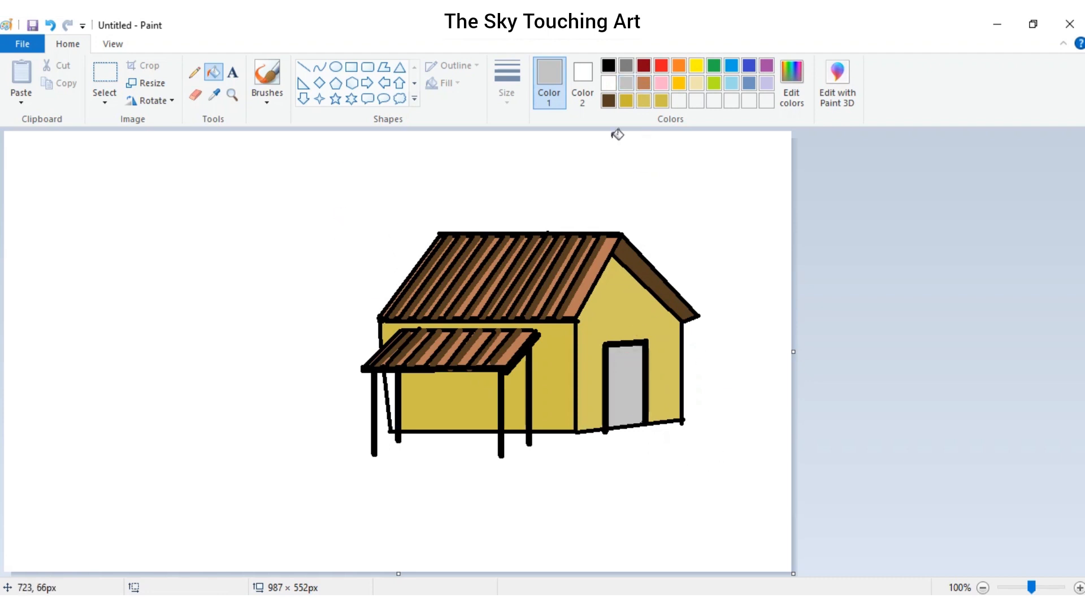
click(644, 101)
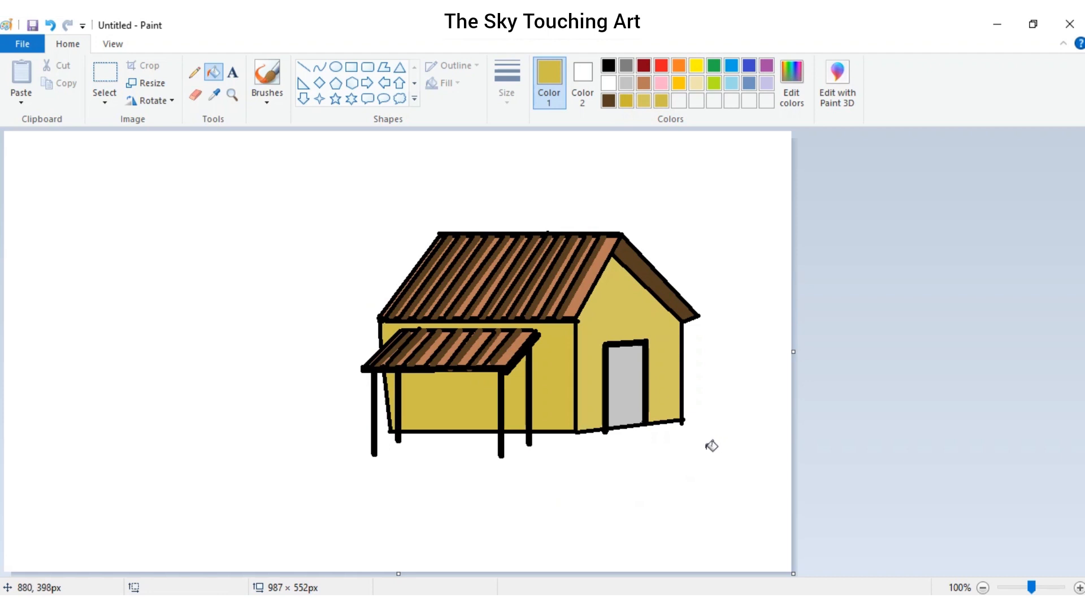
Step: Set the Pencil to the second-thickest size and define a custom olive green (Red 168, Green 175, Blue 35) as Color 1
click(267, 94)
click(194, 71)
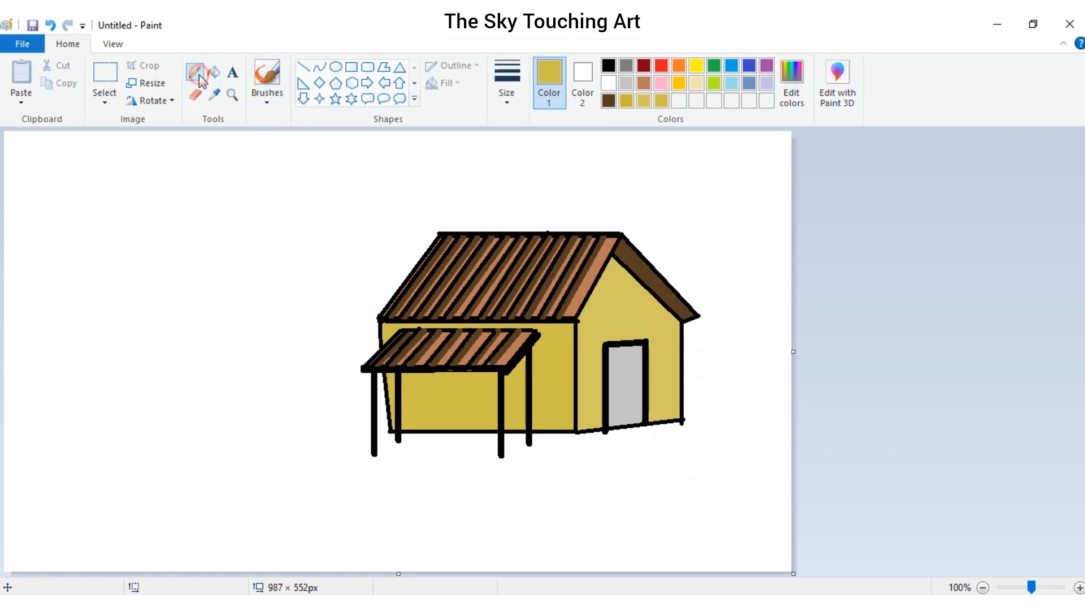
click(506, 96)
click(521, 189)
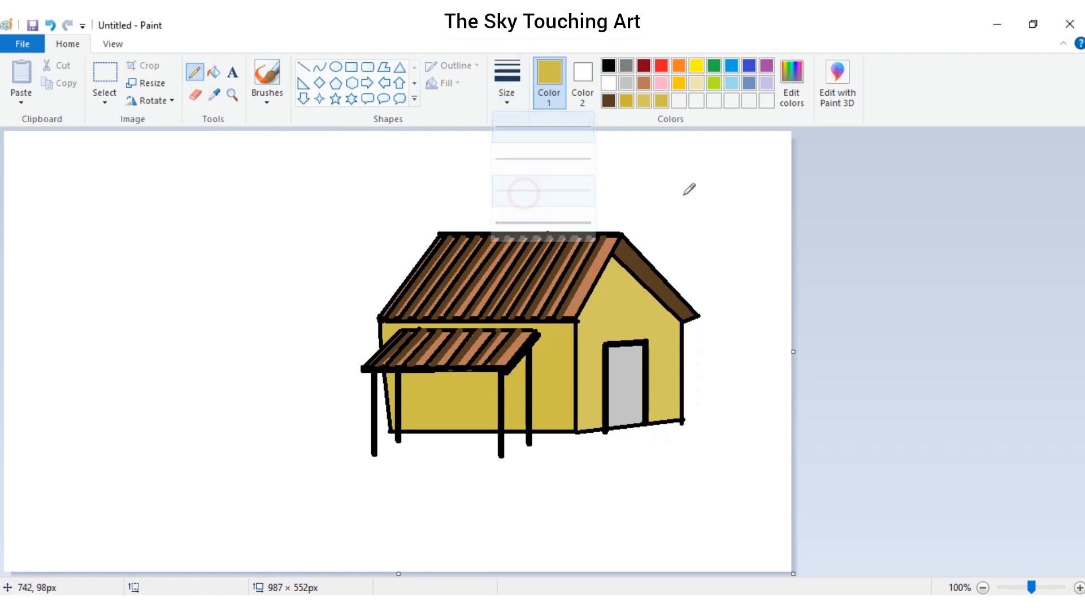
click(715, 85)
click(791, 85)
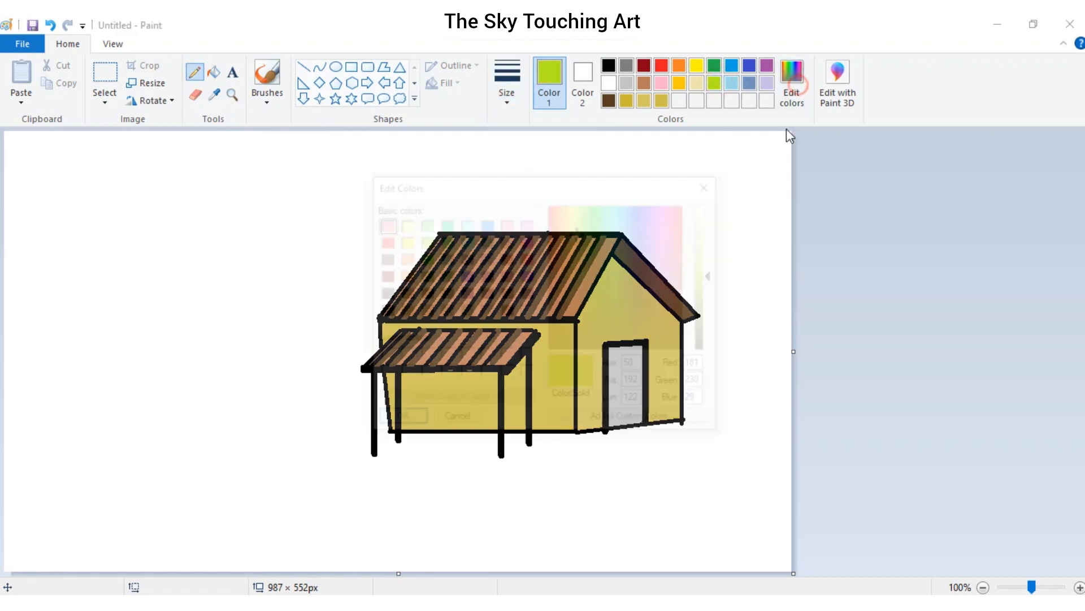
drag(578, 232, 577, 258)
click(715, 282)
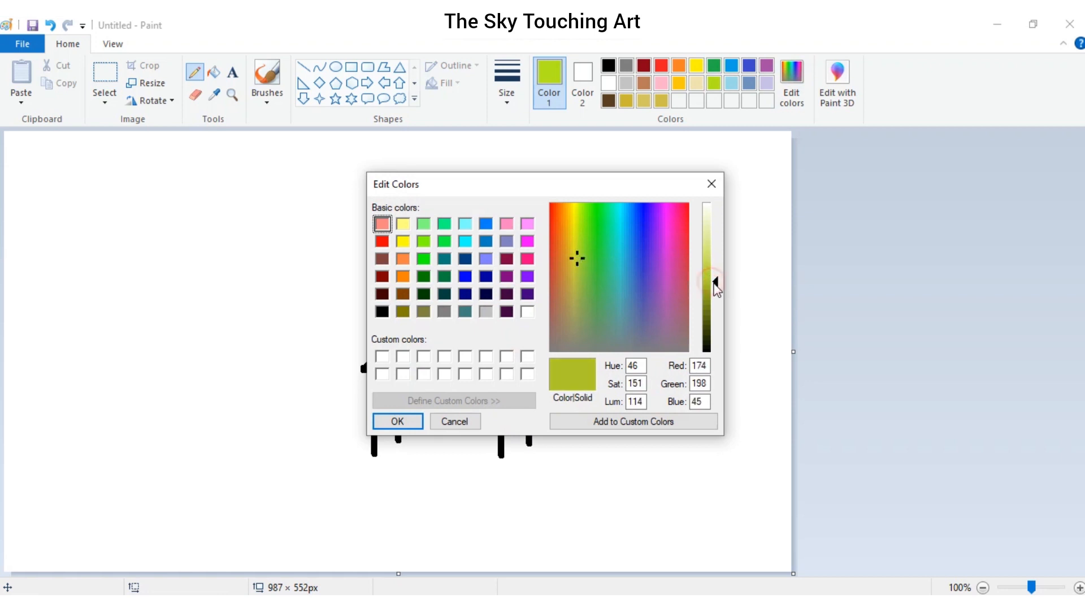
click(712, 290)
mouse_move(571, 254)
mouse_down()
mouse_move(575, 240)
mouse_move(575, 253)
mouse_up()
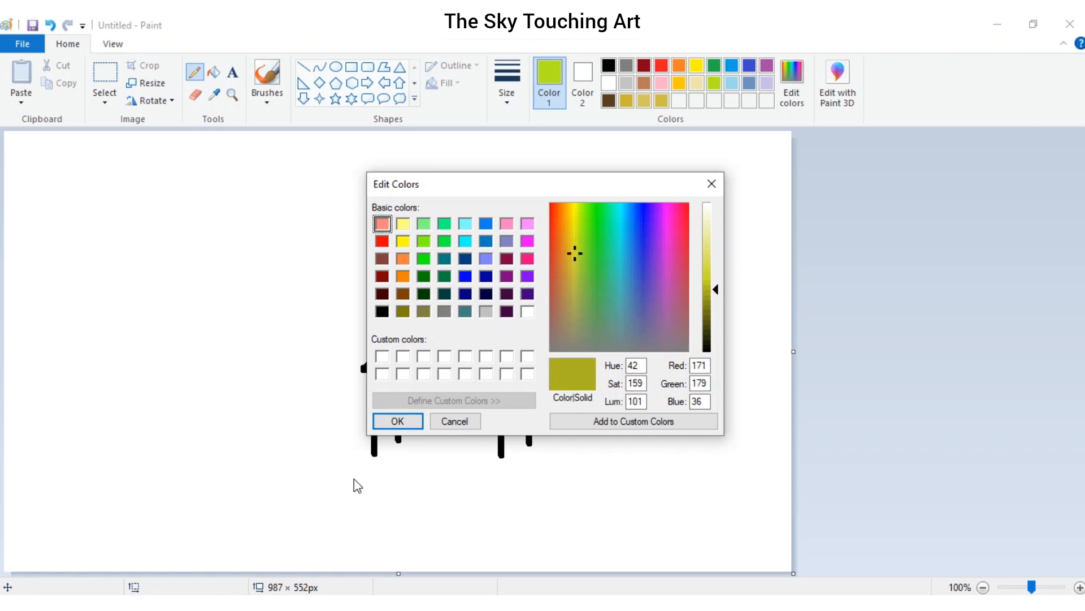
click(398, 420)
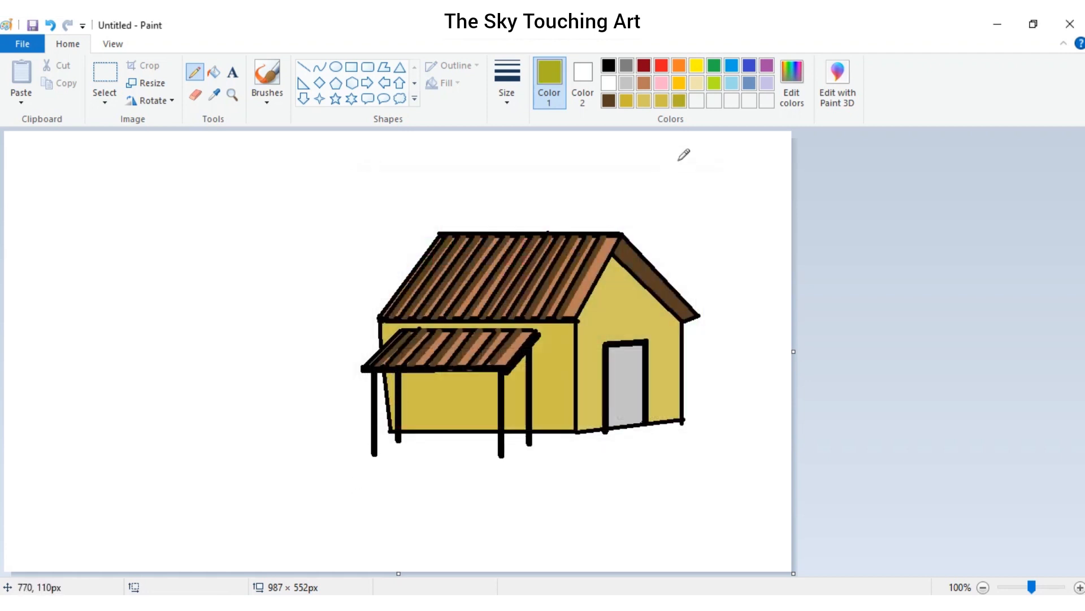
click(792, 85)
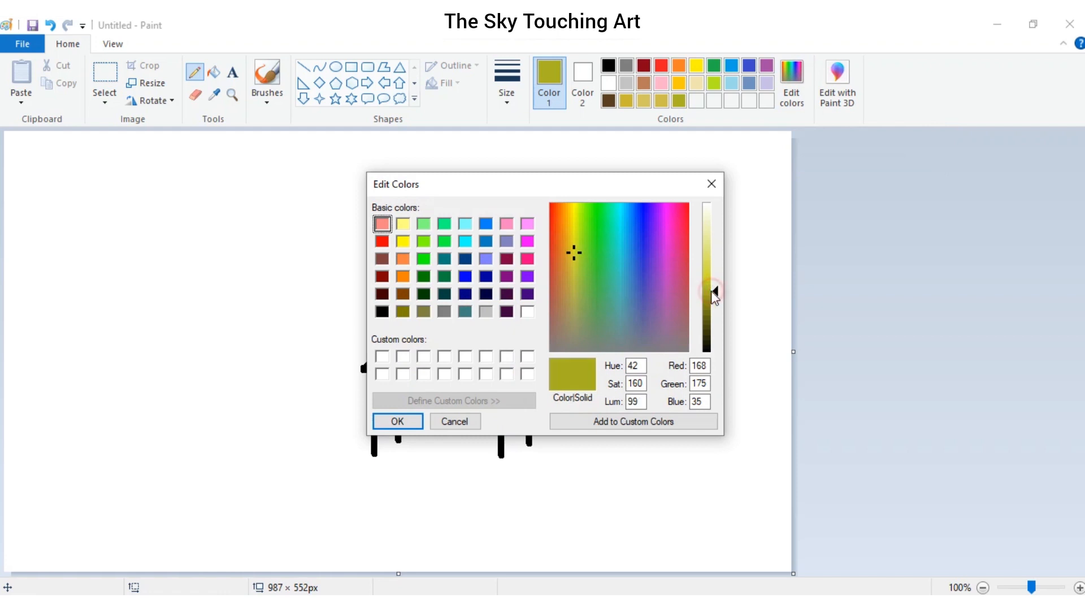
click(416, 419)
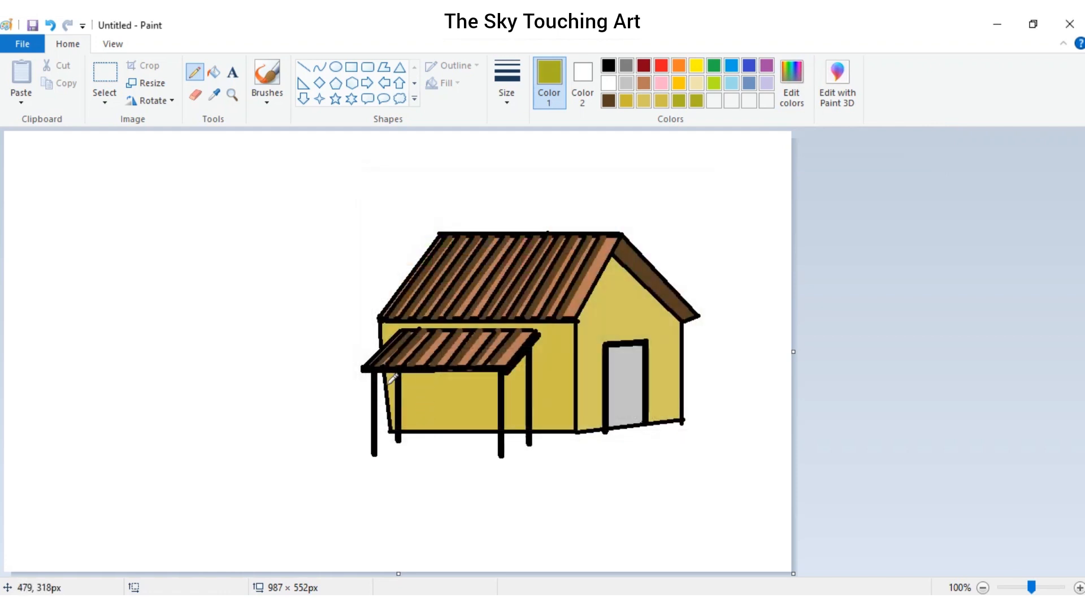
Step: Sketch a wavy olive ground outline around the house, jagged at its left end, with a second lower contour reaching the canvas's right edge
mouse_move(385, 378)
mouse_down()
mouse_move(308, 400)
mouse_move(127, 415)
mouse_move(234, 421)
mouse_move(53, 460)
mouse_move(221, 464)
mouse_move(185, 492)
mouse_move(299, 479)
mouse_up()
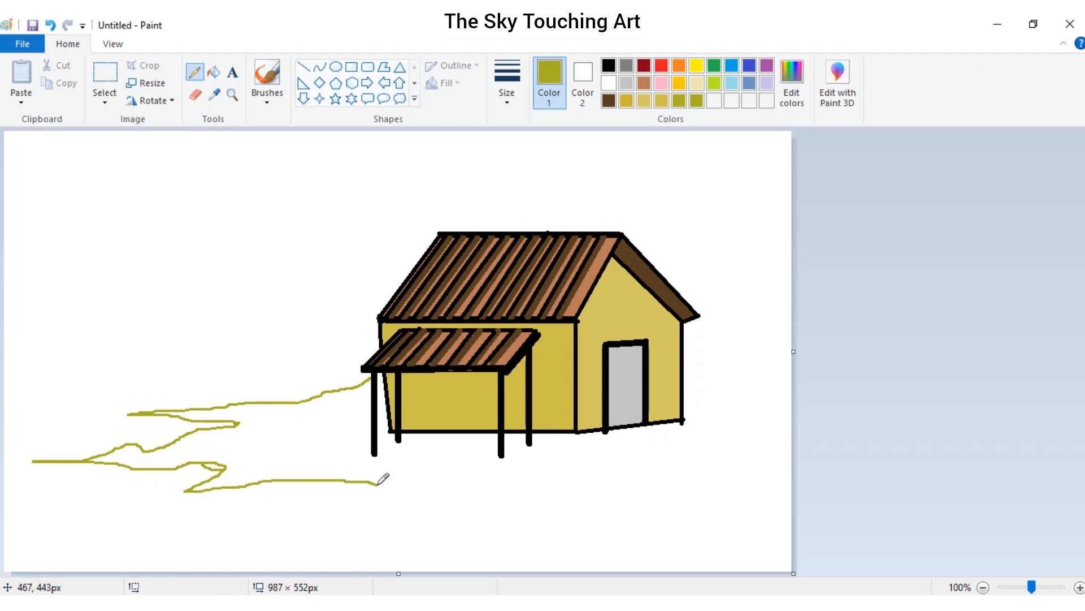
mouse_move(378, 484)
mouse_down()
mouse_move(470, 479)
mouse_move(527, 494)
mouse_move(770, 462)
mouse_up()
drag(686, 355, 800, 374)
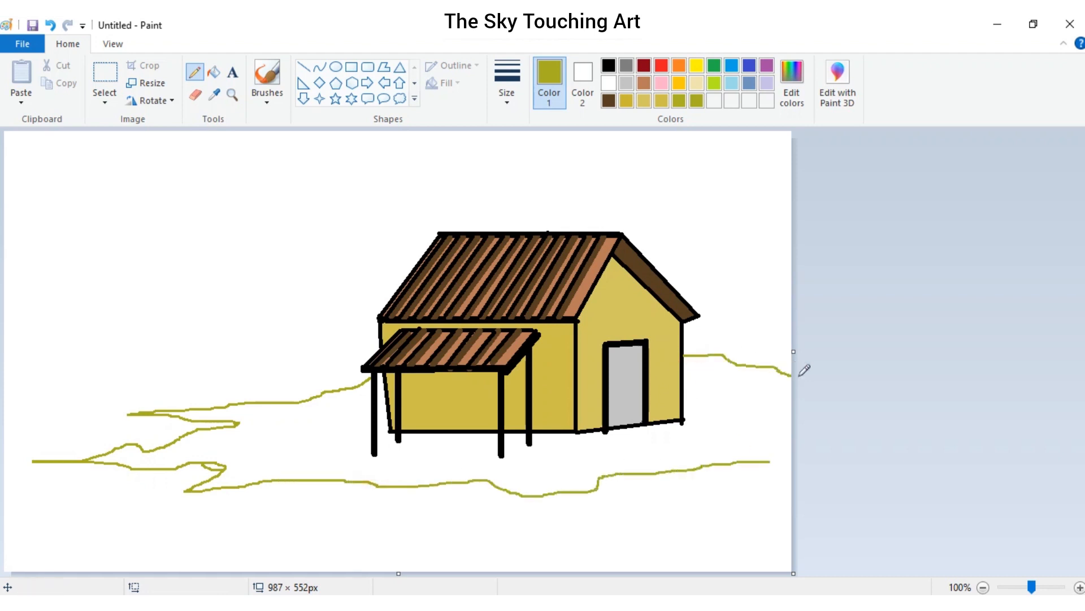
drag(767, 461, 833, 456)
mouse_move(256, 482)
mouse_down()
mouse_move(323, 507)
mouse_move(462, 504)
mouse_move(512, 522)
mouse_move(594, 513)
mouse_move(629, 491)
mouse_move(720, 475)
mouse_up()
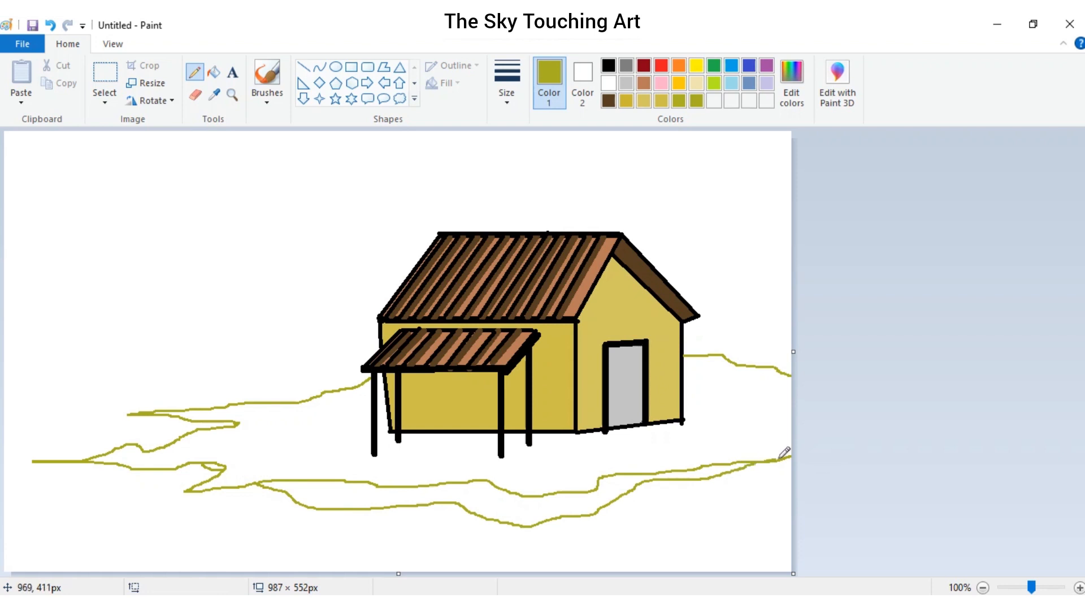
Step: Fill both outlined ground areas around the house with the custom olive green
click(213, 72)
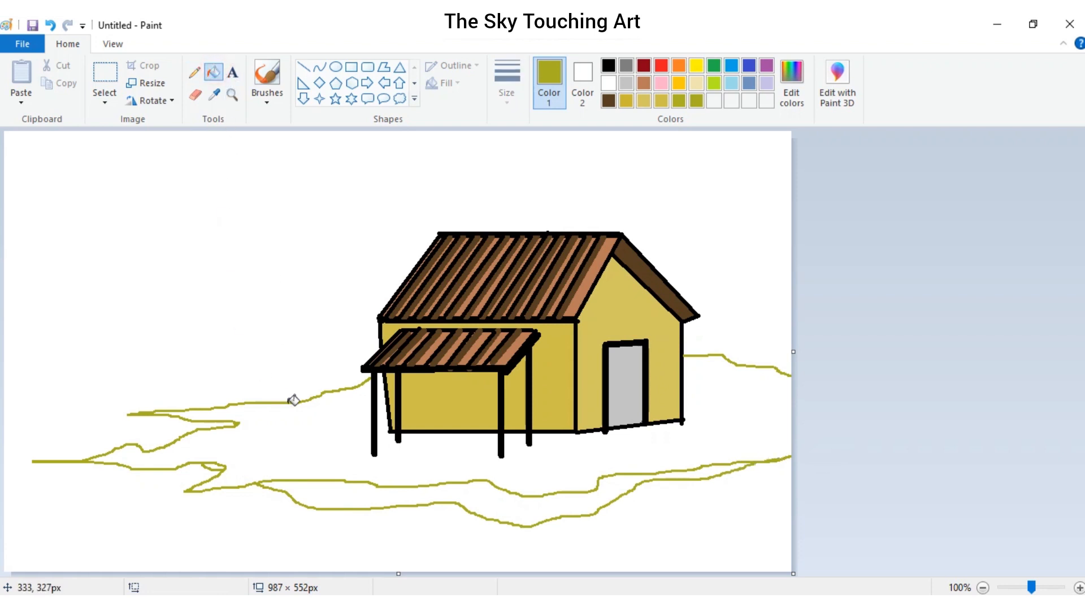
click(313, 424)
click(319, 487)
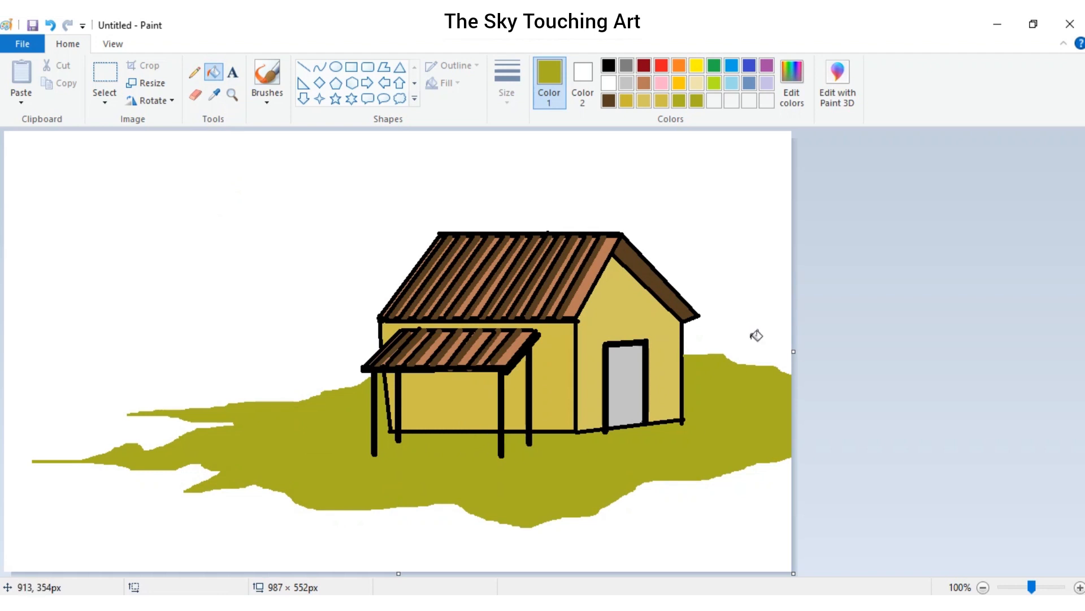
Step: Select about 983 × 516 px of the canvas containing the whole house drawing and cut it
click(104, 83)
drag(35, 165, 488, 513)
click(608, 194)
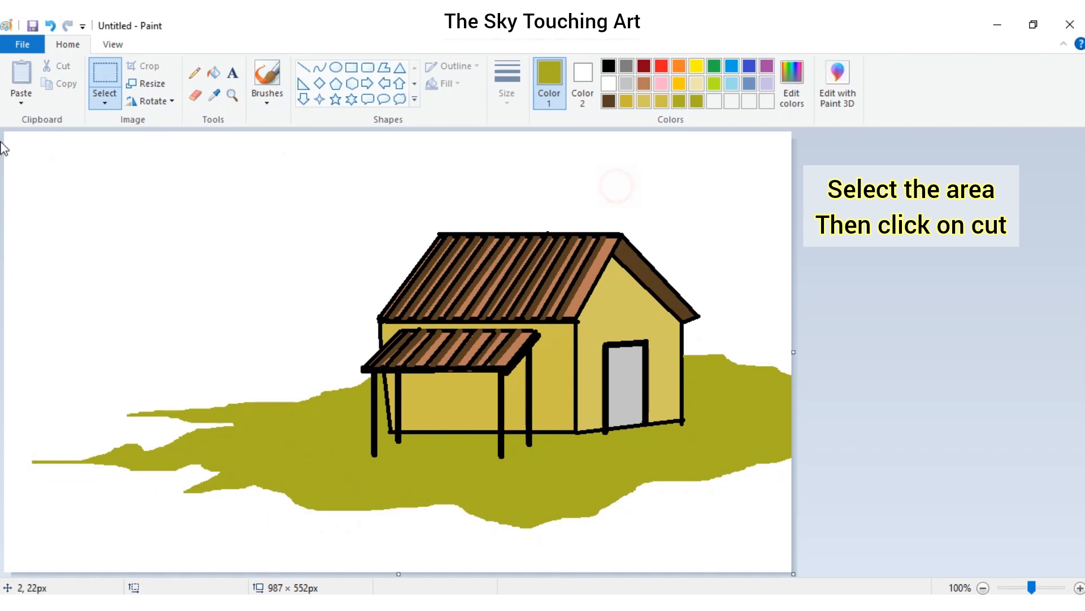
drag(7, 134, 859, 553)
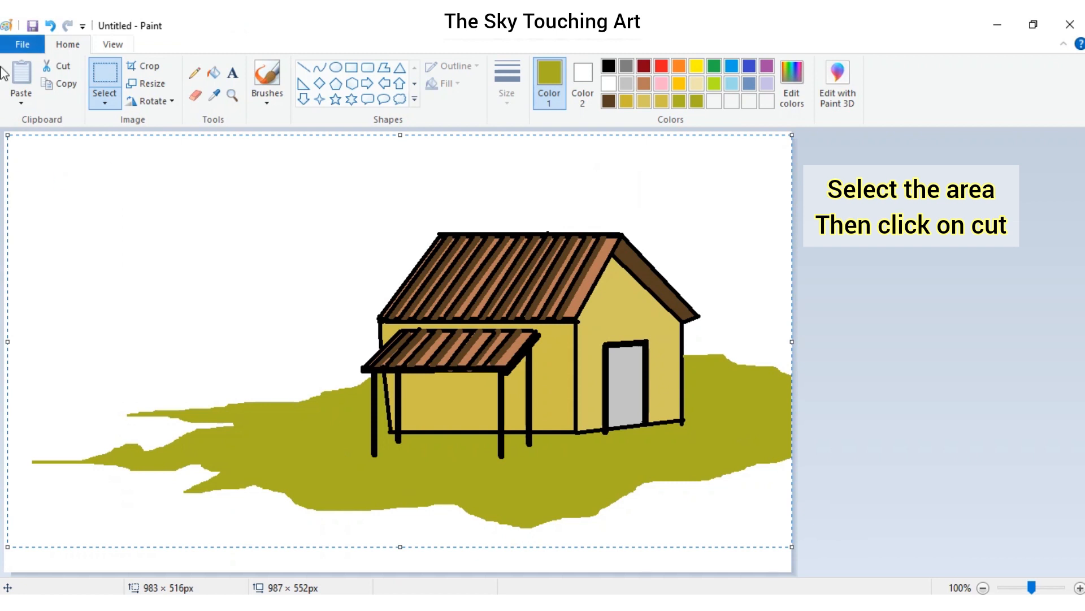
click(58, 66)
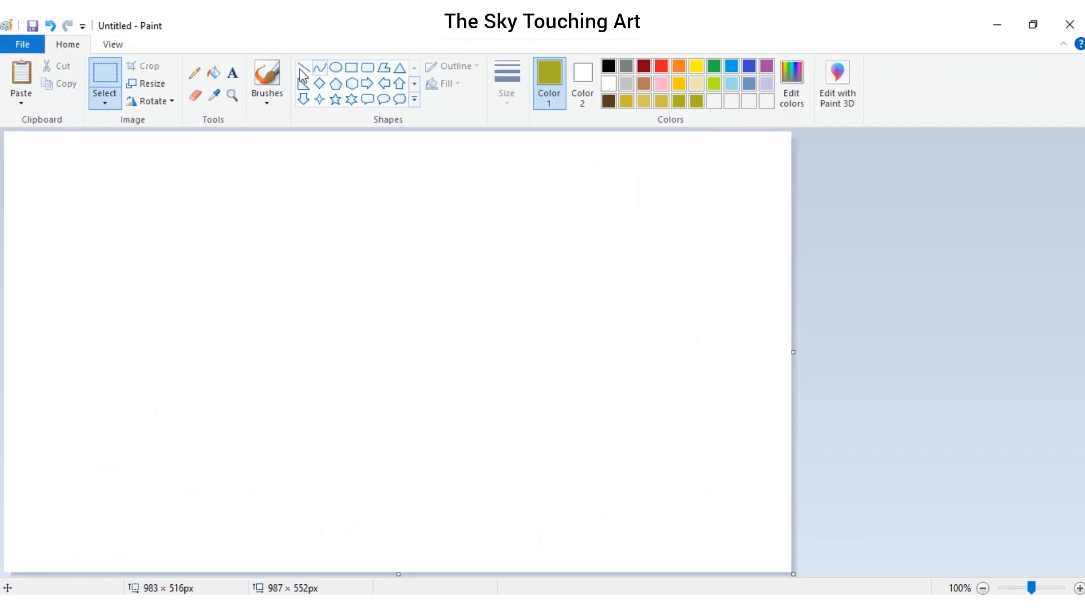
Step: Choose the Natural pencil brush at the thickest size and define a custom pale blue (Red 179, Green 232, Blue 255) as Color 1
click(271, 82)
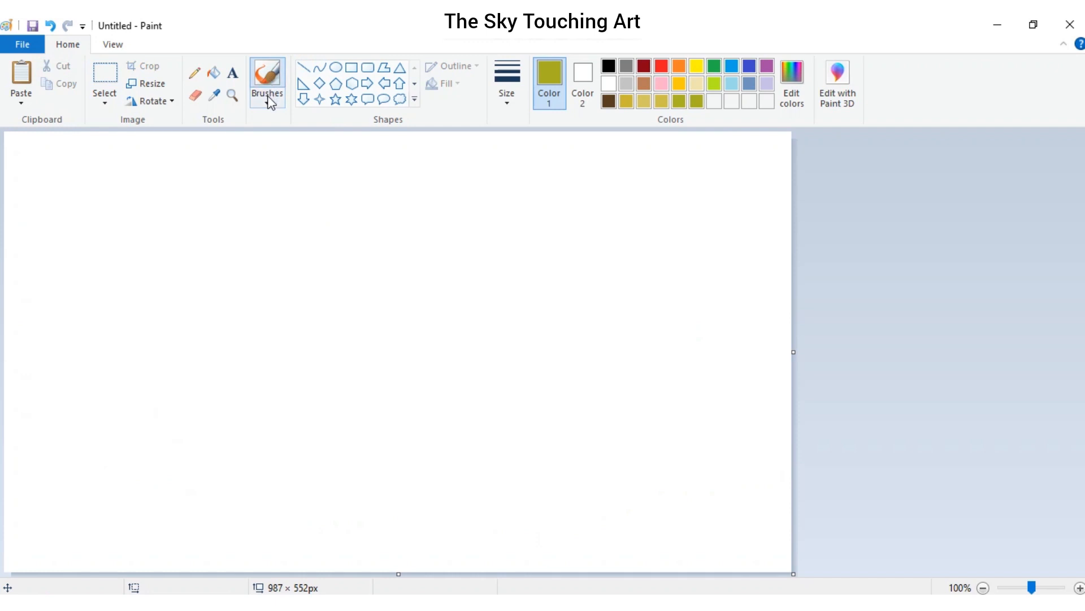
click(268, 99)
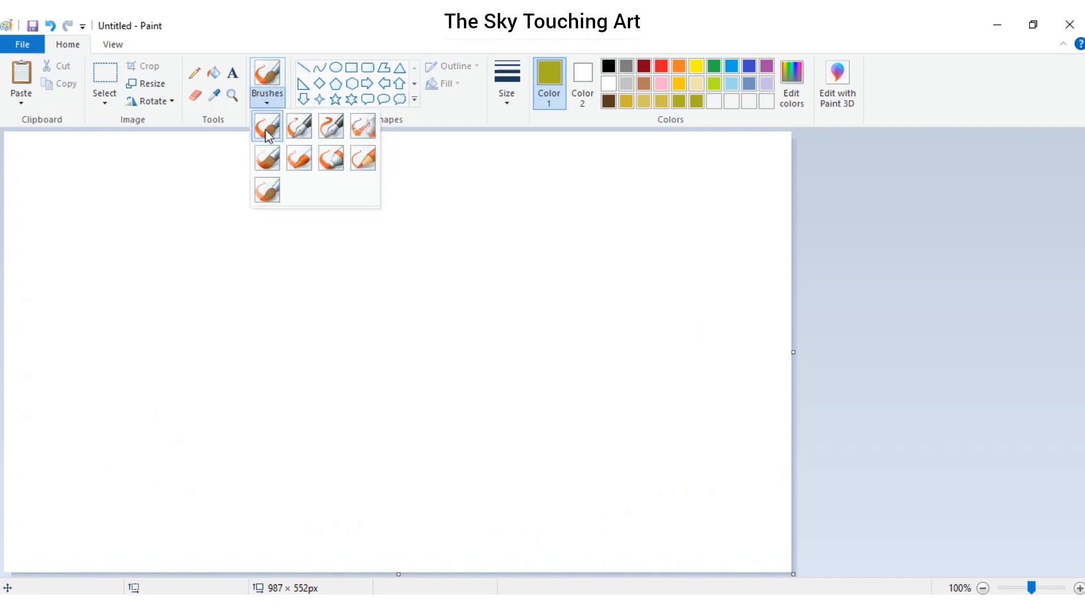
click(373, 160)
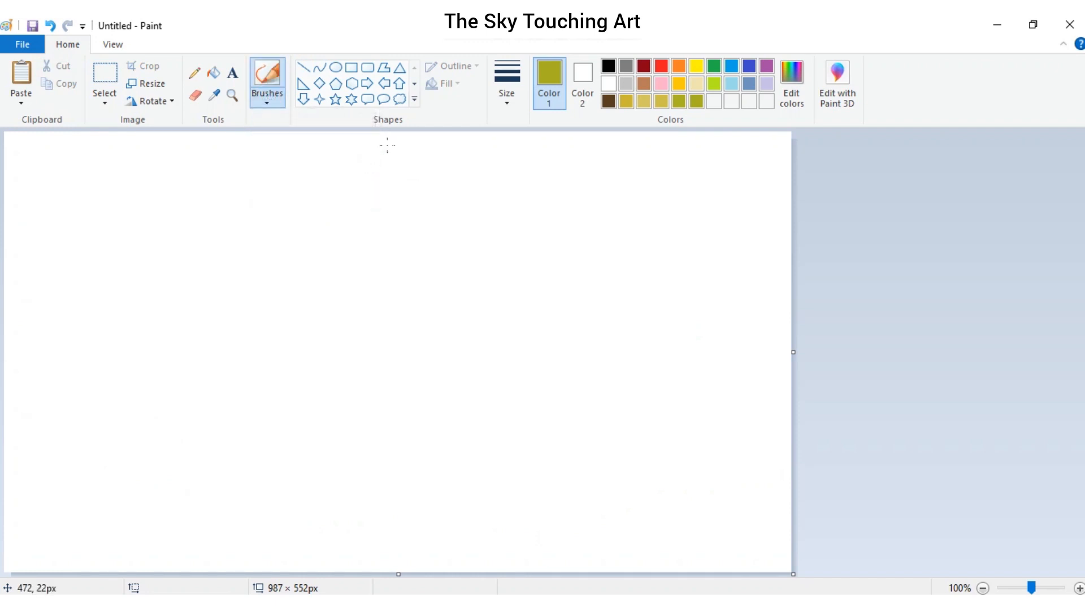
click(729, 89)
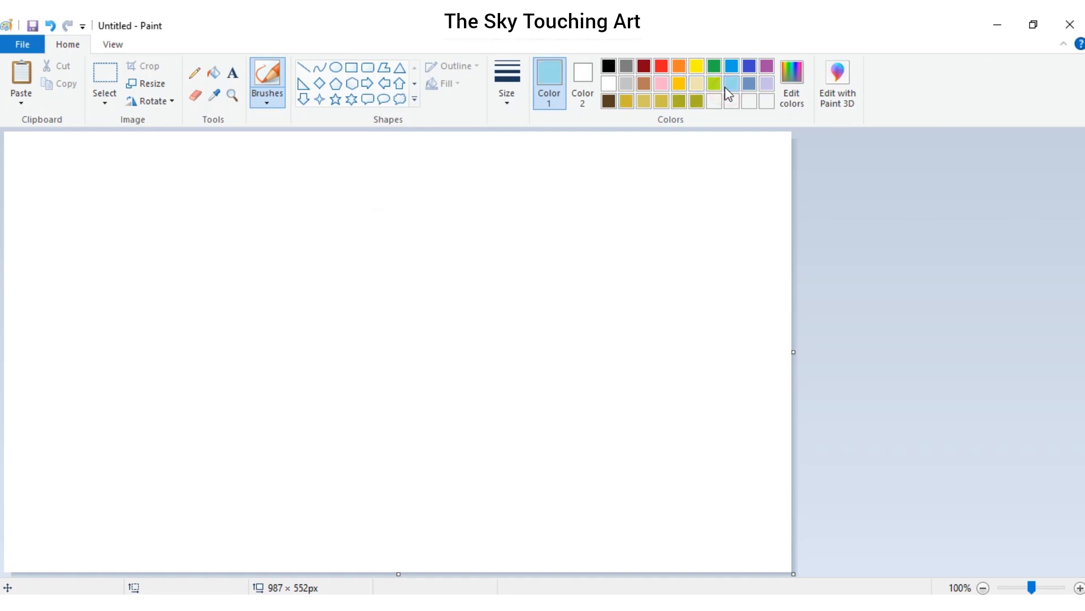
click(734, 66)
click(801, 94)
drag(714, 281, 716, 232)
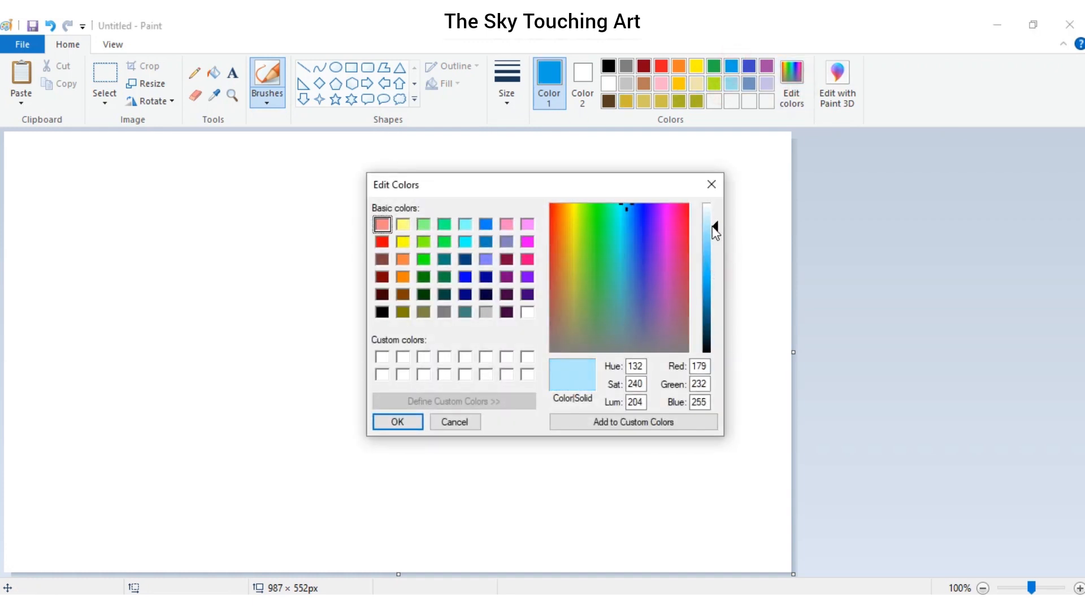
click(416, 425)
click(514, 90)
click(520, 225)
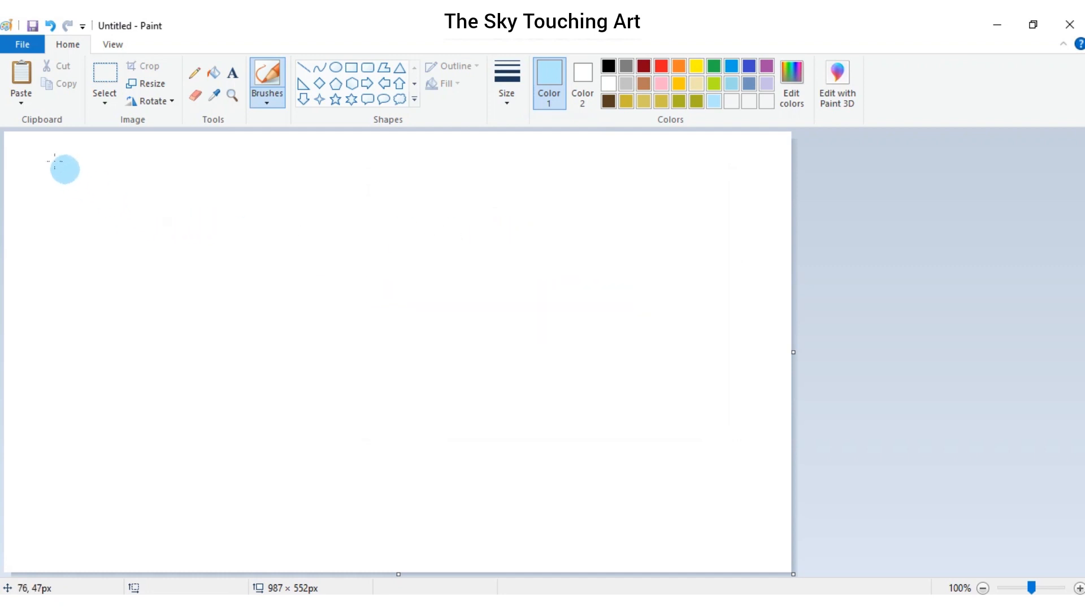
Step: Paint broad horizontal pale-blue strokes across the upper half of the canvas, leaving white gaps between them
drag(56, 161, 469, 162)
drag(25, 185, 588, 187)
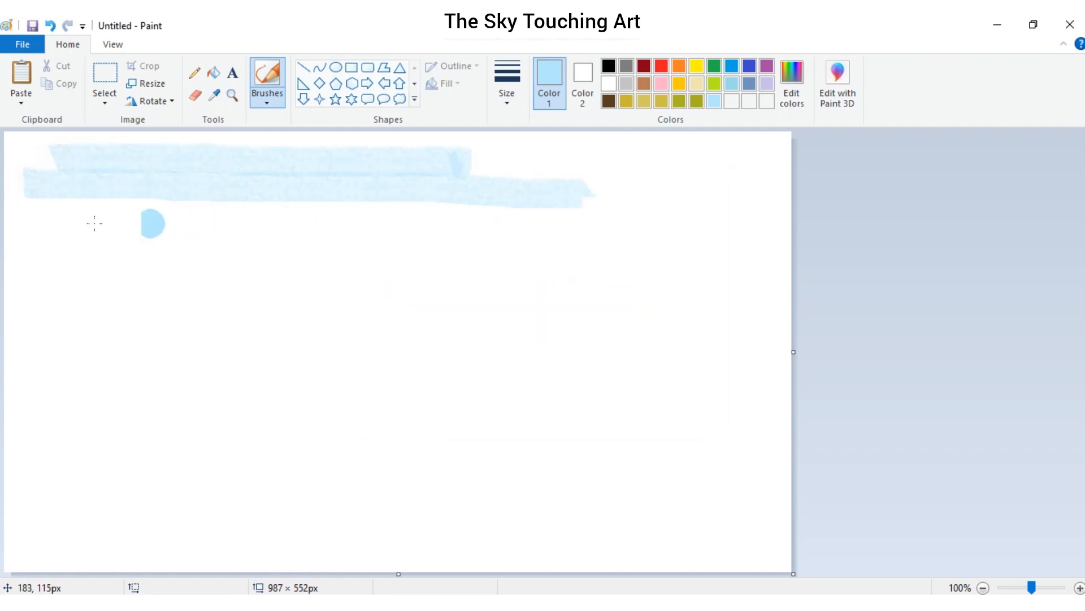
drag(93, 224, 487, 224)
mouse_move(260, 260)
mouse_down()
mouse_move(286, 284)
mouse_move(695, 284)
mouse_up()
drag(600, 234, 792, 233)
drag(691, 186, 791, 185)
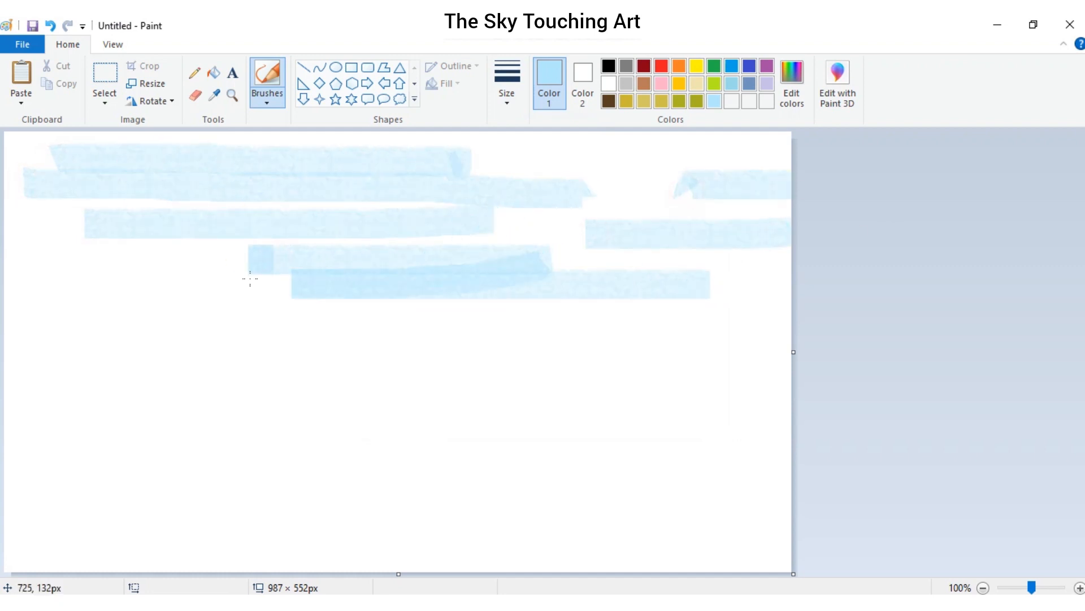
mouse_move(23, 272)
mouse_down()
mouse_move(90, 274)
mouse_move(186, 307)
mouse_up()
drag(34, 214, 189, 217)
drag(568, 159, 783, 147)
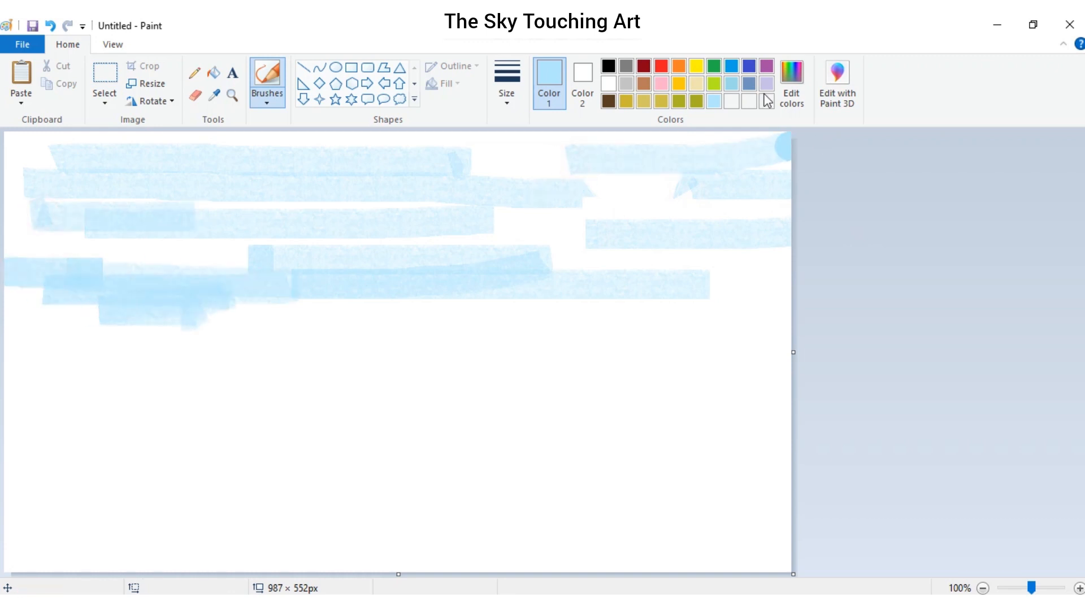
click(714, 83)
click(791, 95)
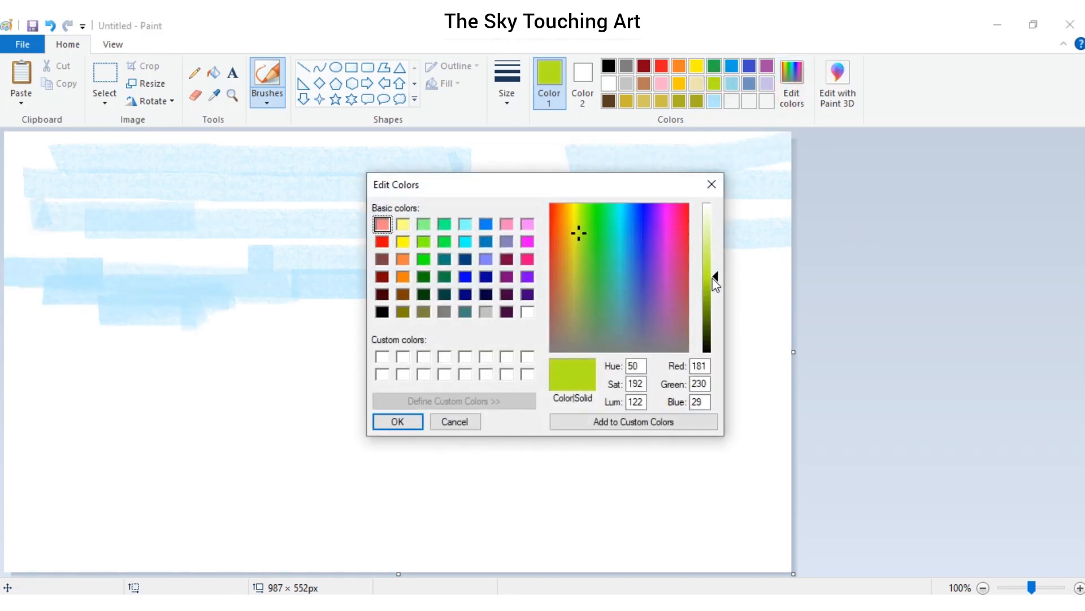
drag(714, 277, 714, 286)
click(711, 183)
click(696, 100)
Step: Define a darker custom green and brush a rough stepped tree shape with a wide base in the middle of the sky
click(714, 66)
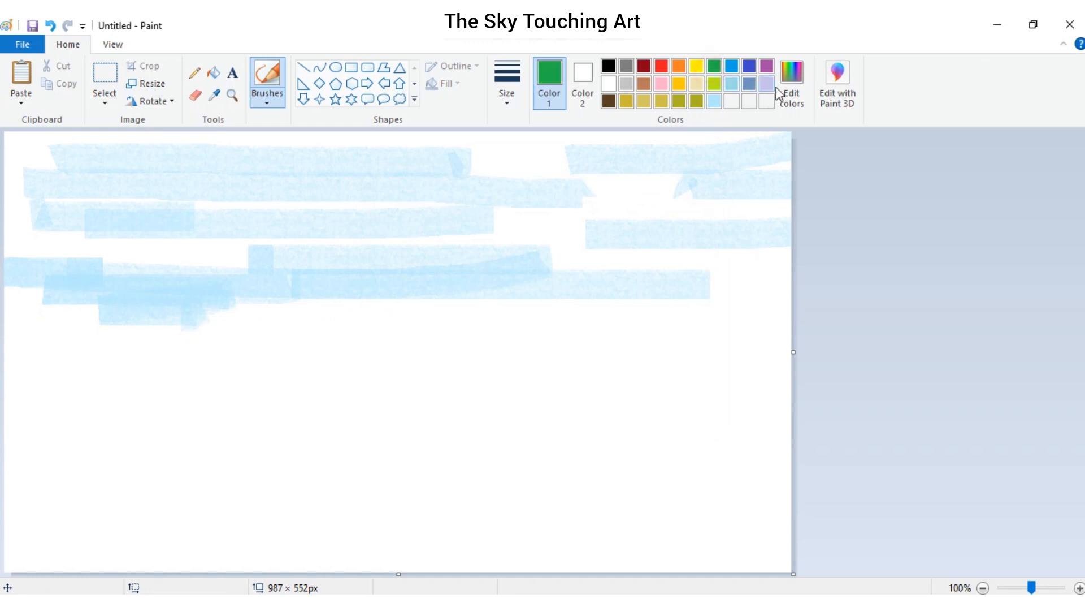
click(791, 95)
click(410, 421)
mouse_move(434, 245)
mouse_down()
mouse_move(471, 244)
mouse_move(489, 273)
mouse_up()
mouse_move(439, 292)
mouse_down()
mouse_move(475, 295)
mouse_move(450, 328)
mouse_move(531, 333)
mouse_move(378, 322)
mouse_move(423, 298)
mouse_move(460, 230)
mouse_up()
Step: Draw a straight light-turquoise horizon line across the canvas just below the green shape
click(732, 84)
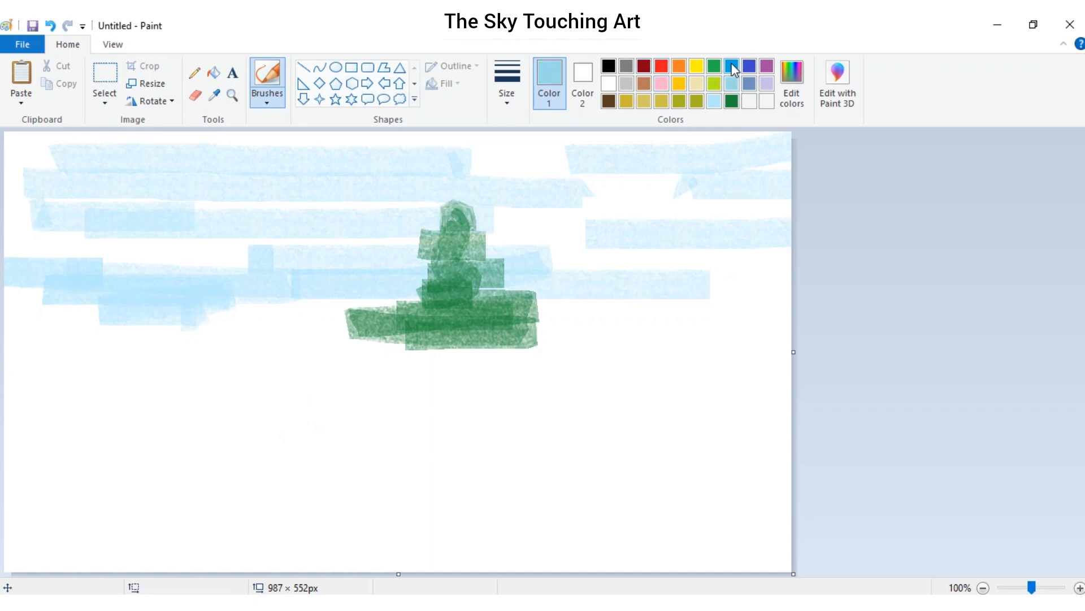
click(304, 68)
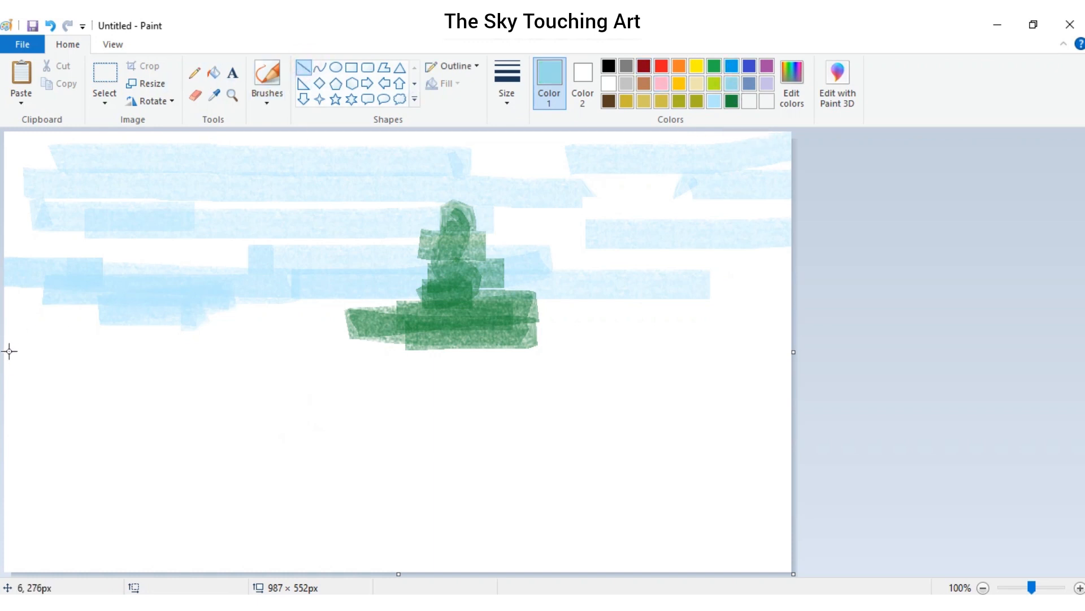
drag(9, 351, 828, 356)
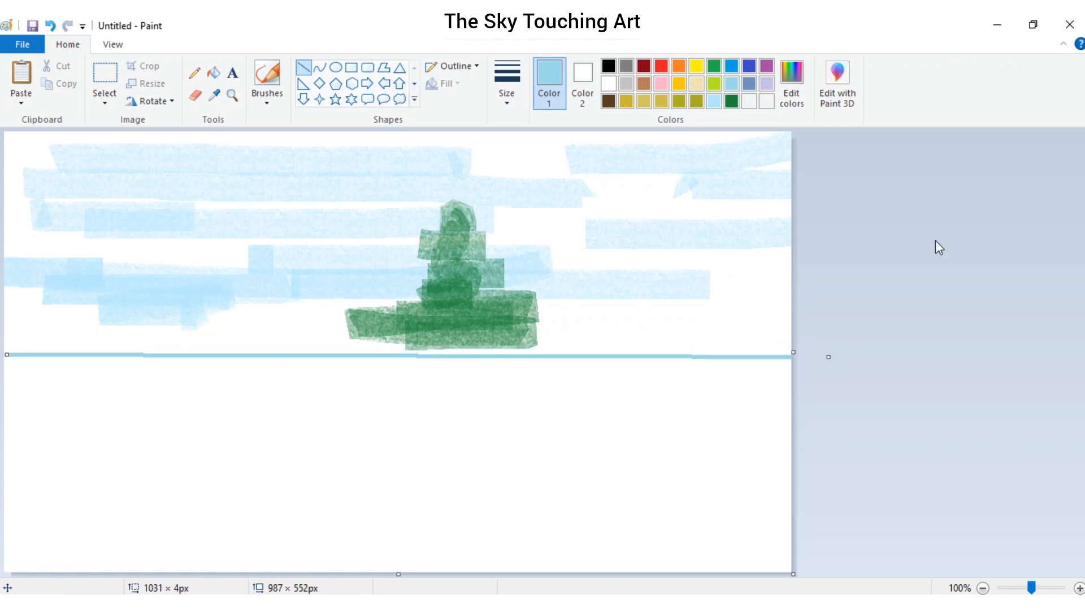
Step: Try to fill the area below the horizon line with light turquoise, and undo the fill
click(214, 72)
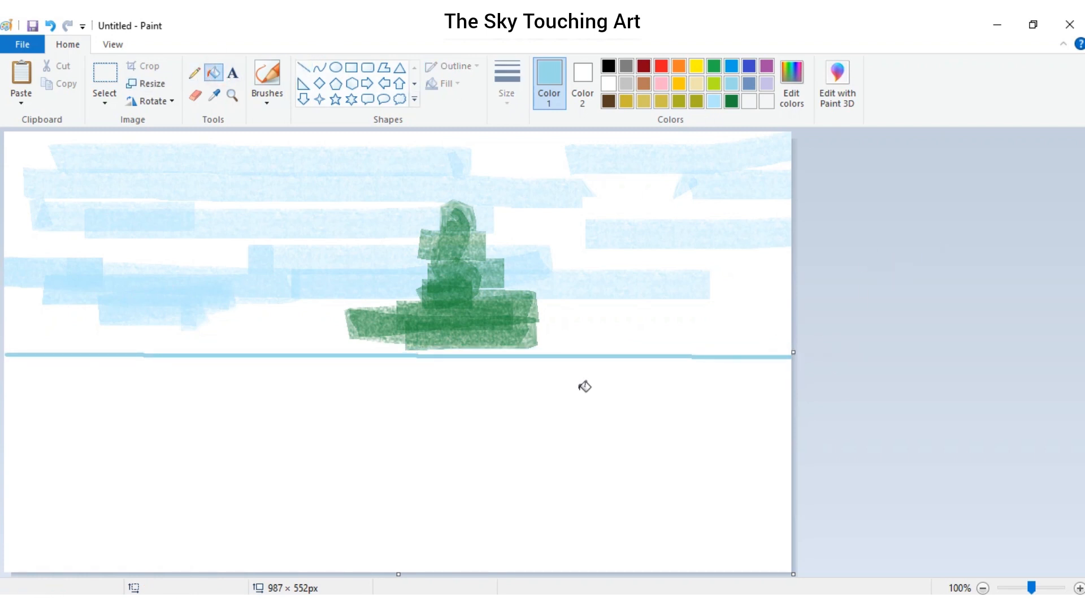
click(583, 388)
key(ctrl+z)
Step: Extend the horizon line to the canvas's left edge and fill the area below it with light turquoise
click(303, 67)
drag(159, 354, 2, 350)
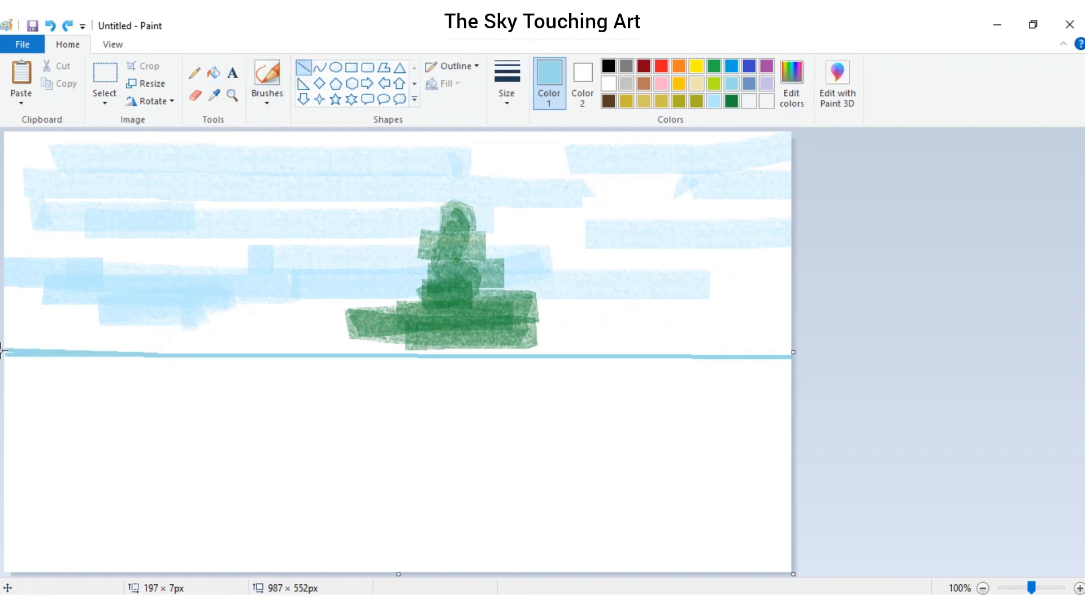
click(213, 72)
click(306, 437)
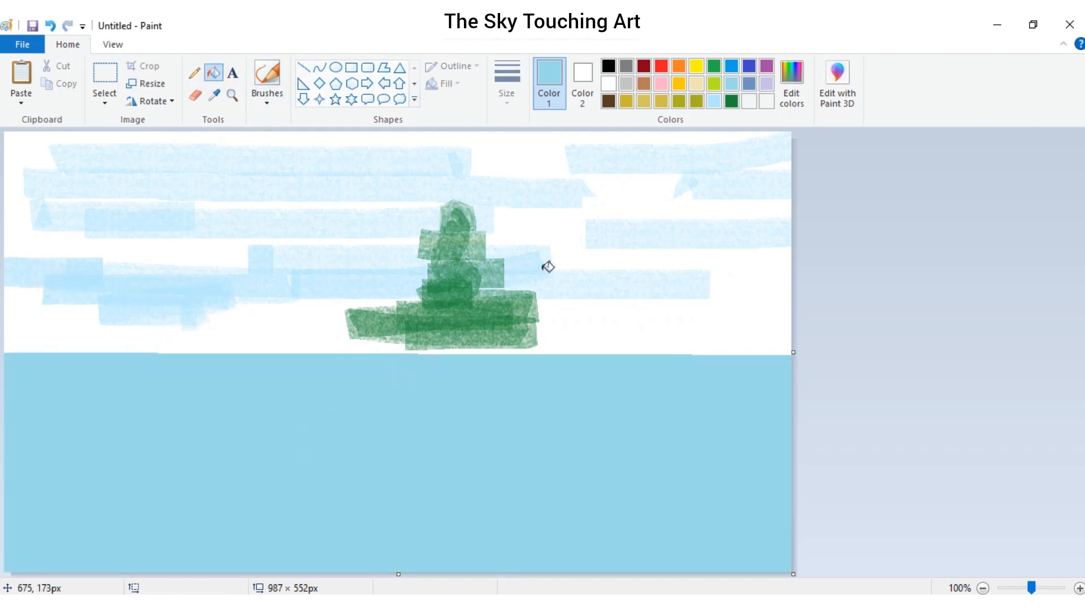
Step: Define a brighter custom light blue from turquoise and refill the area below the horizon with it
click(792, 91)
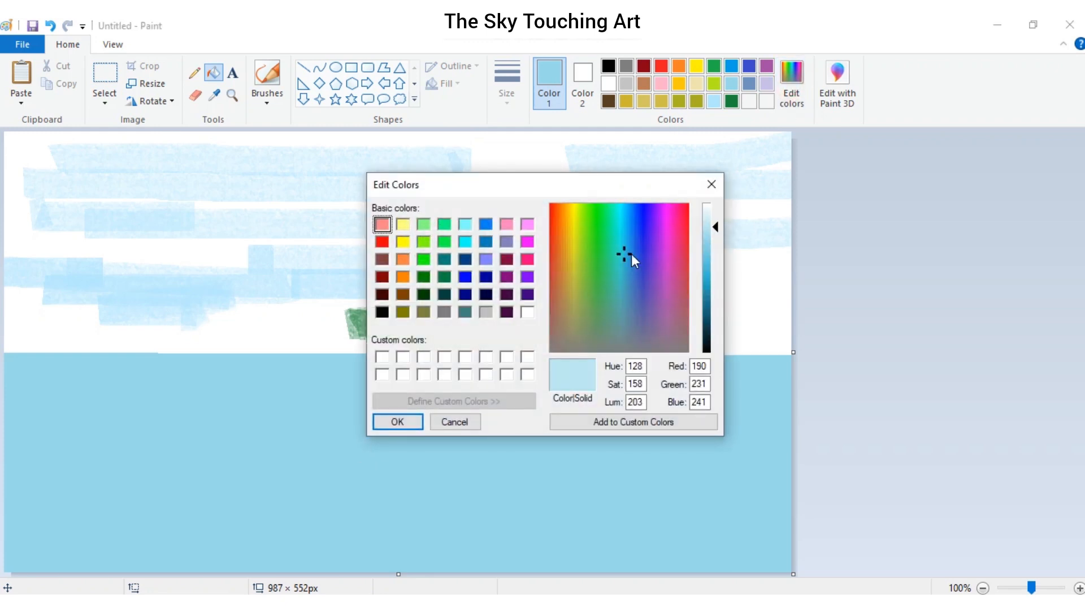
click(711, 184)
click(732, 66)
click(792, 91)
click(709, 234)
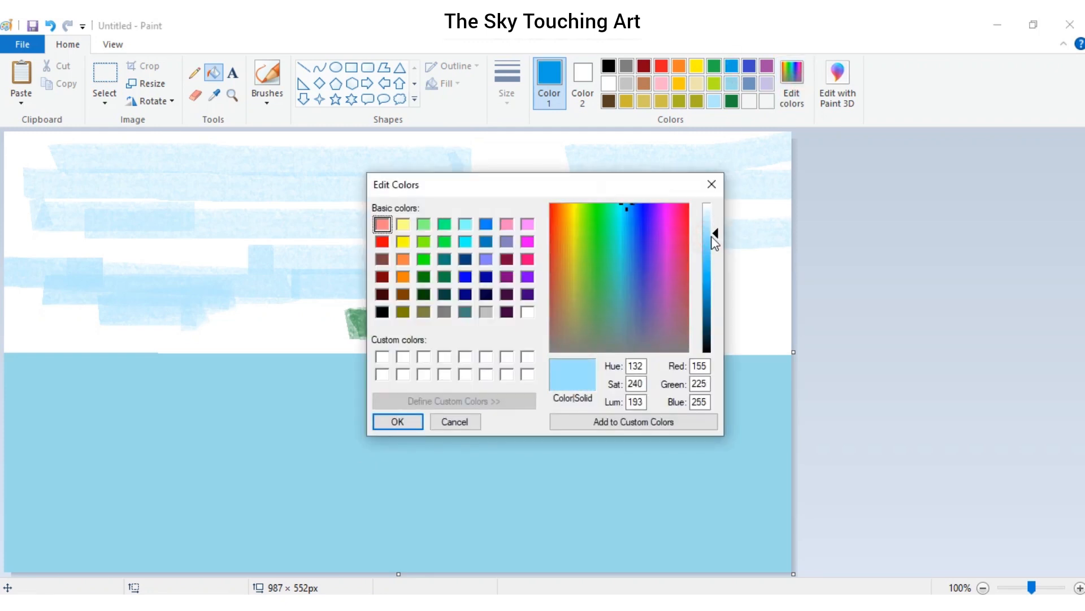
click(623, 208)
click(624, 210)
click(411, 422)
click(419, 420)
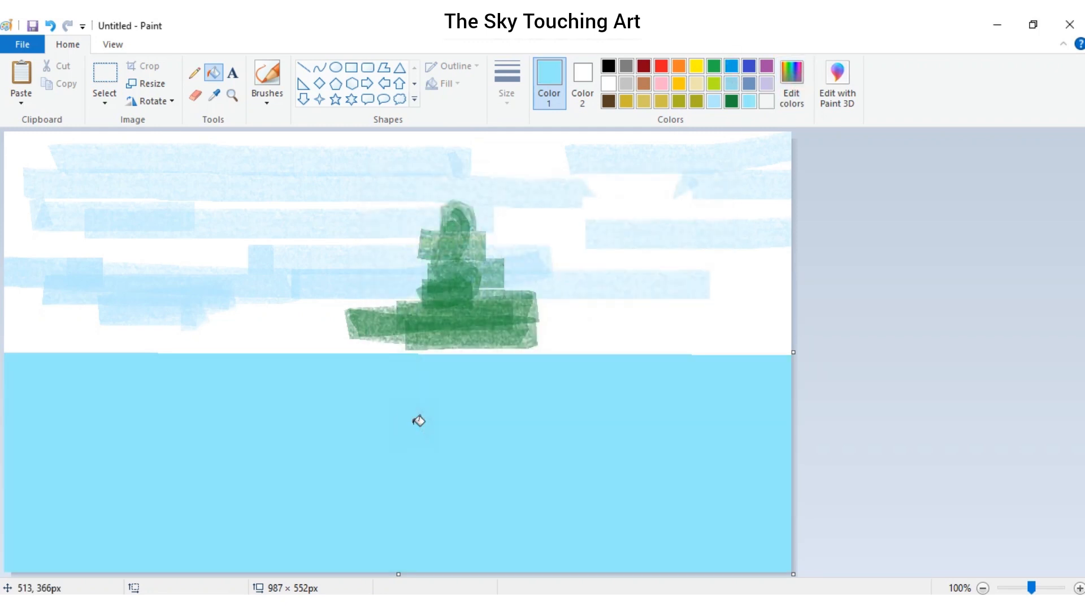
Step: Brush broad horizontal light-turquoise strokes over the left and middle of the water area
click(267, 77)
click(716, 102)
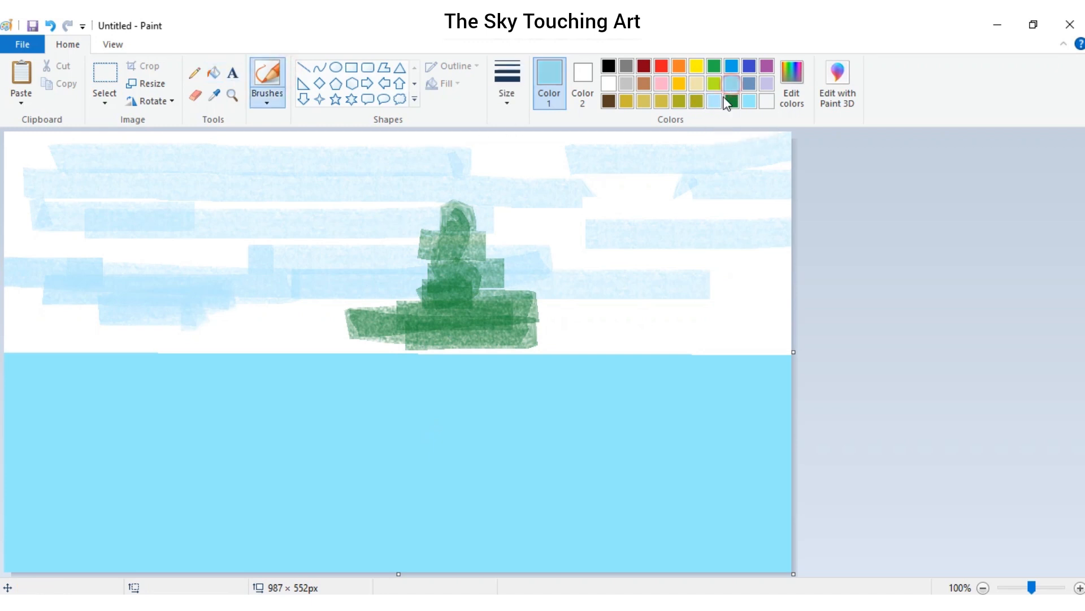
drag(93, 422, 416, 422)
drag(96, 468, 537, 469)
drag(119, 497, 548, 503)
drag(257, 456, 17, 468)
mouse_move(259, 400)
mouse_down()
mouse_move(73, 395)
mouse_move(201, 387)
mouse_up()
Step: Define a very pale blue (Red 207, Green 238, Blue 245) and fill the water background around the strokes with it
click(792, 85)
click(714, 221)
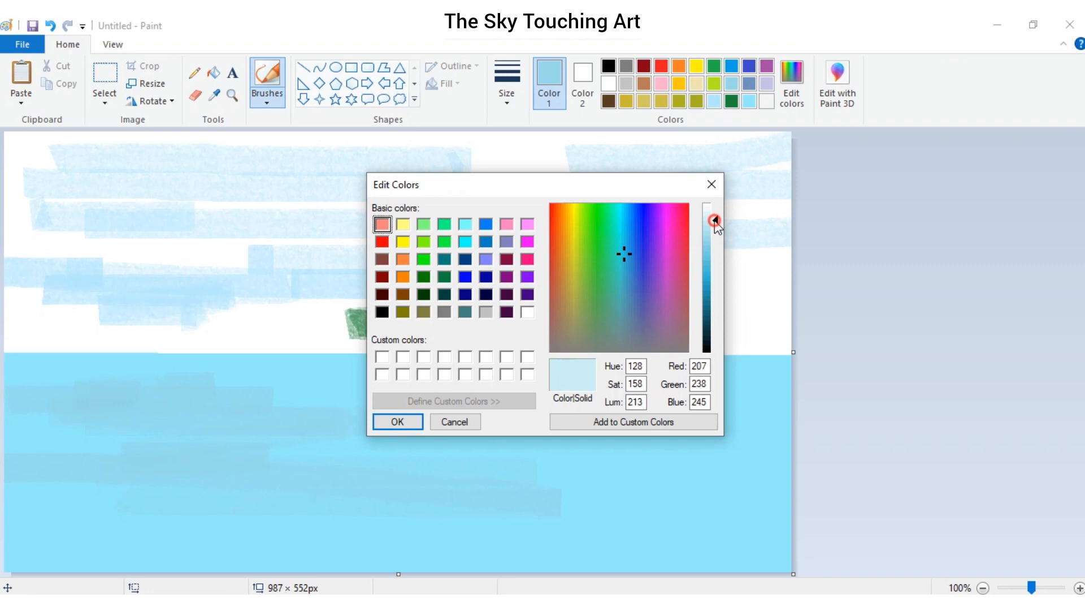
click(398, 422)
click(214, 72)
click(565, 400)
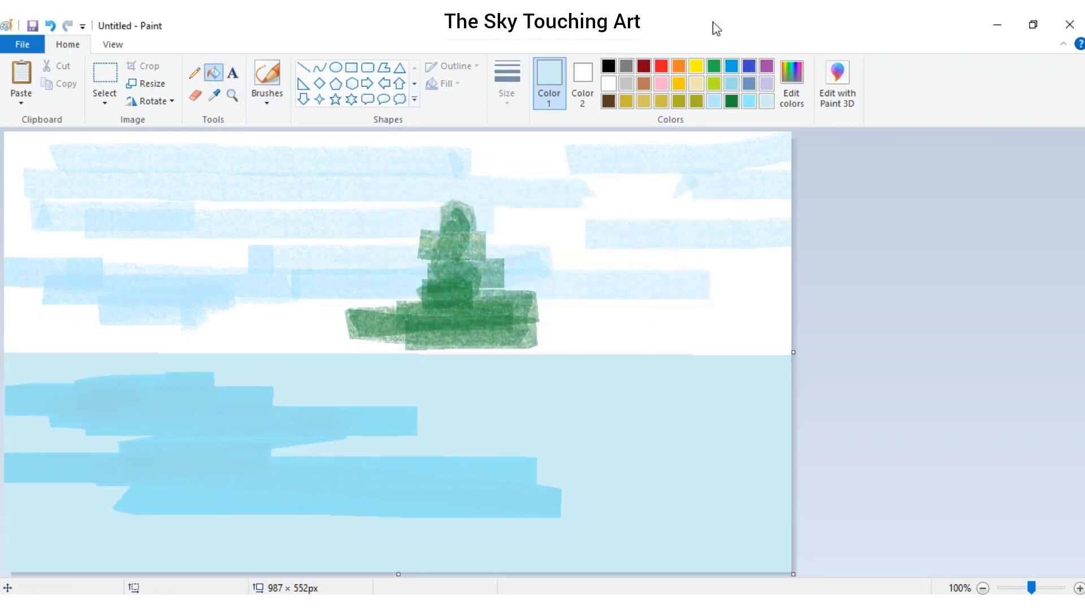
Step: Brush many thinner horizontal streaks in the bright custom light blue across both the water and the sky
click(731, 66)
click(749, 102)
click(266, 82)
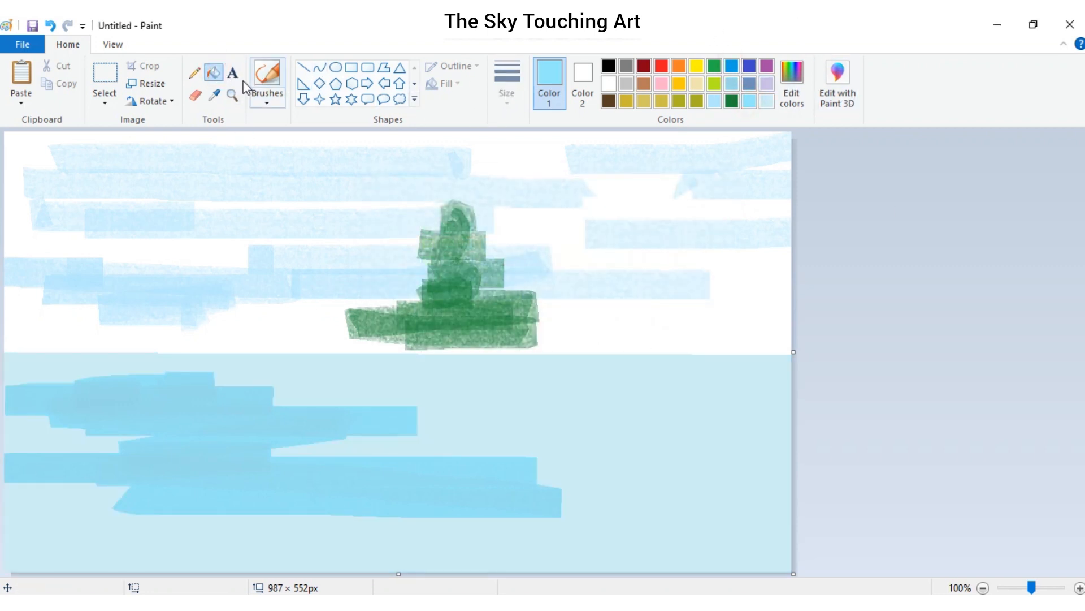
click(499, 83)
click(509, 223)
mouse_move(382, 367)
mouse_down()
mouse_move(831, 410)
mouse_move(272, 526)
mouse_move(402, 557)
mouse_move(355, 464)
mouse_move(603, 408)
mouse_move(5, 358)
mouse_up()
mouse_move(734, 410)
mouse_down()
mouse_move(634, 460)
mouse_move(484, 360)
mouse_up()
mouse_move(105, 248)
mouse_down()
mouse_move(29, 174)
mouse_move(647, 168)
mouse_move(4, 253)
mouse_move(896, 302)
mouse_move(780, 266)
mouse_move(803, 243)
mouse_up()
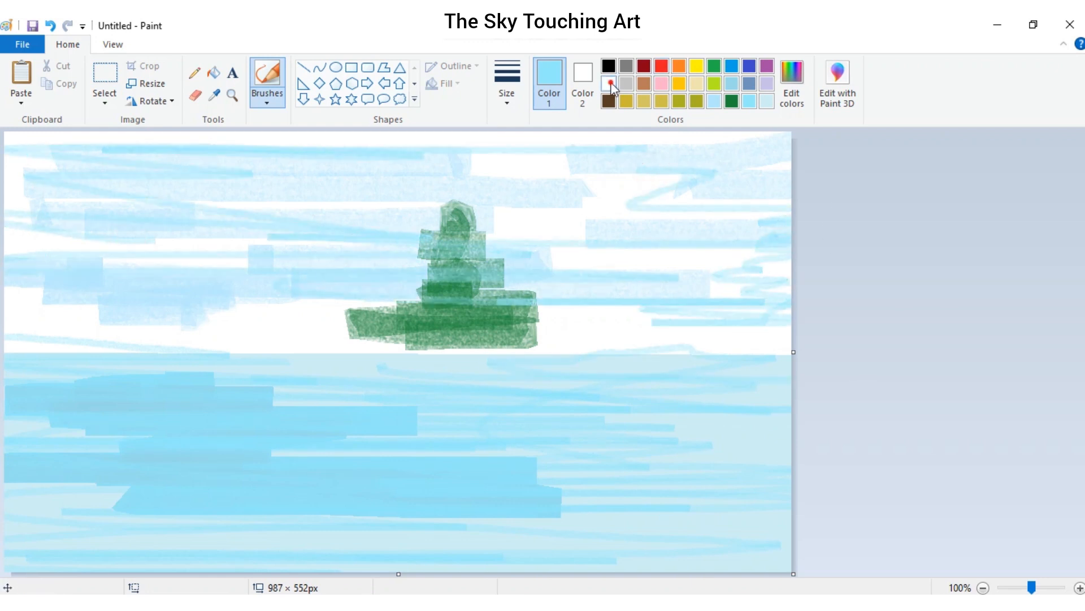
Step: Add thin horizontal white streaks over the sky and the water
click(608, 84)
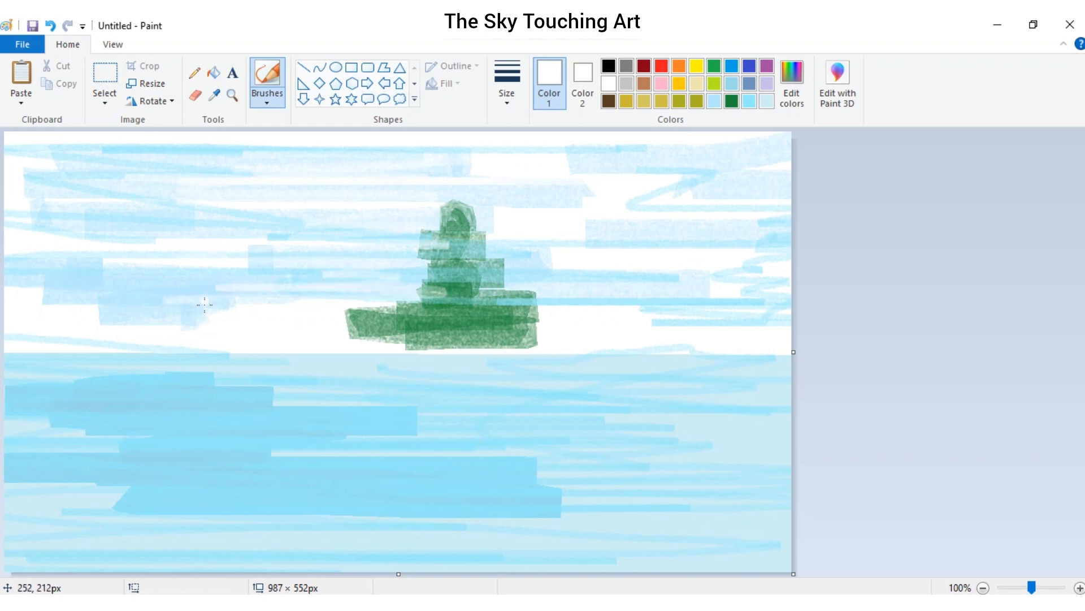
mouse_move(237, 398)
mouse_down()
mouse_move(300, 407)
mouse_move(186, 448)
mouse_move(217, 488)
mouse_up()
mouse_move(446, 484)
mouse_down()
mouse_move(414, 508)
mouse_move(307, 499)
mouse_move(29, 439)
mouse_move(413, 402)
mouse_up()
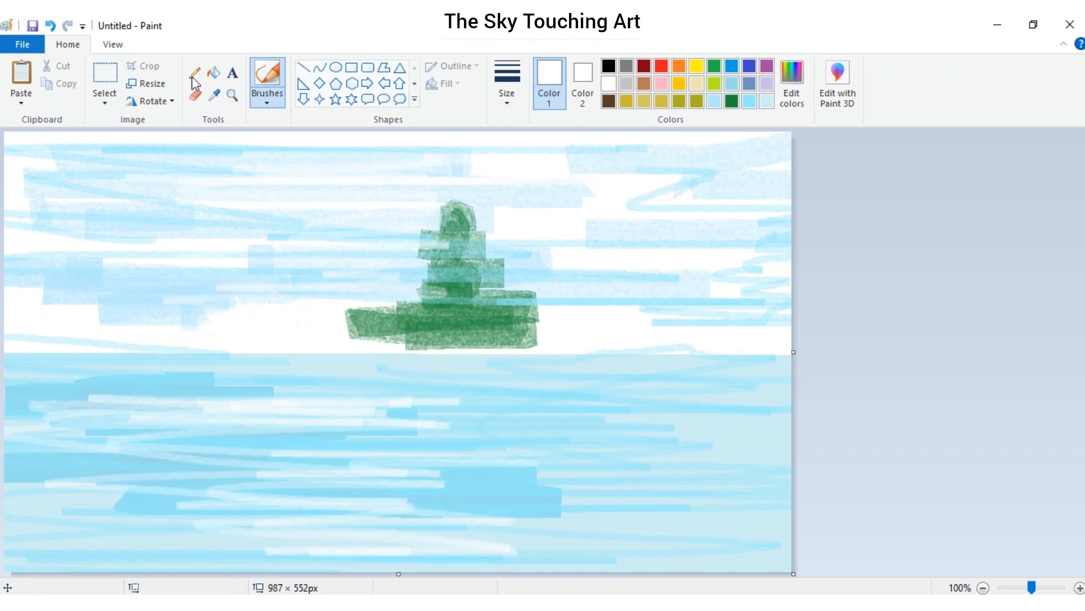
Step: Resize the picture to 8 × 552 pixels without maintaining the aspect ratio
click(145, 83)
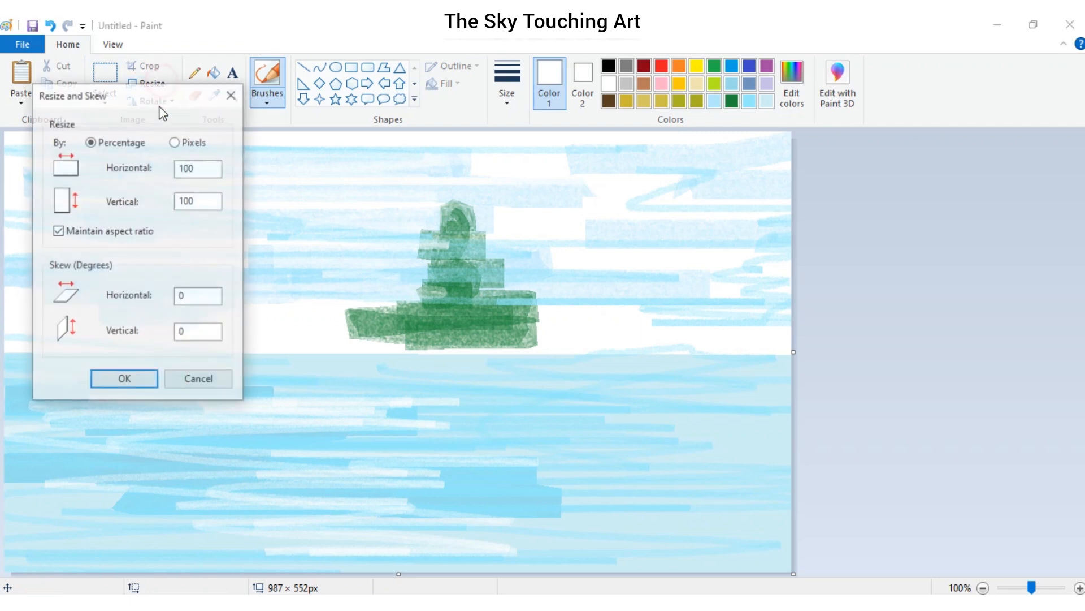
click(192, 141)
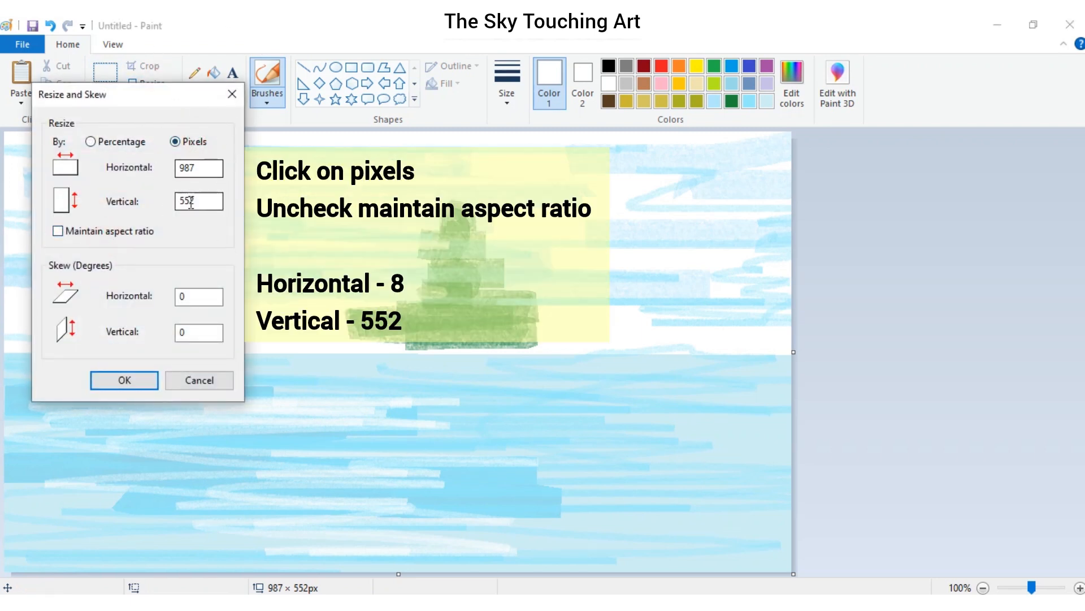
drag(206, 168, 160, 167)
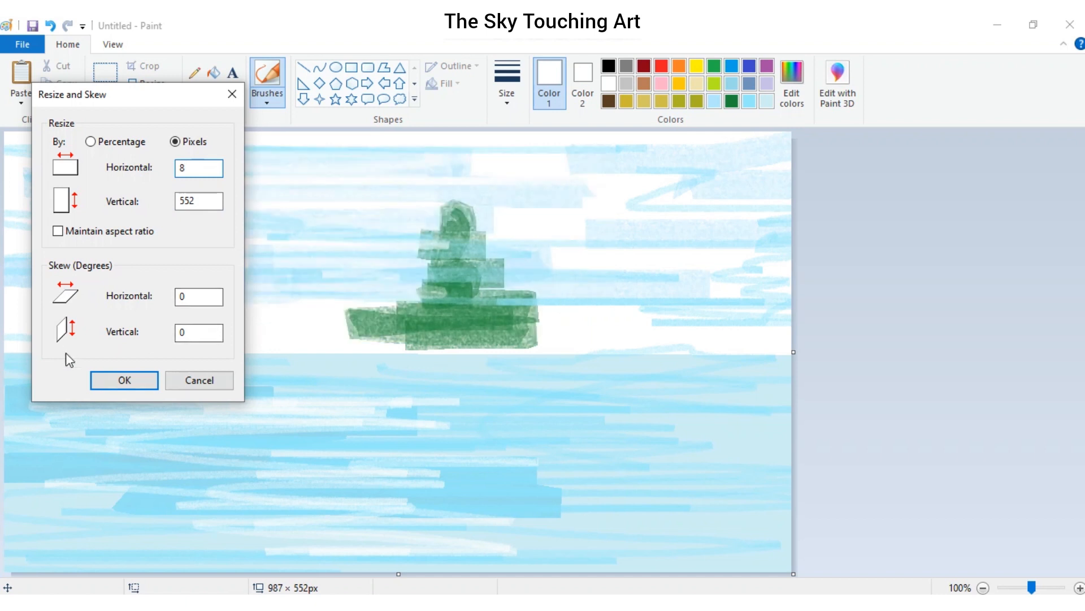
click(142, 381)
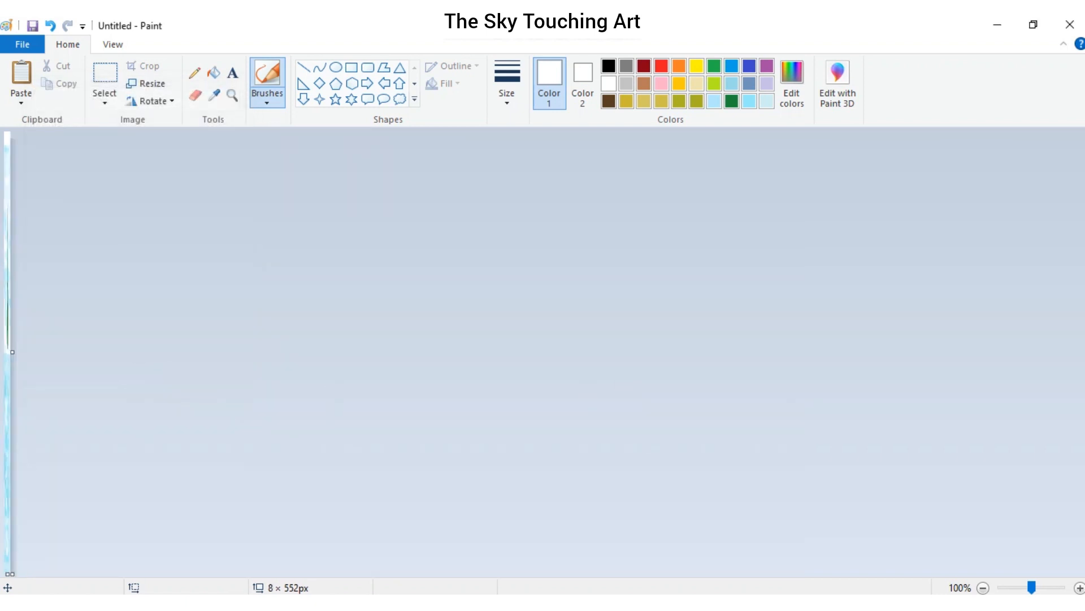
Step: Resize the picture to 987 × 552 pixels without maintaining the aspect ratio
click(141, 87)
click(171, 142)
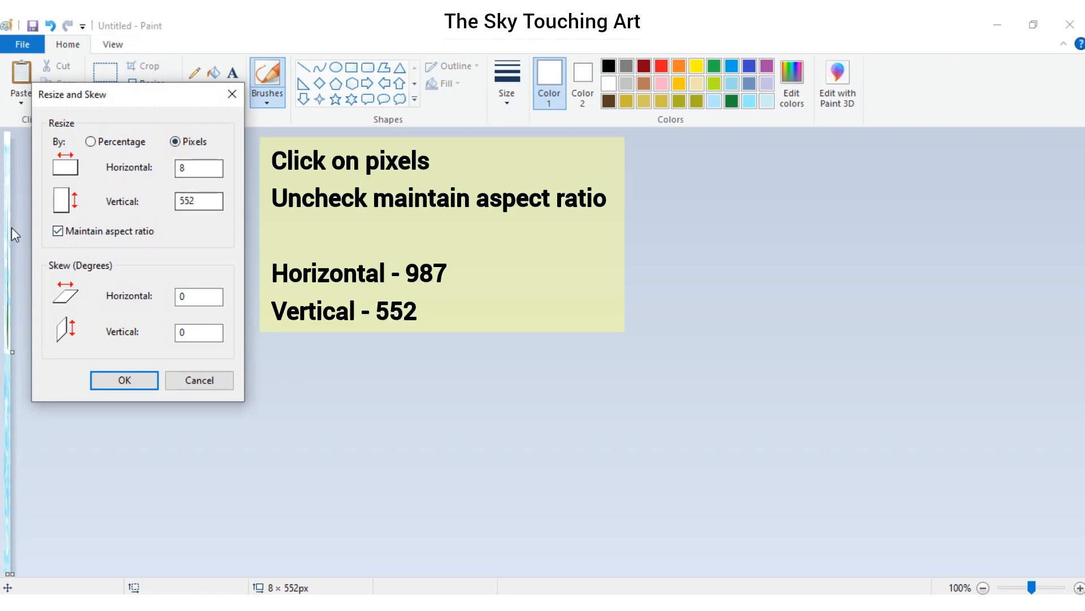
click(84, 231)
click(192, 168)
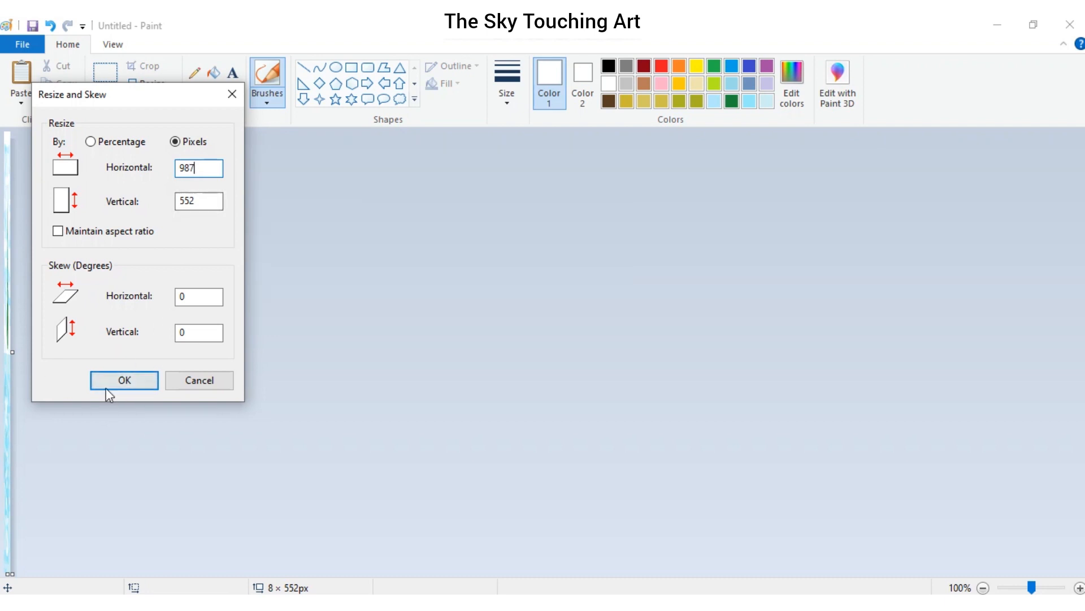
click(111, 388)
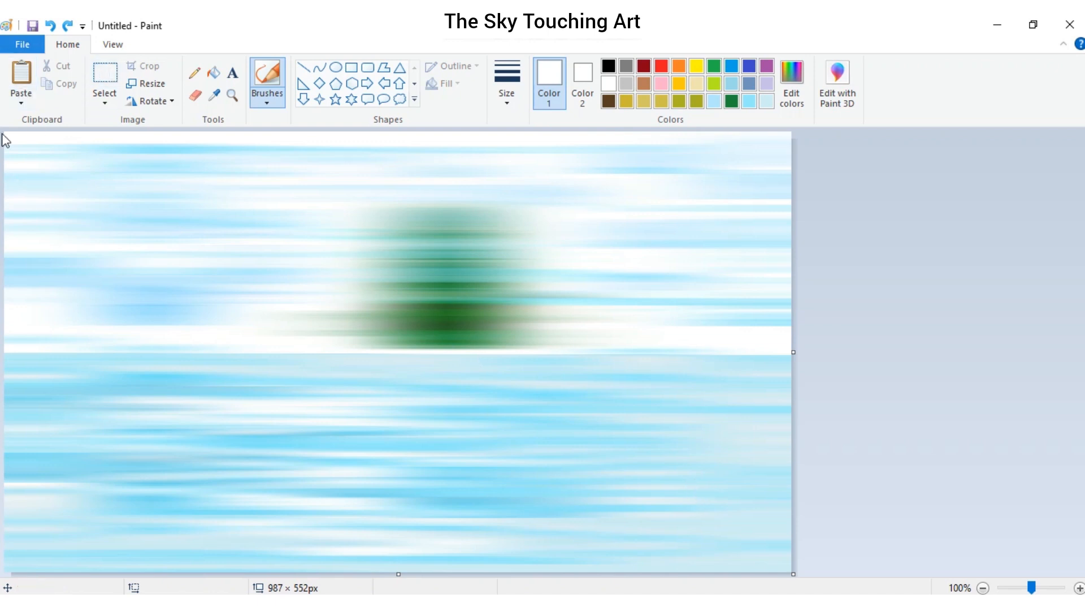
Step: Paste the cut house drawing with a transparent selection and place it over the streaked background, slightly up and to the right
click(24, 70)
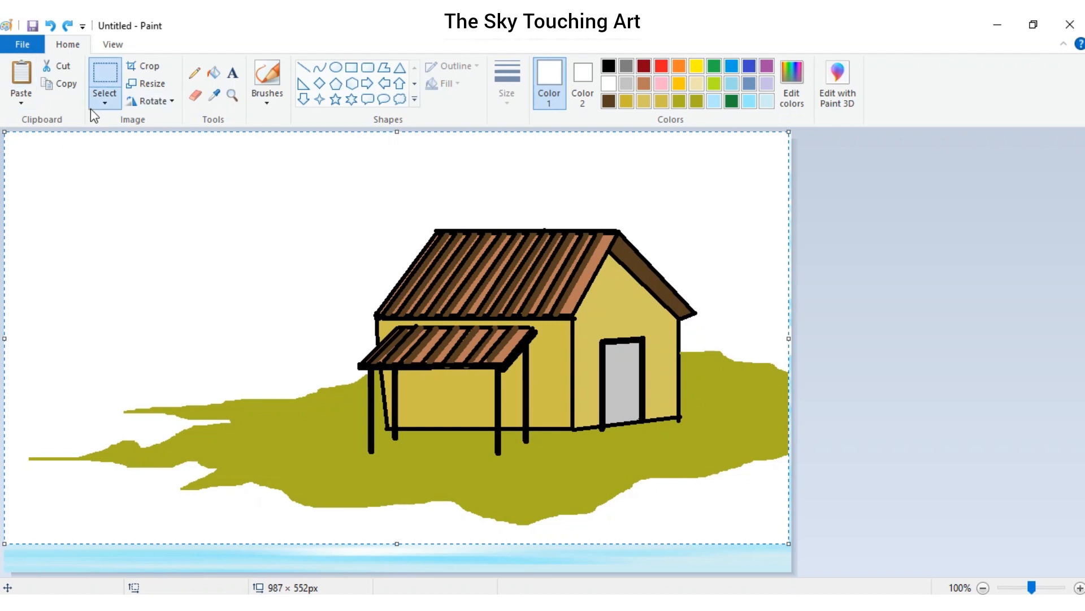
click(104, 99)
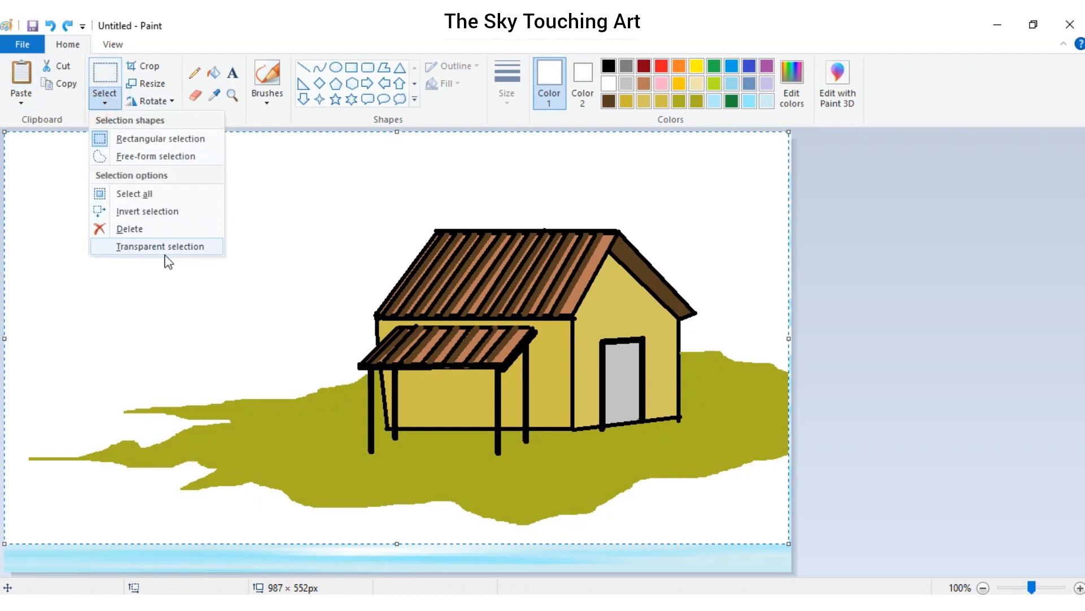
click(131, 247)
mouse_move(543, 435)
mouse_down()
mouse_move(548, 408)
mouse_move(561, 428)
mouse_up()
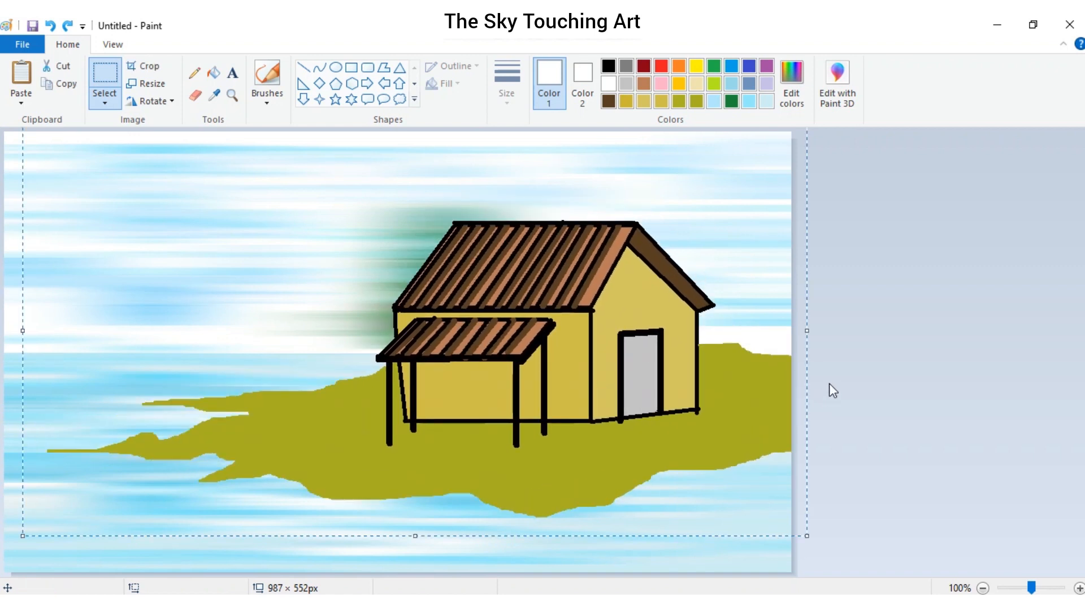
click(963, 301)
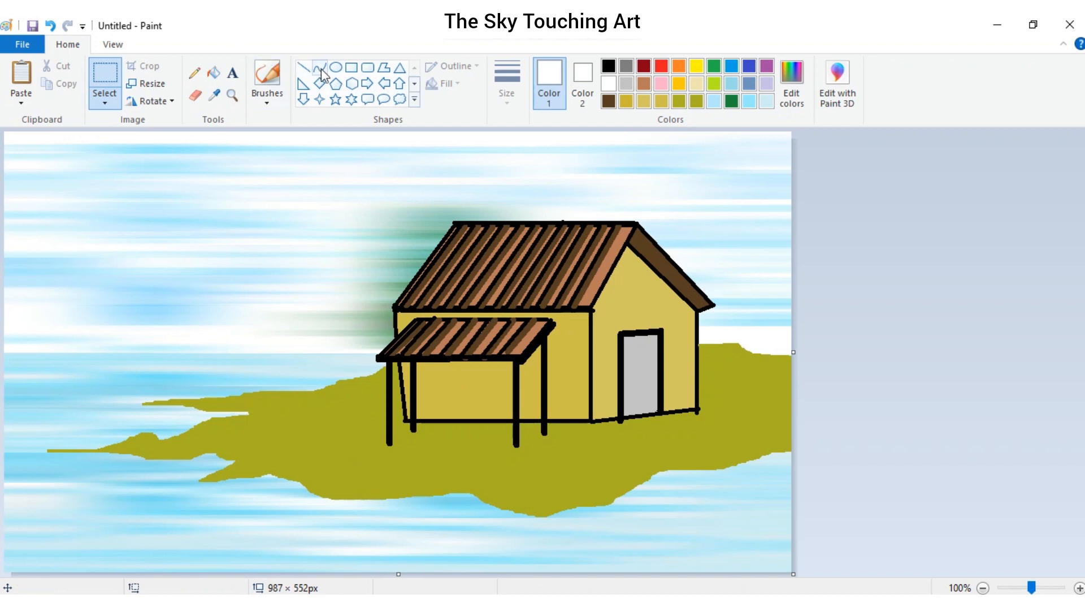
Step: Brush dark green patches across the olive ground around the house at the largest brush size
click(267, 76)
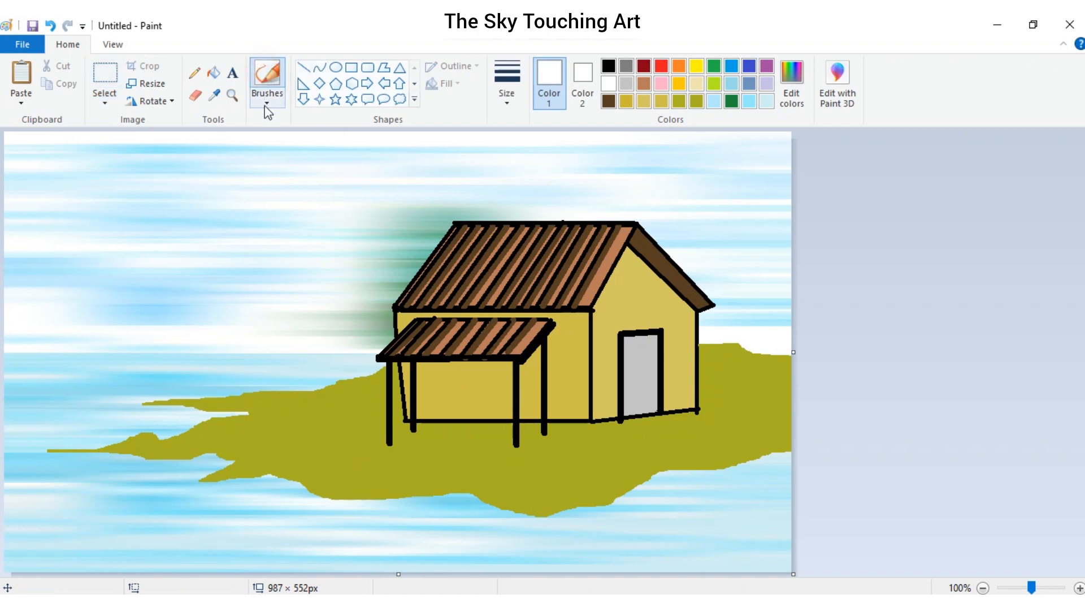
click(508, 105)
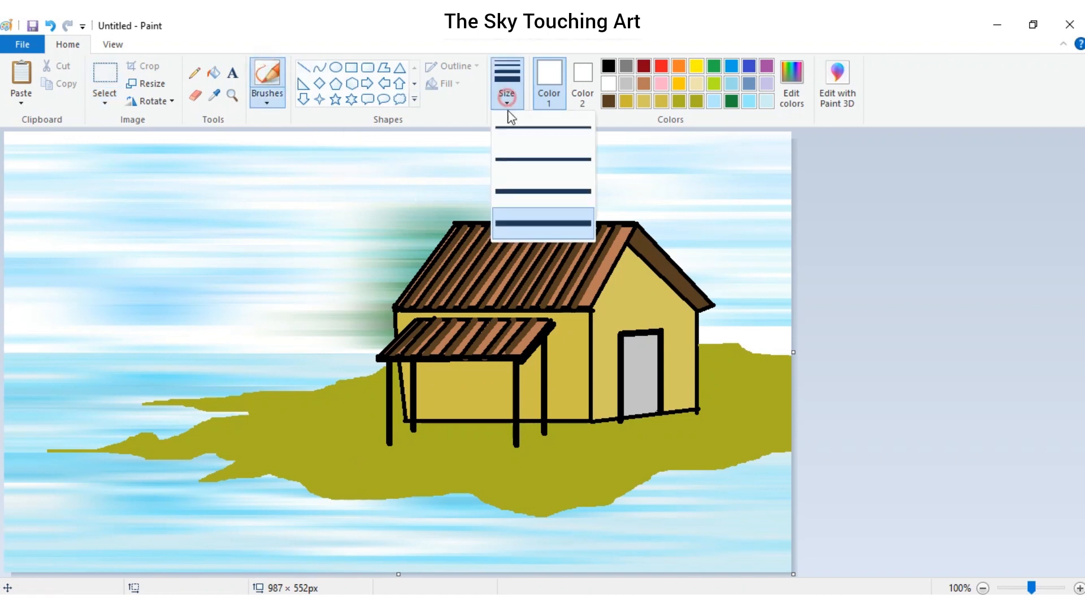
click(515, 222)
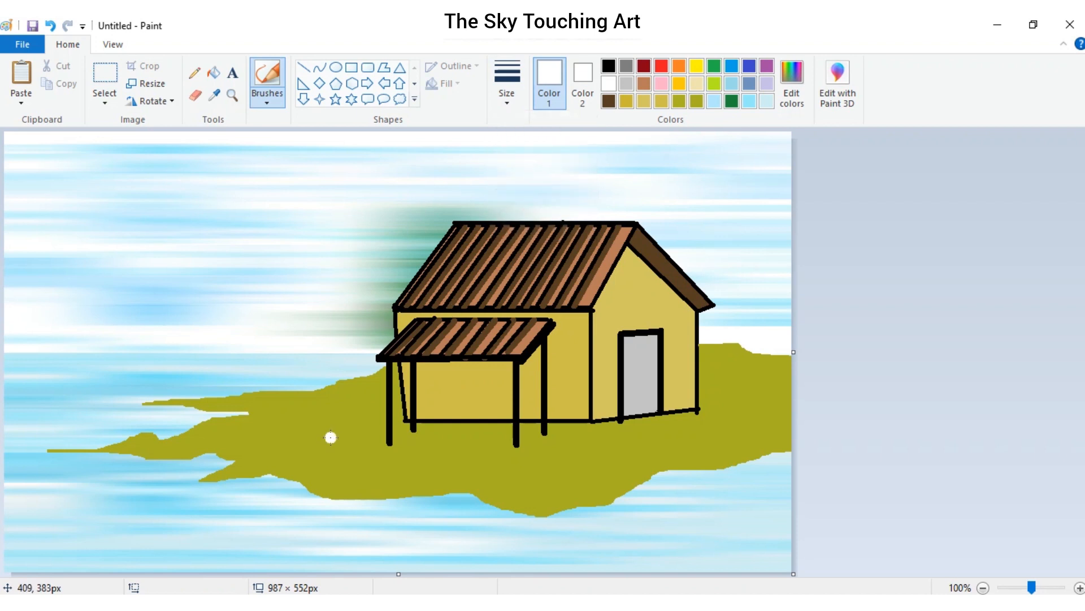
click(730, 101)
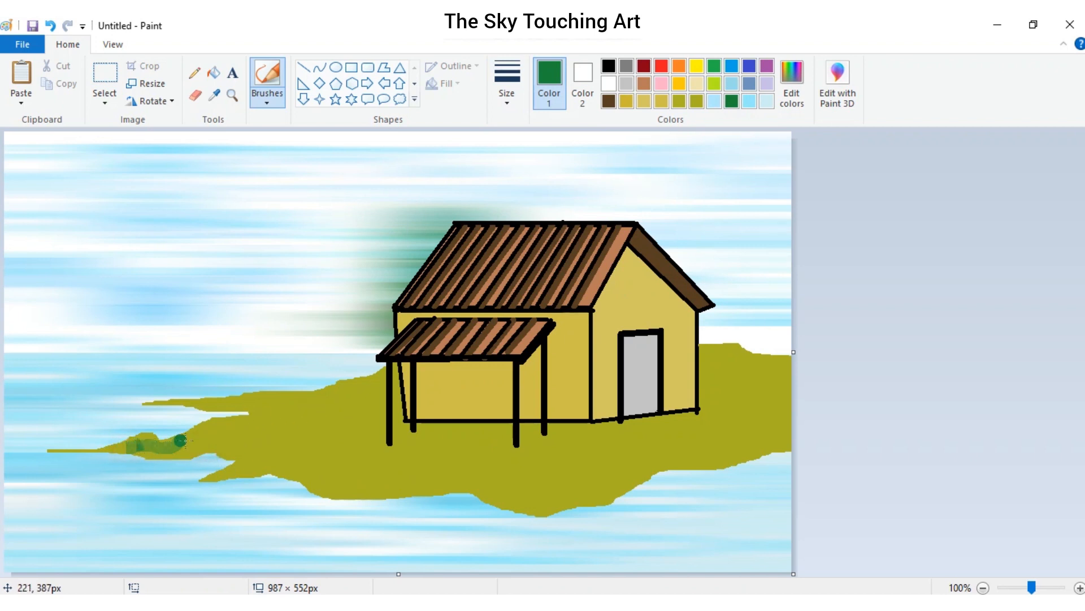
mouse_move(259, 420)
mouse_down()
mouse_move(227, 434)
mouse_move(306, 438)
mouse_move(261, 455)
mouse_move(385, 480)
mouse_up()
drag(688, 466, 460, 481)
drag(693, 346, 786, 396)
mouse_move(283, 403)
mouse_down()
mouse_move(430, 432)
mouse_move(413, 453)
mouse_move(480, 447)
mouse_up()
mouse_move(610, 432)
mouse_down()
mouse_move(703, 448)
mouse_move(688, 428)
mouse_move(665, 463)
mouse_move(373, 475)
mouse_up()
Step: Mix a custom grass green and brush it over the ground between and around the dark green patches
click(792, 91)
click(584, 252)
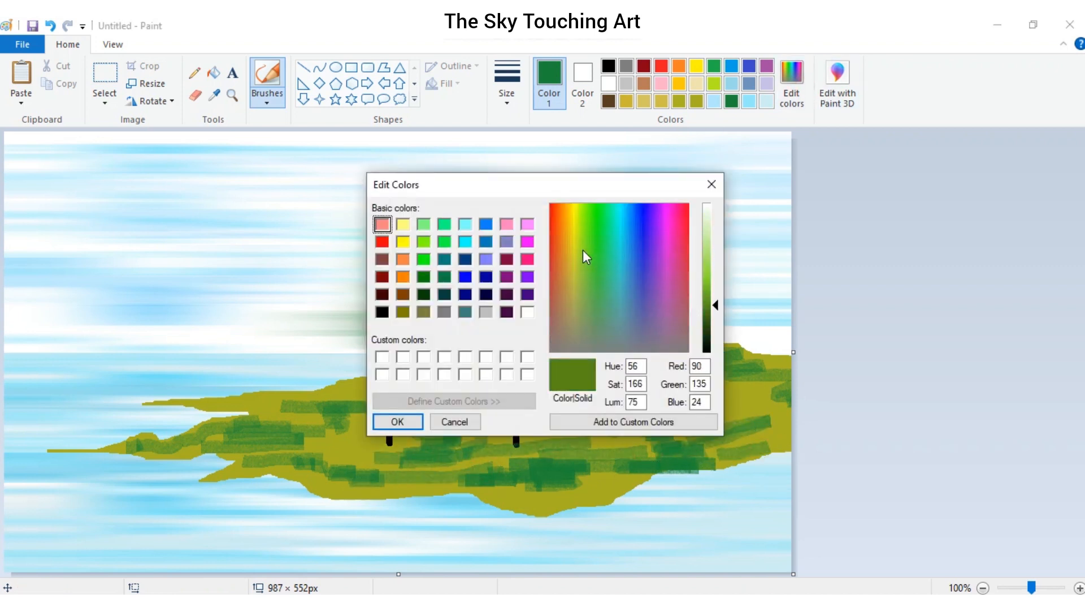
click(393, 422)
mouse_move(311, 444)
mouse_down()
mouse_move(342, 447)
mouse_move(339, 472)
mouse_move(442, 463)
mouse_up()
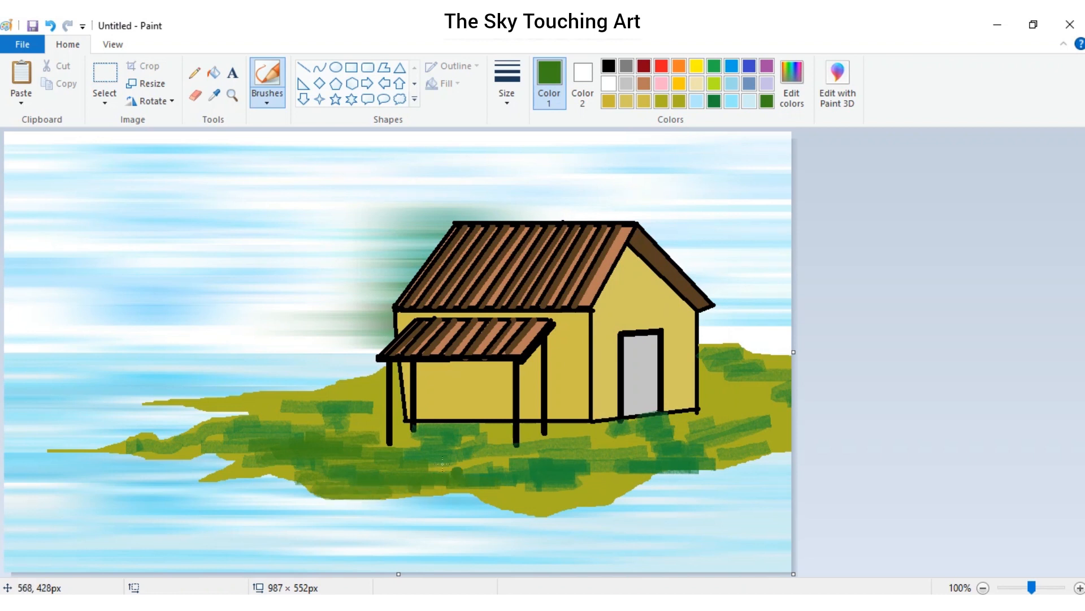
drag(338, 424, 366, 387)
mouse_move(482, 454)
mouse_down()
mouse_move(509, 457)
mouse_move(494, 489)
mouse_move(585, 495)
mouse_move(566, 428)
mouse_move(687, 442)
mouse_move(744, 375)
mouse_move(743, 394)
mouse_move(763, 424)
mouse_up()
Step: Brush lime highlights on the ground below the door, behind the house on the right, and around the porch
click(714, 83)
mouse_move(634, 426)
mouse_down()
mouse_move(657, 424)
mouse_move(636, 442)
mouse_move(652, 455)
mouse_move(698, 458)
mouse_up()
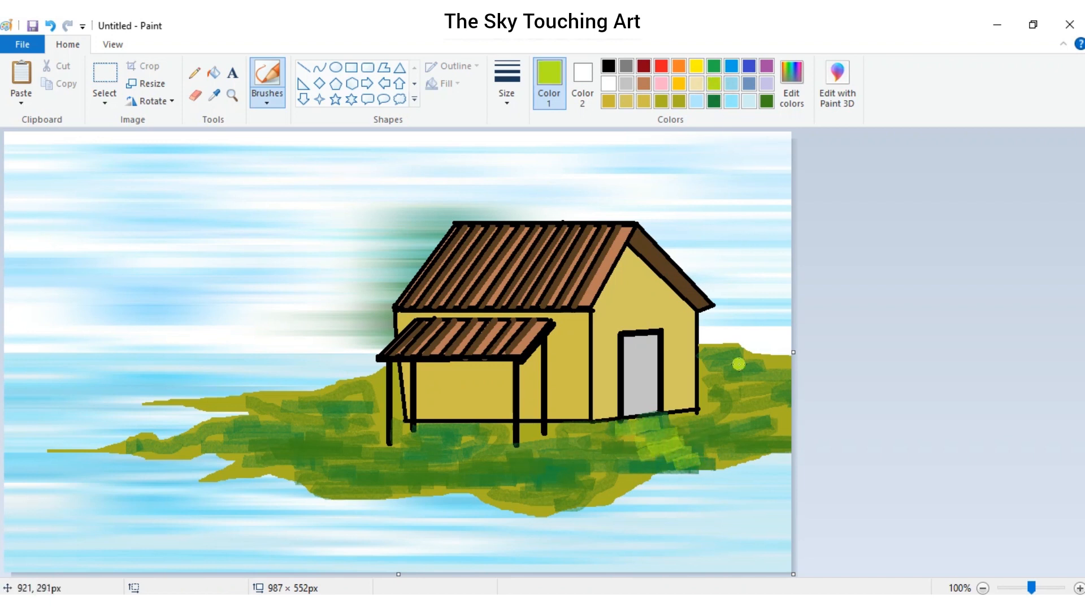
mouse_move(739, 363)
mouse_down()
mouse_move(776, 367)
mouse_move(705, 375)
mouse_move(780, 365)
mouse_up()
mouse_move(366, 386)
mouse_down()
mouse_move(308, 400)
mouse_move(337, 400)
mouse_move(319, 419)
mouse_move(181, 437)
mouse_move(260, 469)
mouse_move(358, 472)
mouse_move(468, 439)
mouse_up()
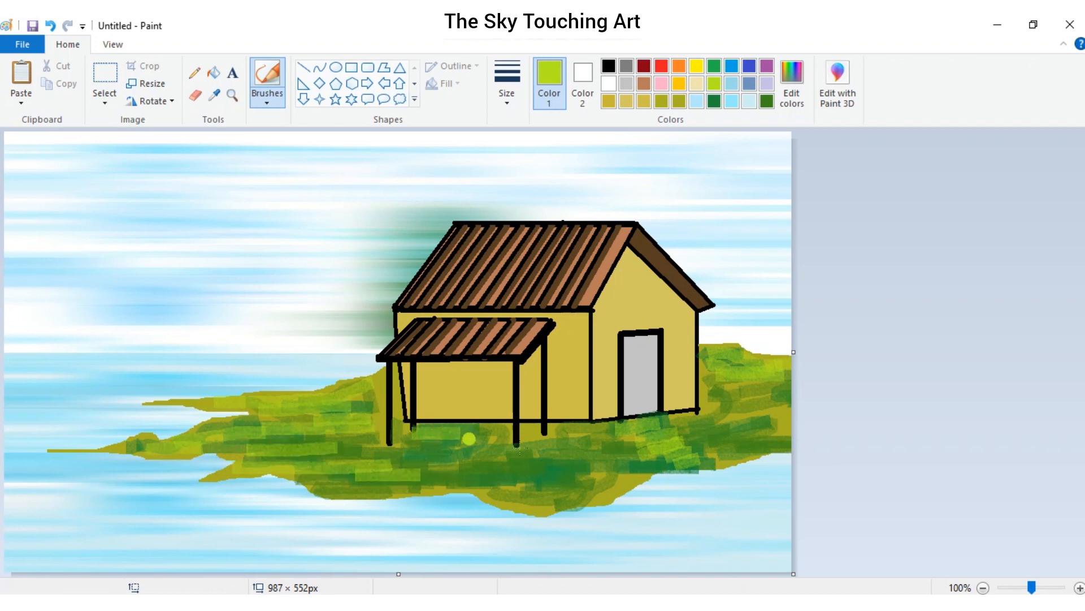
Step: Airbrush lime speckles over the ground at the largest size, and add dark green speckles among them
click(267, 97)
click(361, 135)
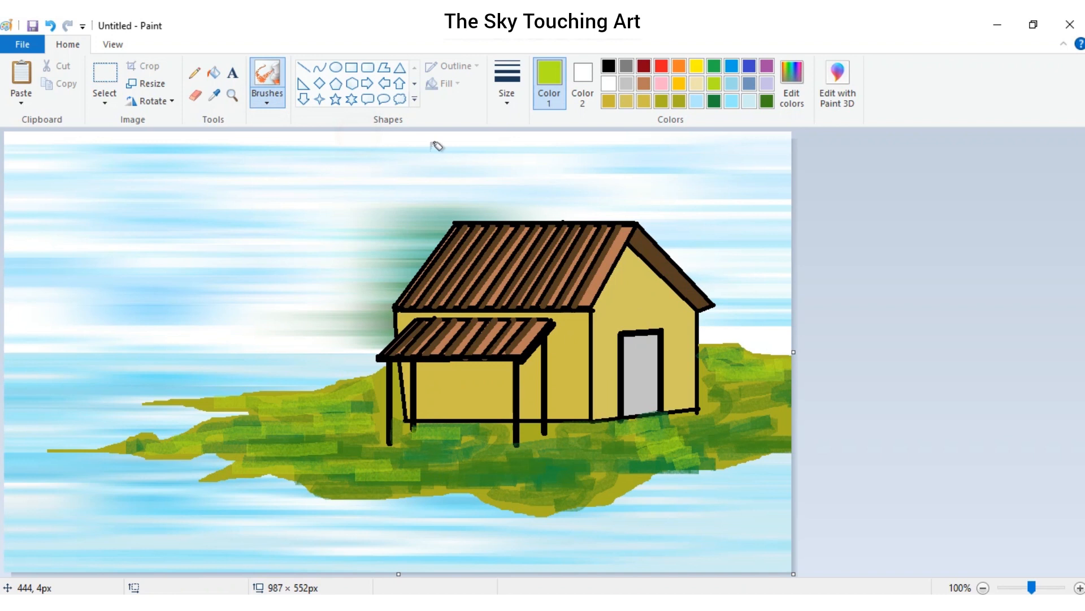
click(507, 85)
click(526, 219)
drag(340, 445, 249, 450)
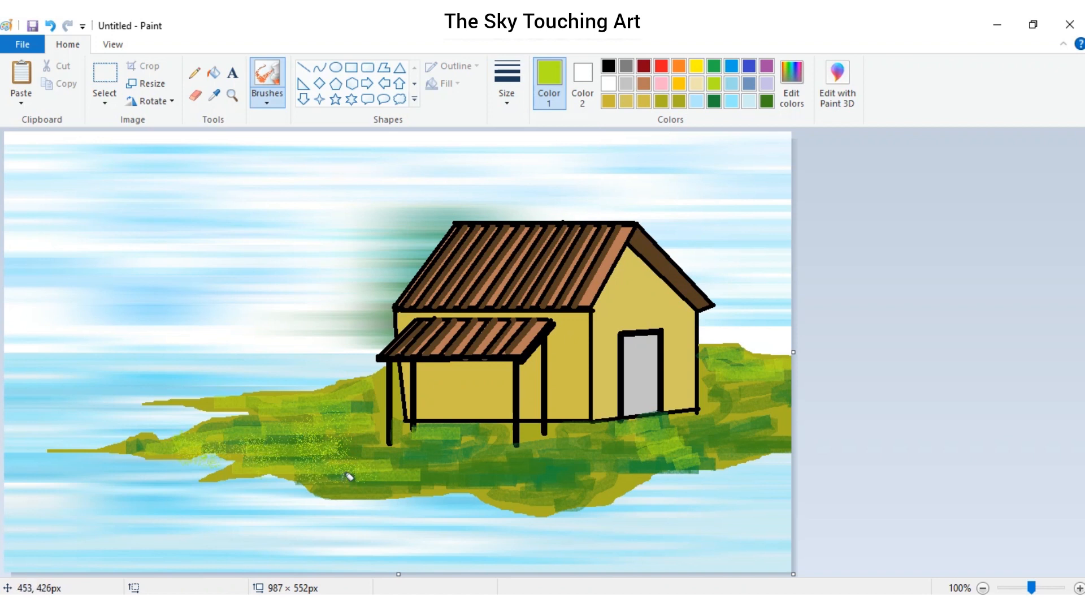
mouse_move(350, 476)
mouse_down()
mouse_move(455, 433)
mouse_move(438, 451)
mouse_move(383, 453)
mouse_move(367, 477)
mouse_move(475, 435)
mouse_move(498, 461)
mouse_move(588, 447)
mouse_up()
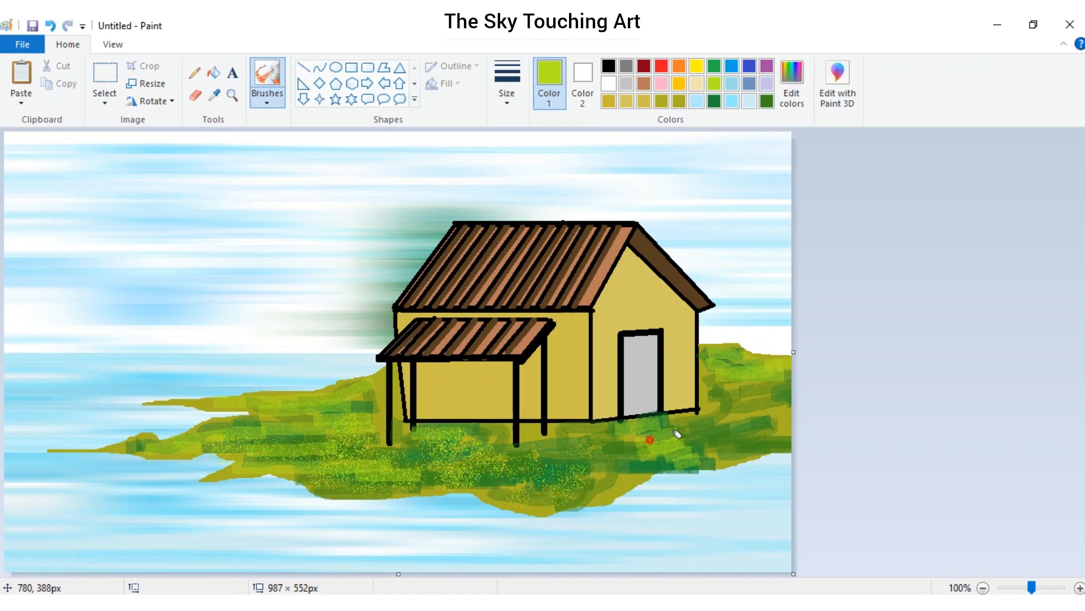
click(714, 102)
mouse_move(720, 371)
mouse_down()
mouse_move(775, 390)
mouse_move(554, 443)
mouse_move(635, 460)
mouse_move(305, 395)
mouse_move(261, 433)
mouse_up()
Step: Airbrush a denser layer of lime speckles across the ground and shade it with dark green speckles
click(715, 66)
click(714, 83)
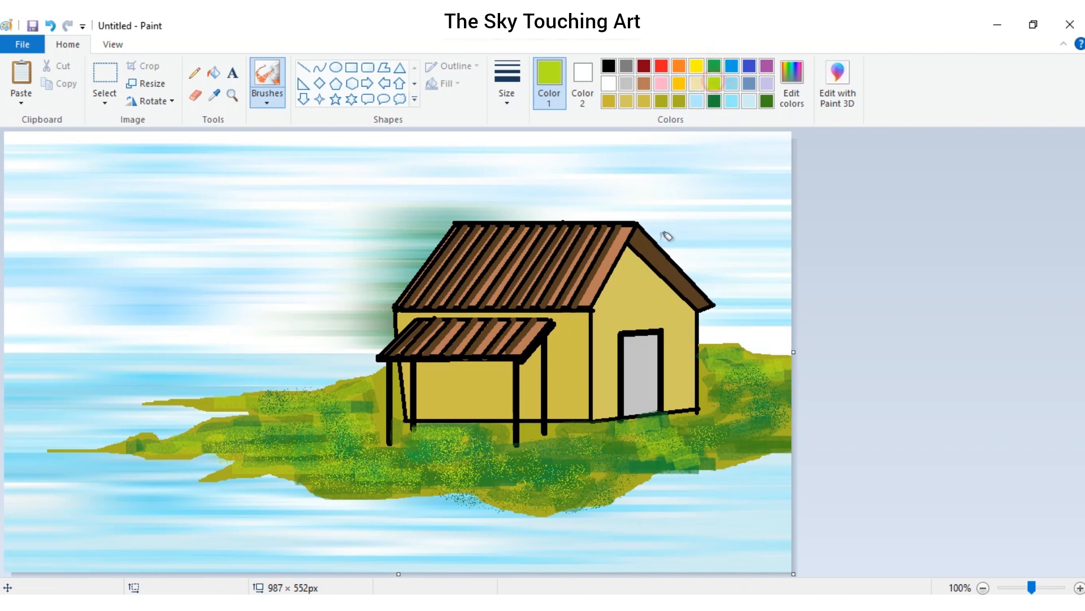
mouse_move(483, 455)
mouse_down()
mouse_move(503, 438)
mouse_move(571, 453)
mouse_move(641, 437)
mouse_move(579, 488)
mouse_move(311, 451)
mouse_move(261, 429)
mouse_move(304, 417)
mouse_move(302, 442)
mouse_move(368, 450)
mouse_move(357, 454)
mouse_move(361, 471)
mouse_move(413, 457)
mouse_move(285, 426)
mouse_move(282, 414)
mouse_move(307, 407)
mouse_move(358, 432)
mouse_move(266, 407)
mouse_move(296, 432)
mouse_move(422, 465)
mouse_move(513, 441)
mouse_move(531, 448)
mouse_move(545, 431)
mouse_move(523, 465)
mouse_move(588, 453)
mouse_move(687, 434)
mouse_move(720, 413)
mouse_move(723, 370)
mouse_move(744, 379)
mouse_move(737, 396)
mouse_move(752, 383)
mouse_move(755, 401)
mouse_move(785, 358)
mouse_move(724, 339)
mouse_move(749, 356)
mouse_move(768, 424)
mouse_up()
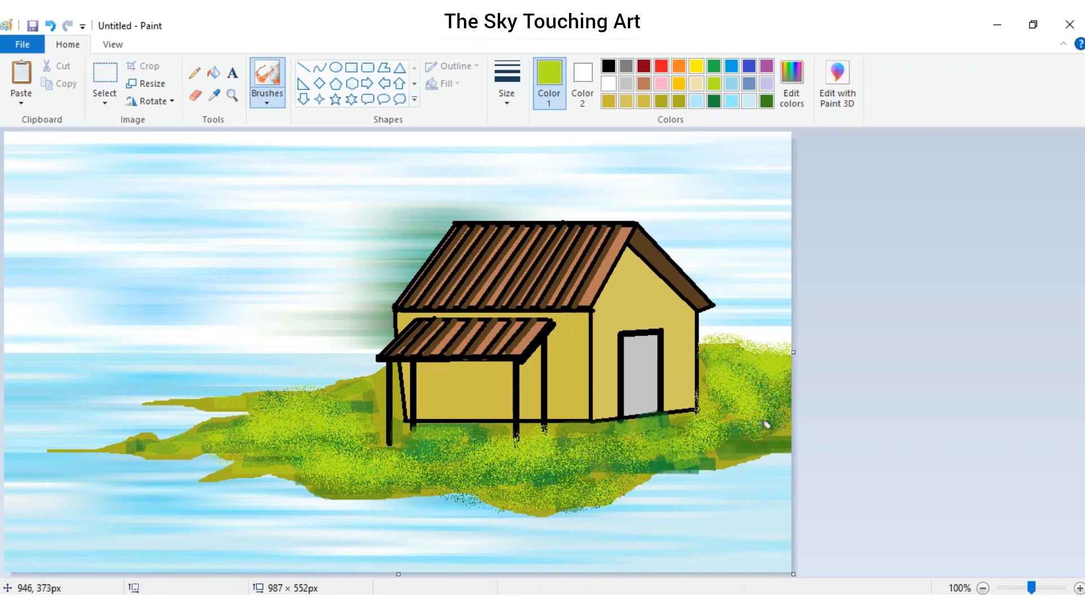
click(714, 100)
mouse_move(726, 370)
mouse_down()
mouse_move(762, 382)
mouse_move(719, 403)
mouse_move(740, 408)
mouse_move(710, 440)
mouse_move(454, 473)
mouse_move(336, 517)
mouse_move(338, 477)
mouse_move(364, 479)
mouse_move(292, 441)
mouse_move(358, 437)
mouse_move(257, 420)
mouse_move(433, 438)
mouse_move(374, 420)
mouse_up()
Step: Paint dark green grass tufts beside the house and around the porch posts with the oil brush at its smallest size
click(267, 96)
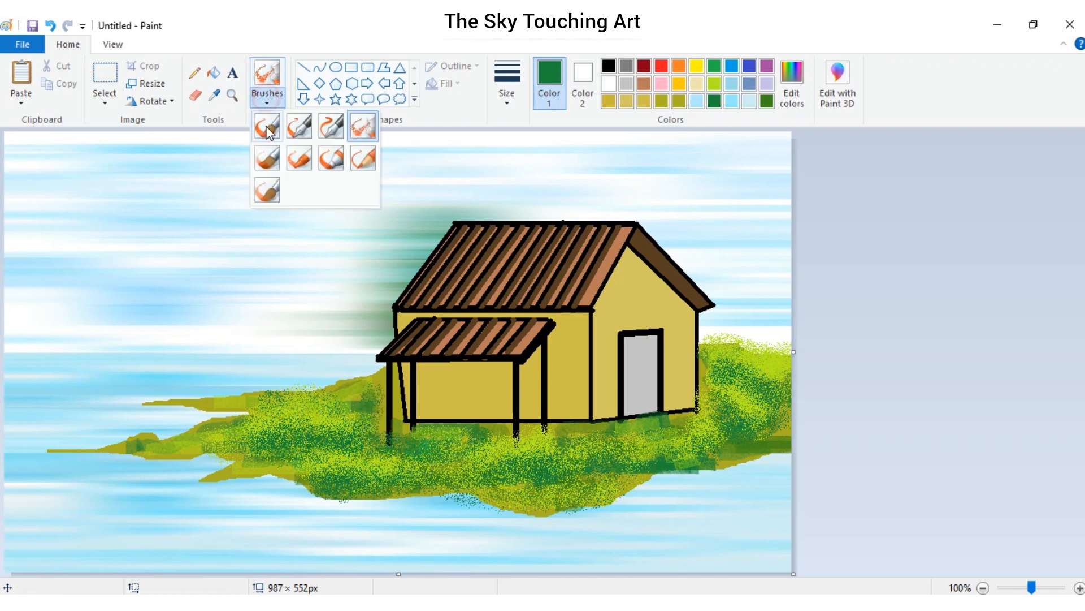
click(269, 163)
click(507, 85)
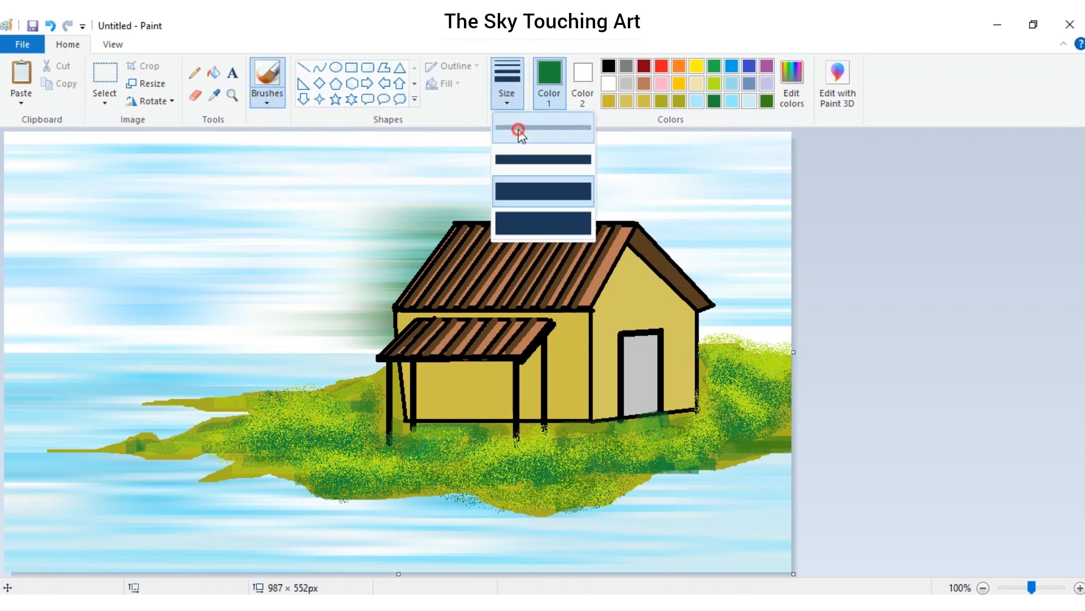
click(516, 136)
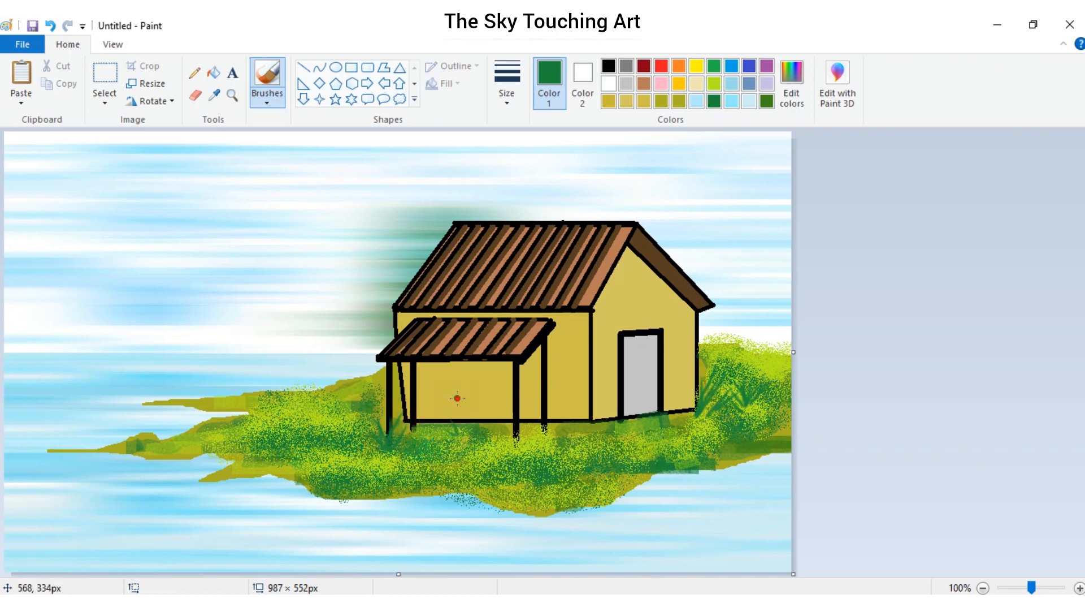
drag(459, 434, 447, 401)
drag(430, 427, 429, 414)
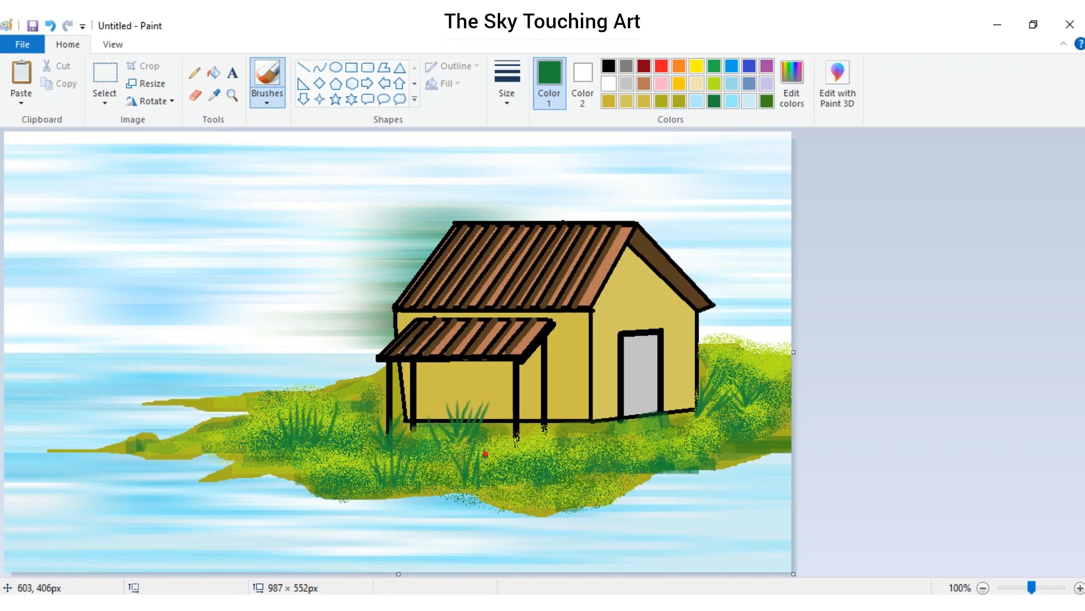
Step: Paint more dark green blades along the lower shore and the left tips of land, with tall grass left of the porch
drag(569, 508, 587, 468)
drag(546, 501, 556, 471)
drag(593, 504, 604, 470)
drag(609, 502, 621, 473)
drag(623, 488, 636, 471)
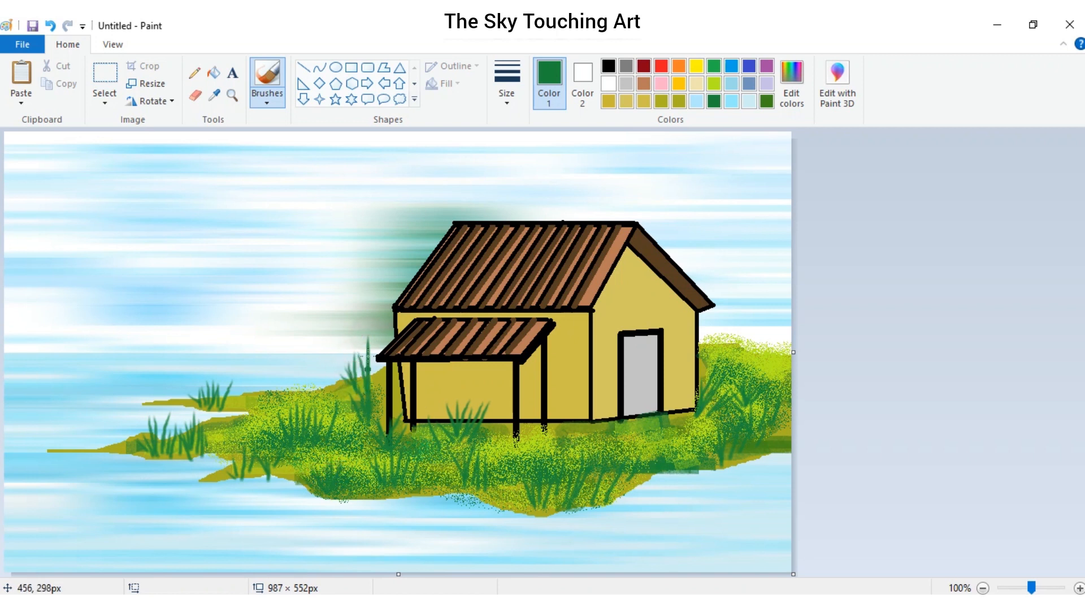
mouse_move(324, 322)
mouse_down()
mouse_move(373, 391)
mouse_move(328, 407)
mouse_move(346, 399)
mouse_up()
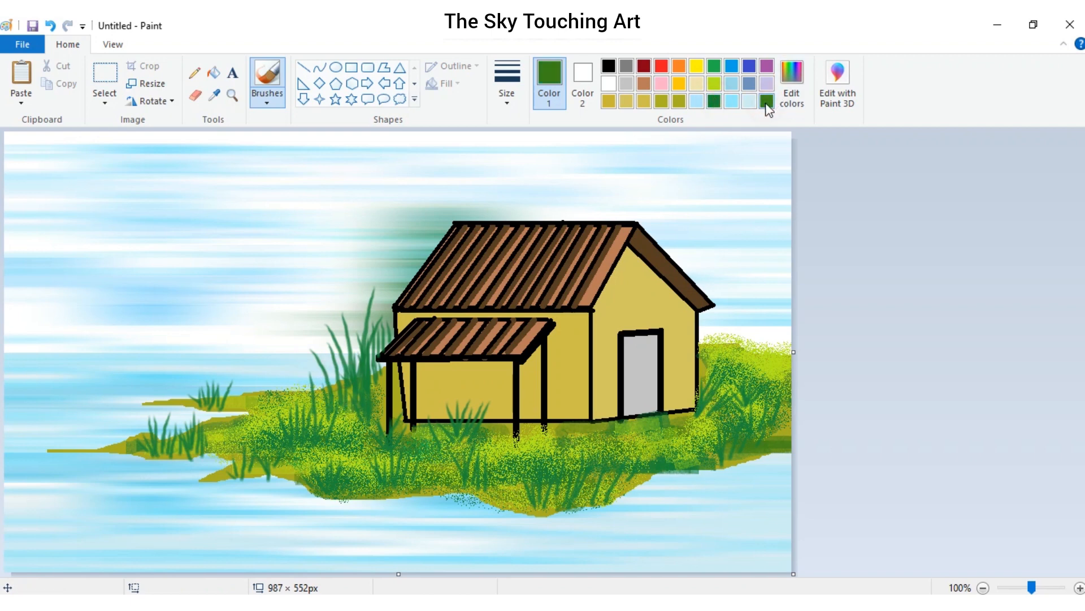
Step: Add lime blades right of the house and yellow-green ones (Red 158, Green 203, Blue 22) among the left tufts
click(714, 66)
click(714, 83)
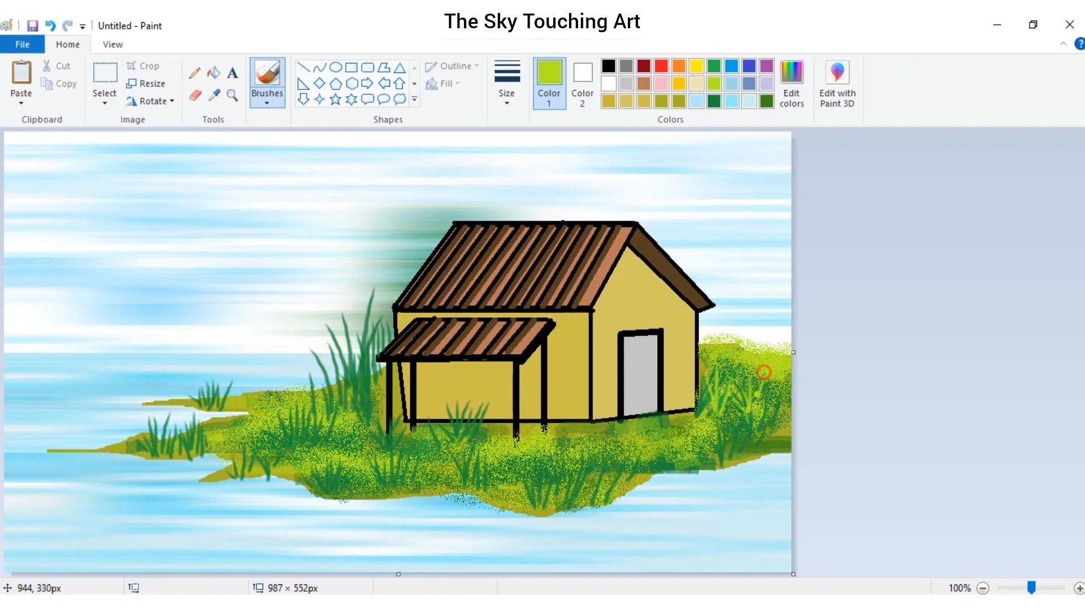
click(791, 84)
click(706, 284)
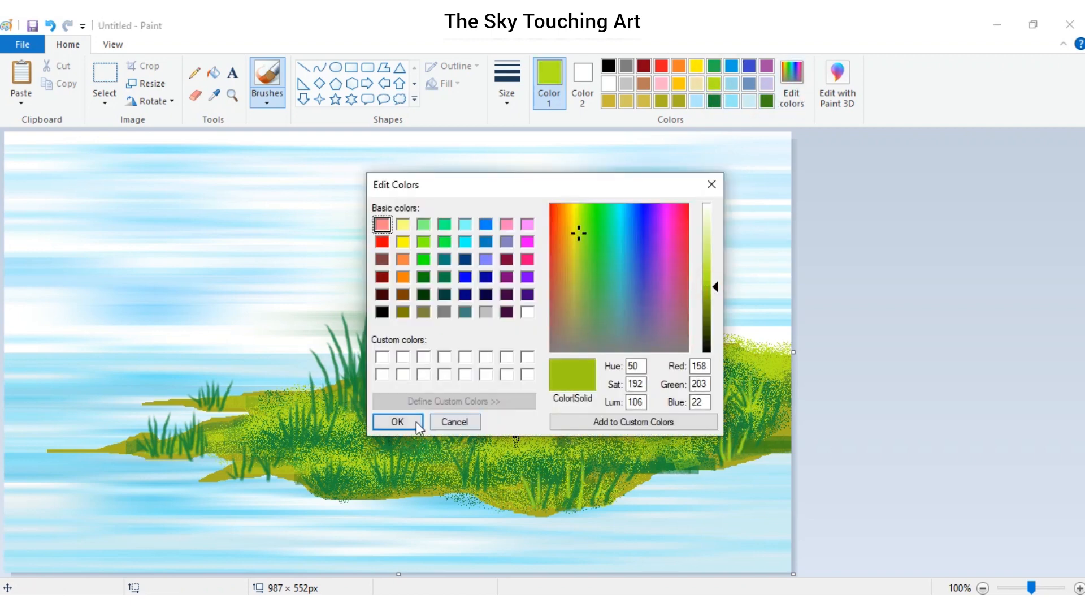
click(415, 421)
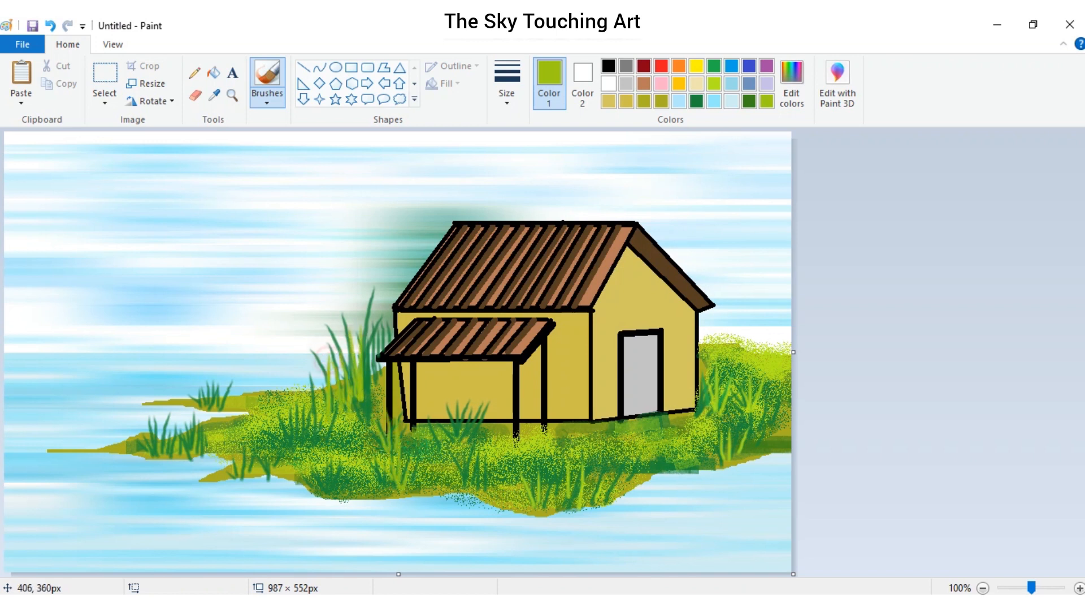
drag(225, 398, 237, 369)
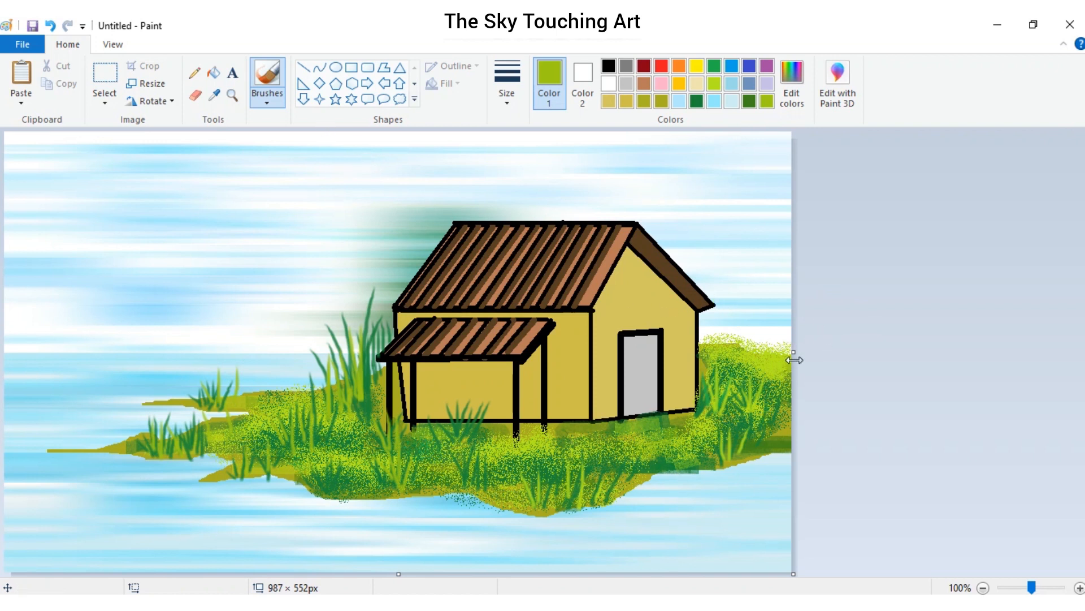
Step: Widen the canvas to 1347 × 552 px and draw a thin horizontal line about 242 px long in the blank area
drag(794, 351, 1078, 361)
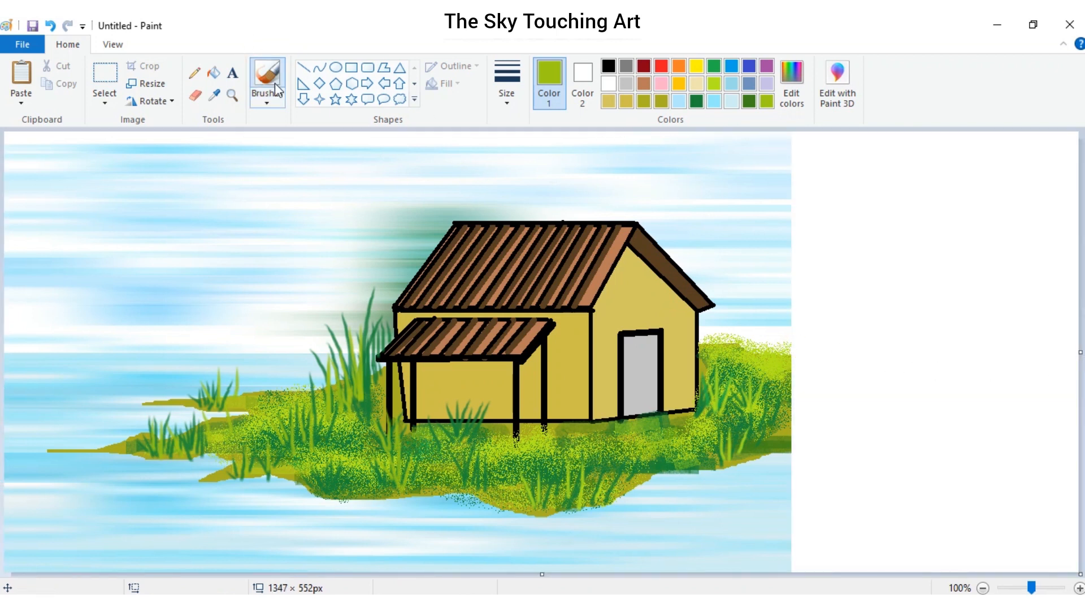
click(303, 67)
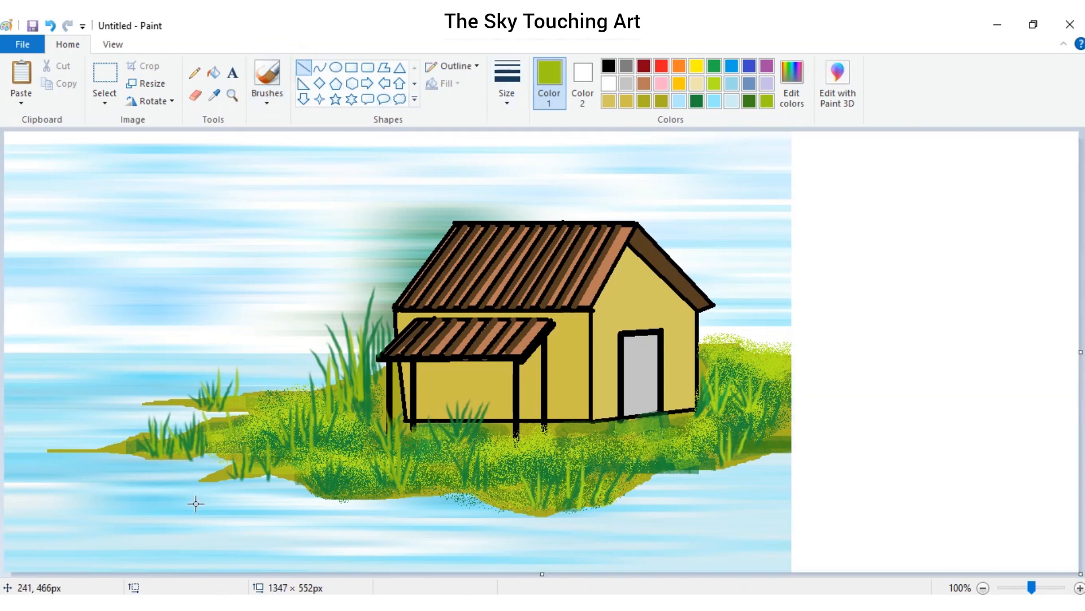
click(507, 85)
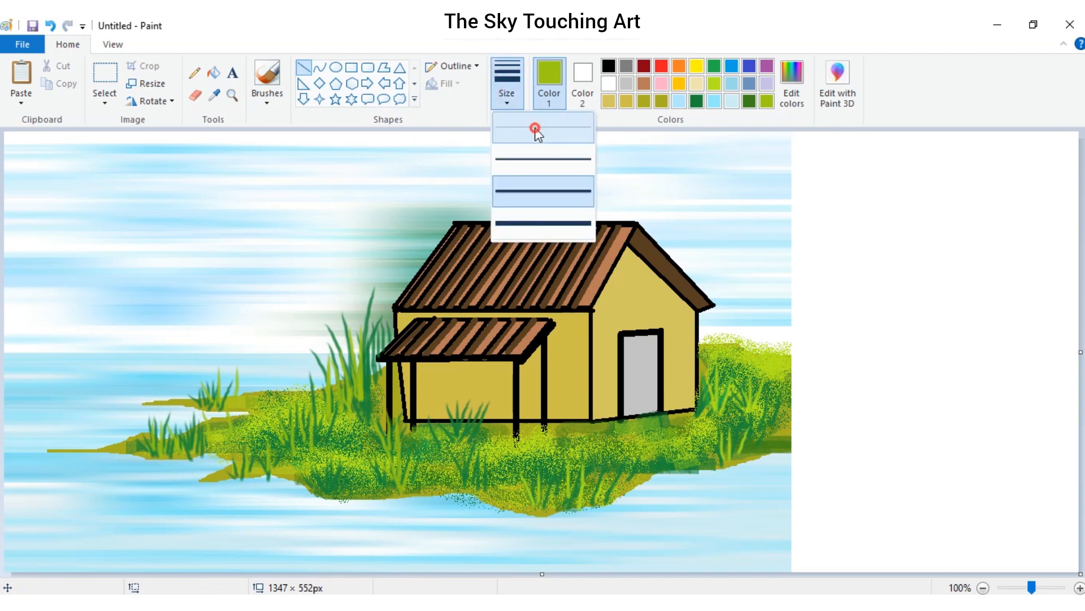
click(539, 148)
drag(106, 493, 299, 500)
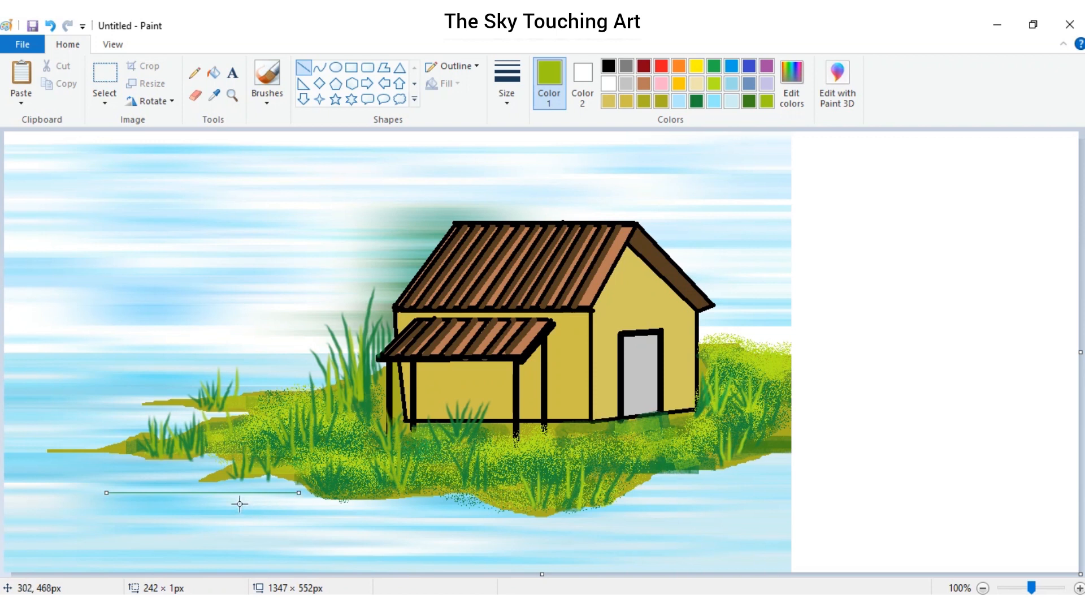
drag(226, 495, 953, 250)
click(928, 289)
Step: Draw four more thin horizontal lines, staggered one below another, beneath the first line in the blank area
drag(833, 254, 1007, 255)
click(971, 302)
drag(883, 259, 1040, 259)
click(1015, 306)
drag(844, 265, 1017, 265)
click(1011, 303)
drag(807, 272, 996, 272)
click(981, 330)
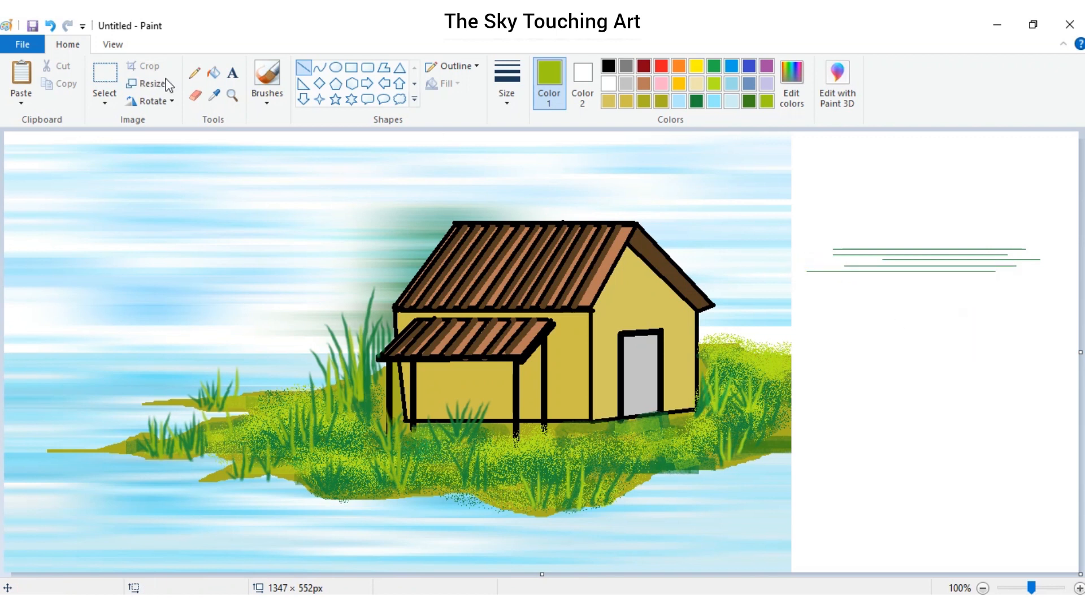
Step: Move the five thin lines, selected as a 331 × 74 px area, onto the water below the left shore and copy them
click(105, 85)
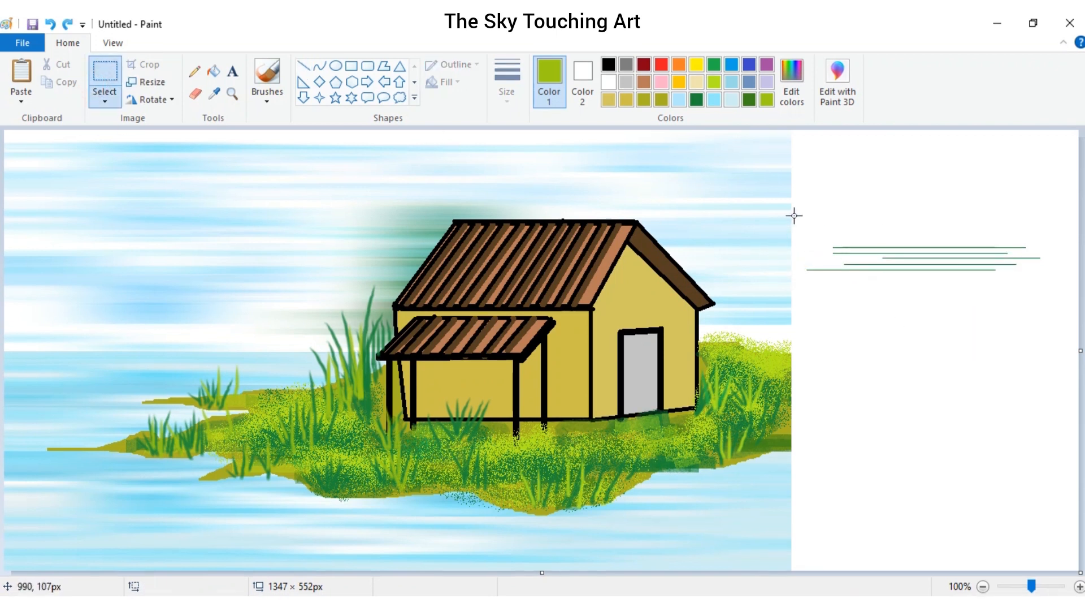
drag(802, 221, 1066, 281)
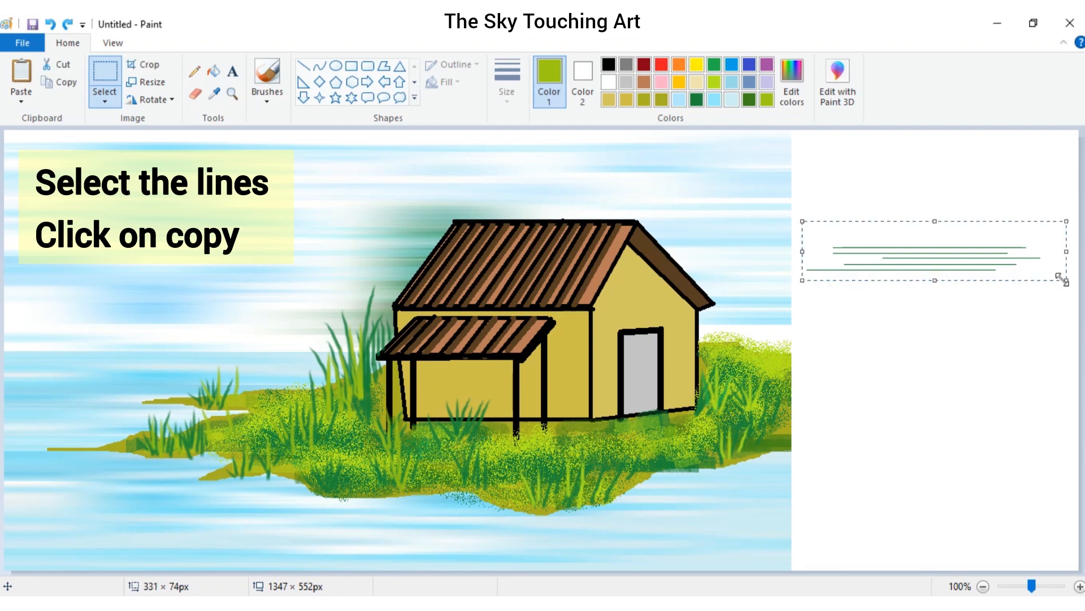
drag(956, 256, 221, 496)
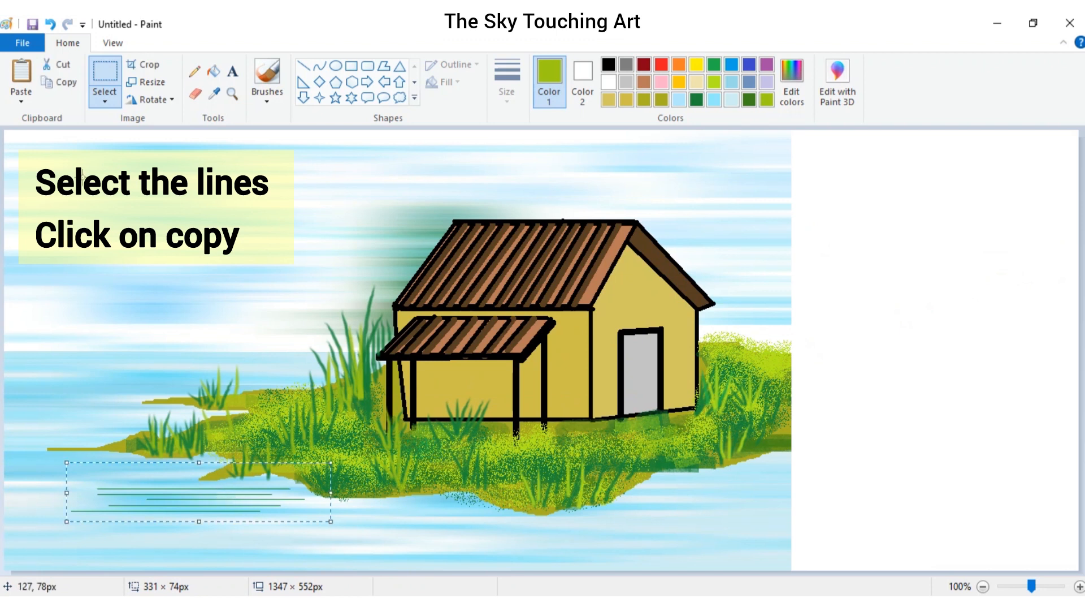
click(62, 82)
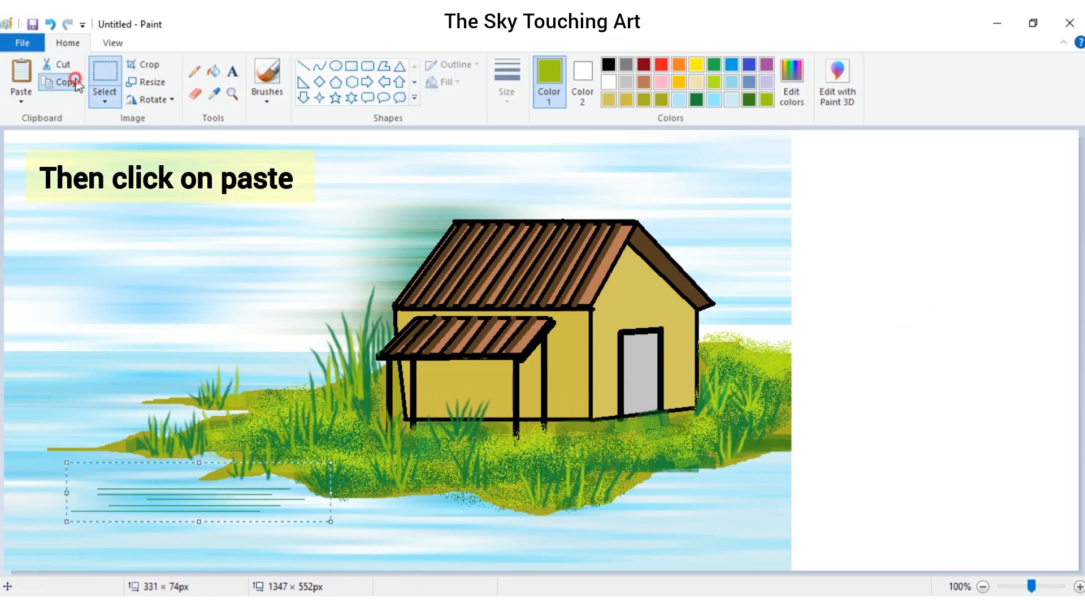
Step: Paste two copies of the ripple lines and place them in turn farther right along the water below the lower shore
click(12, 82)
drag(63, 165, 301, 511)
click(21, 79)
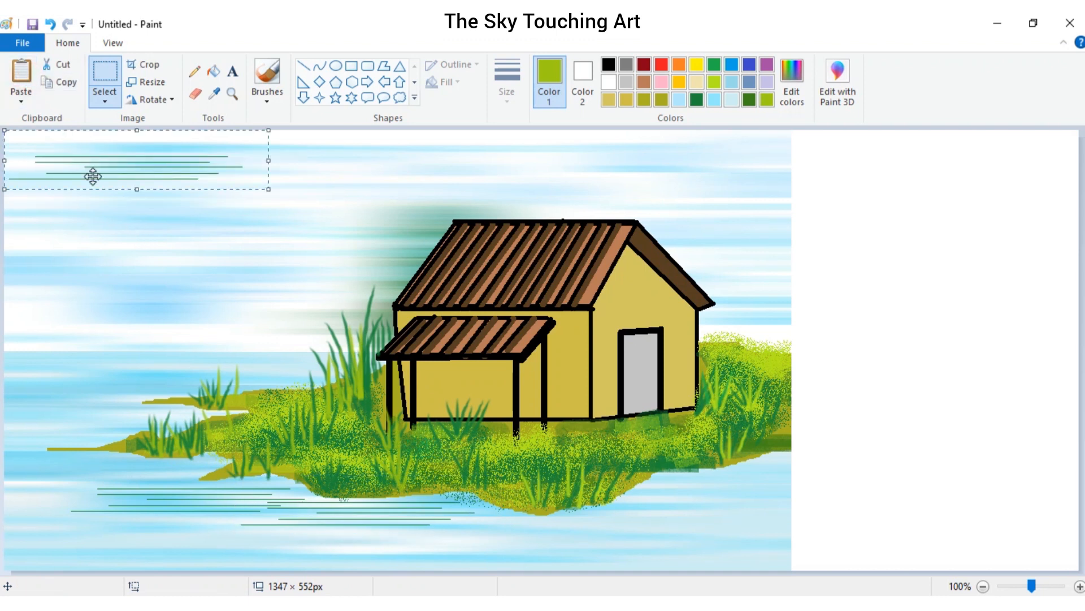
drag(93, 174, 501, 530)
Step: Paste several overlapping copies of the ripple lines below the land's right shore, extending past the picture's right edge
click(20, 76)
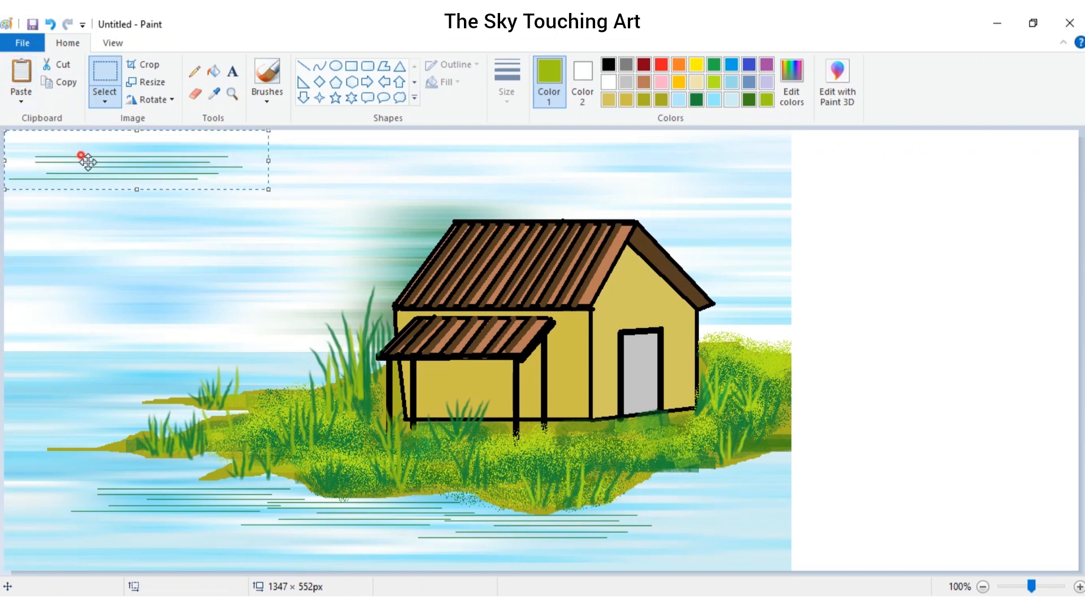
drag(84, 159, 833, 467)
click(20, 76)
click(20, 77)
click(21, 76)
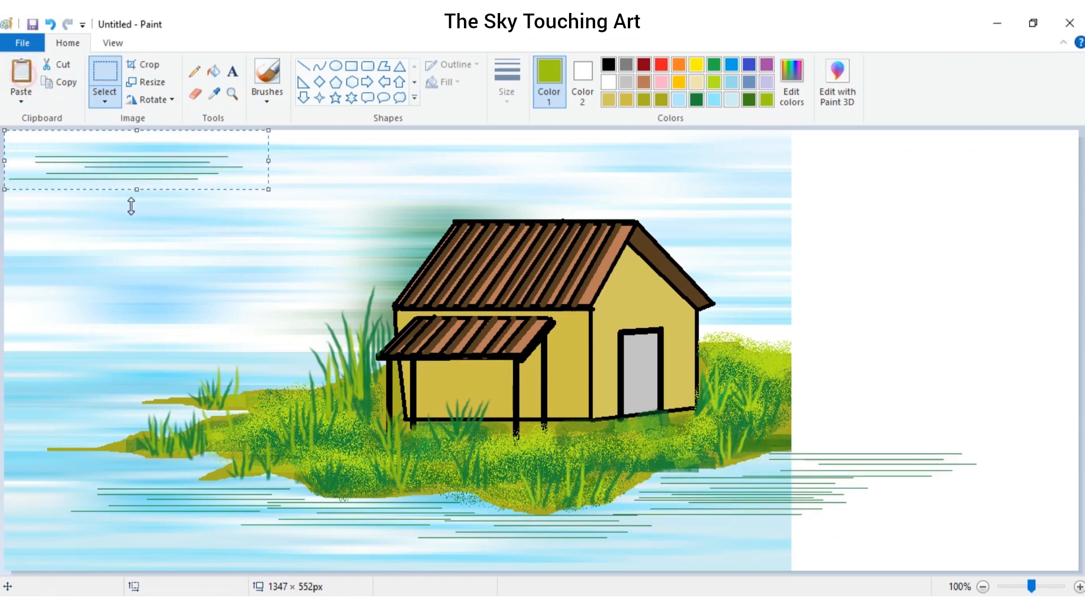
drag(139, 166, 824, 466)
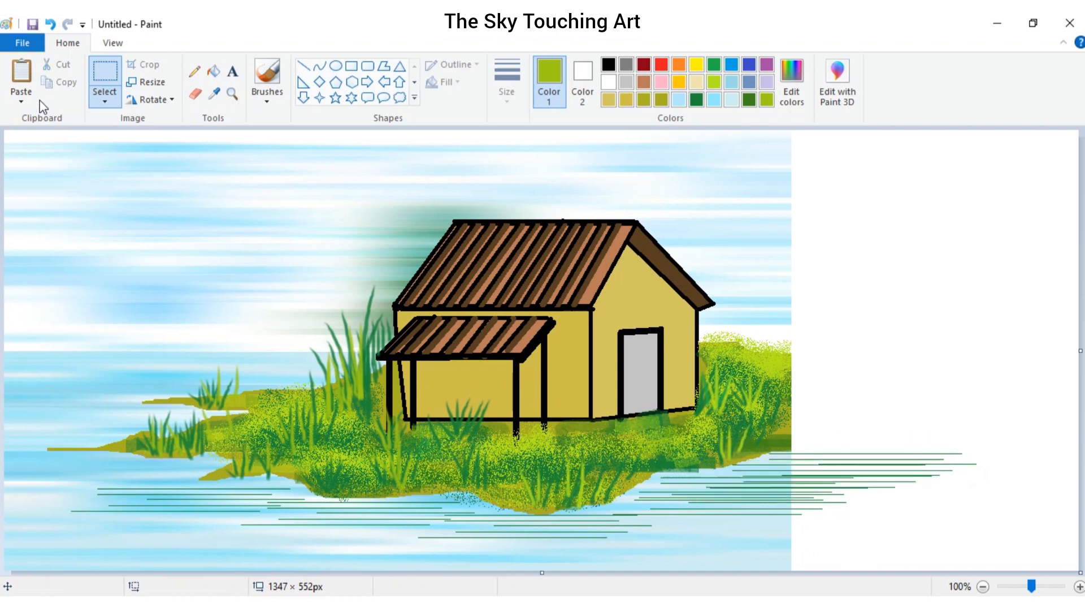
click(21, 76)
drag(82, 164, 706, 472)
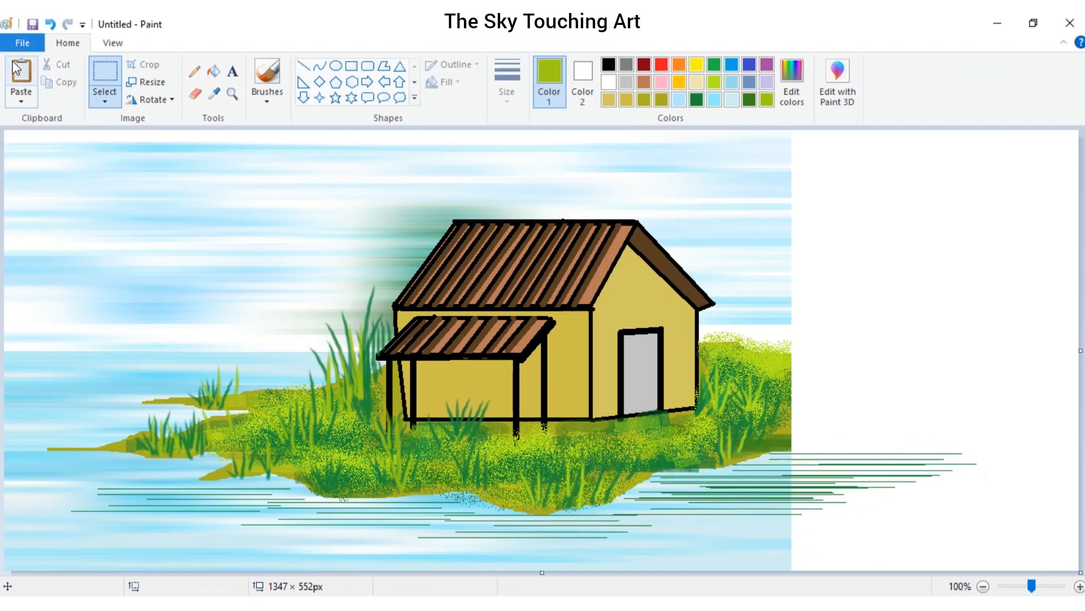
Step: Paste four more copies of the ripple lines across the left water, from below the shore up to the upper tip of land
click(21, 77)
drag(90, 167, 167, 507)
click(21, 77)
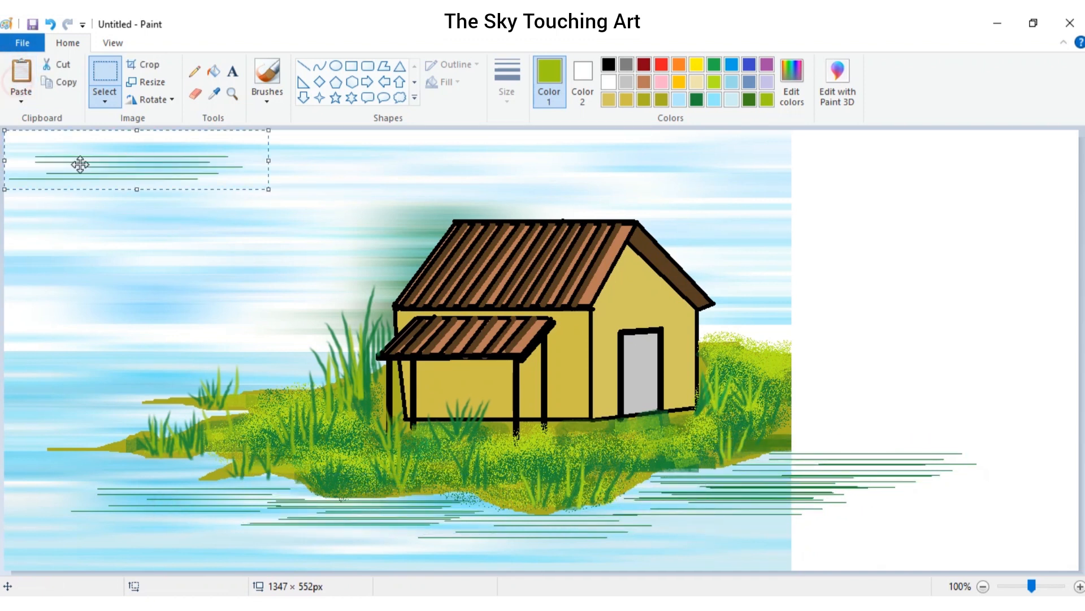
drag(80, 164, 138, 487)
click(21, 77)
drag(80, 165, 66, 475)
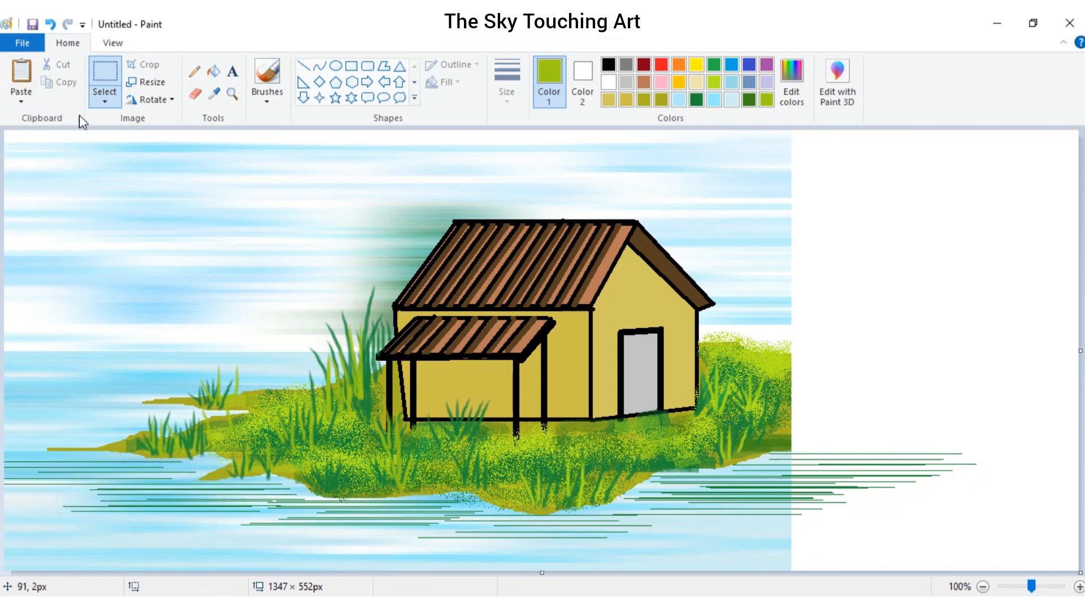
click(21, 77)
drag(121, 157, 62, 407)
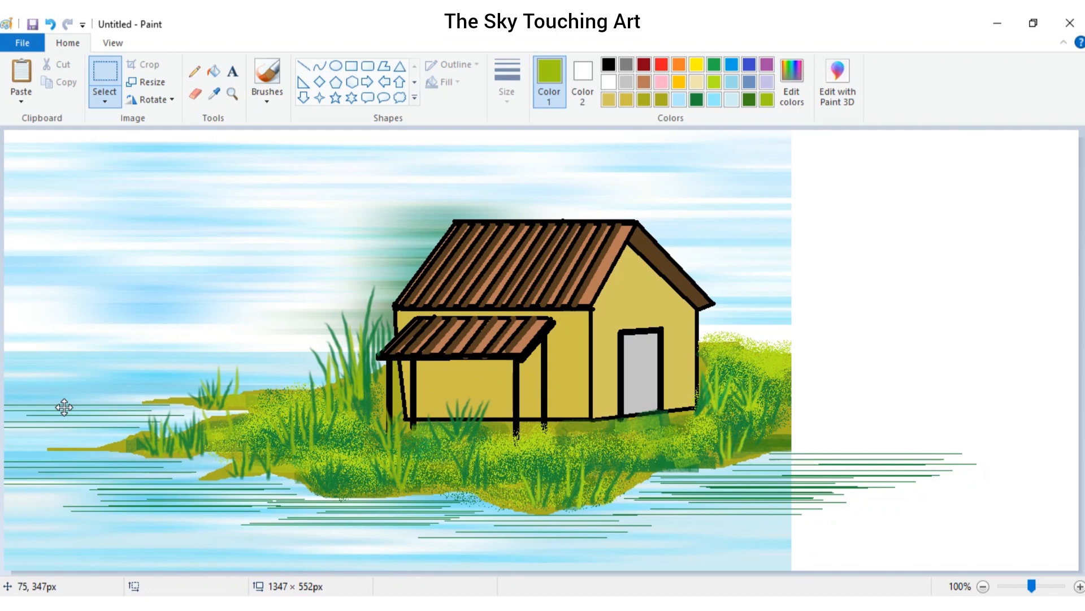
Step: Draw short thin horizontal ripple lines with the Line tool around the left tips of land, including one about 119 px long
click(303, 65)
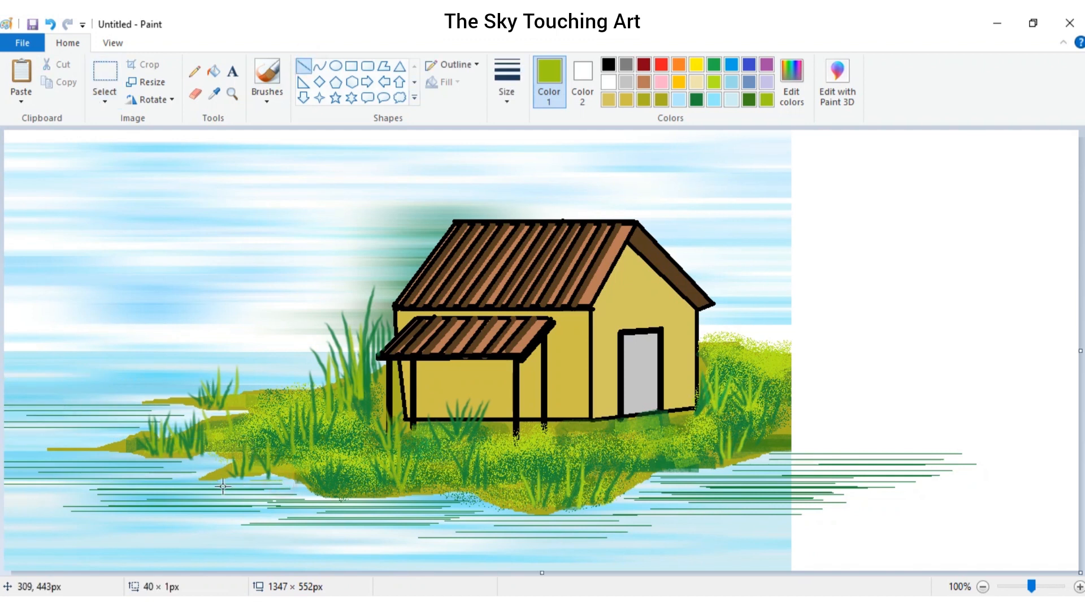
click(246, 431)
drag(222, 486, 96, 463)
click(212, 404)
mouse_move(211, 468)
mouse_down()
mouse_move(127, 468)
mouse_move(15, 436)
mouse_up()
click(198, 424)
click(56, 444)
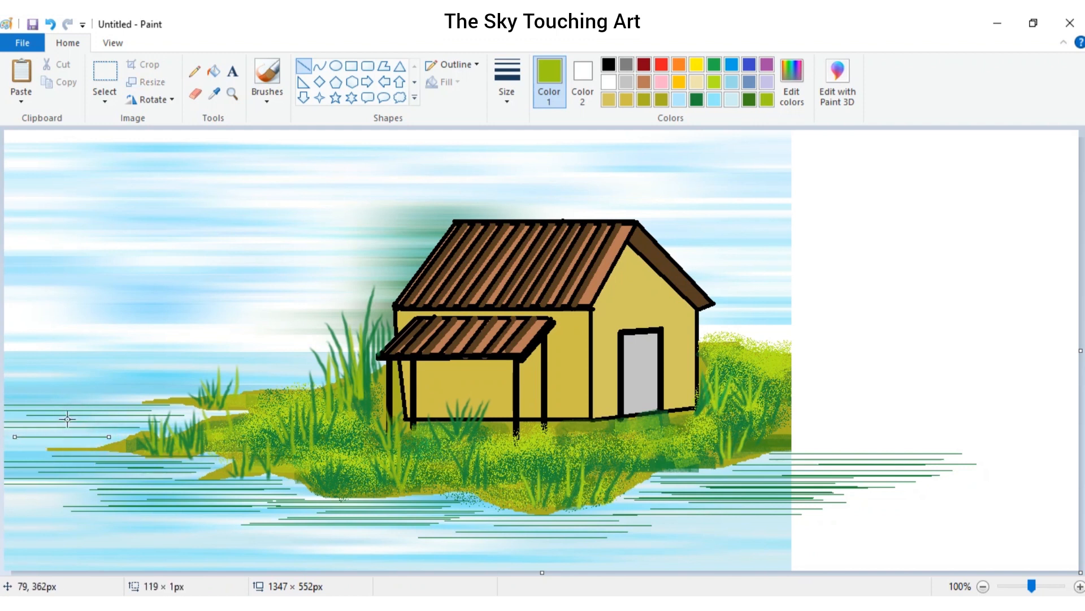
click(66, 419)
Step: Draw longer yellow-green and dark green horizontal ripple lines, up to about 277 px, across the lower left water
mouse_move(292, 528)
mouse_down()
mouse_move(439, 530)
mouse_move(487, 544)
mouse_up()
drag(241, 532, 450, 531)
mouse_move(238, 545)
mouse_down()
mouse_move(460, 545)
mouse_move(228, 539)
mouse_move(447, 539)
mouse_up()
click(170, 521)
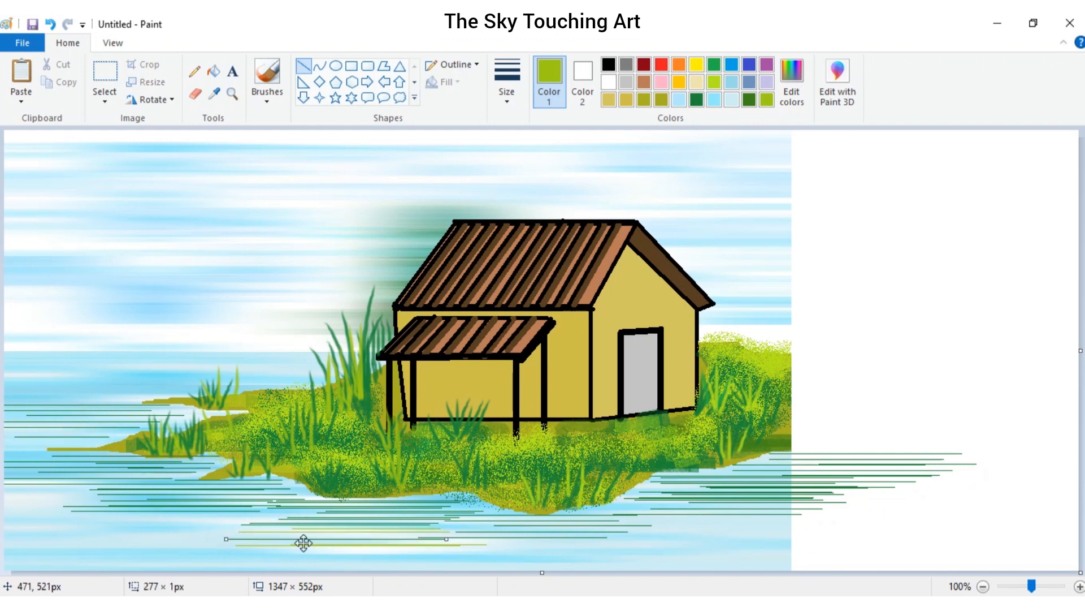
click(165, 536)
drag(126, 513, 278, 513)
click(206, 547)
drag(95, 526, 274, 526)
click(206, 562)
drag(58, 541, 276, 541)
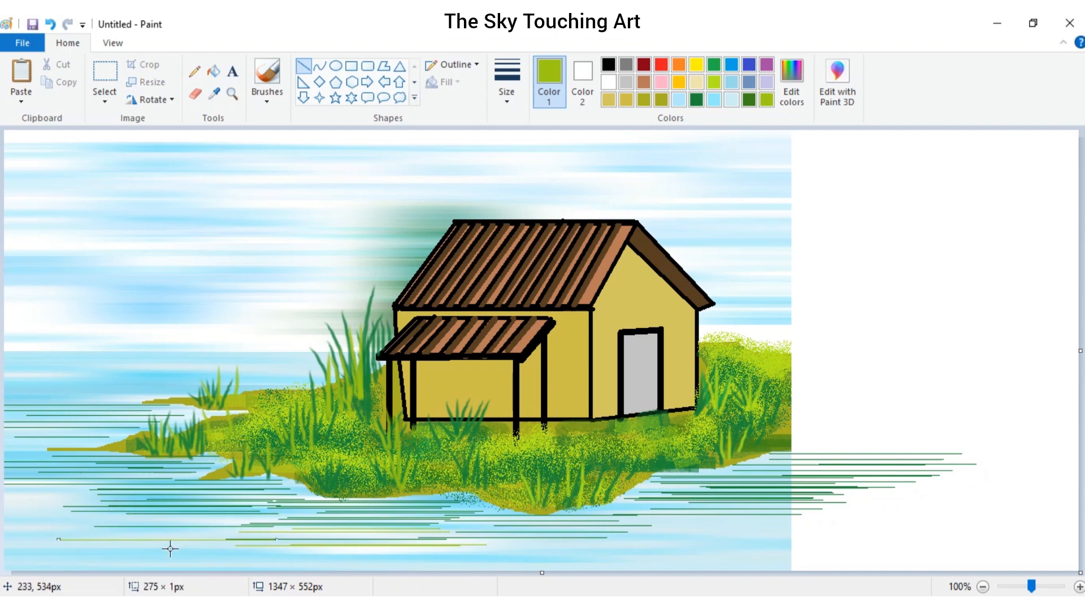
drag(135, 547, 67, 544)
click(94, 565)
Step: Extend the ripples with long horizontal lines across the lower water, from the left side to just past the picture's right edge
drag(77, 500, 327, 501)
drag(49, 526, 394, 527)
drag(195, 534, 566, 534)
drag(309, 554, 850, 554)
click(407, 546)
drag(387, 537, 741, 538)
click(690, 507)
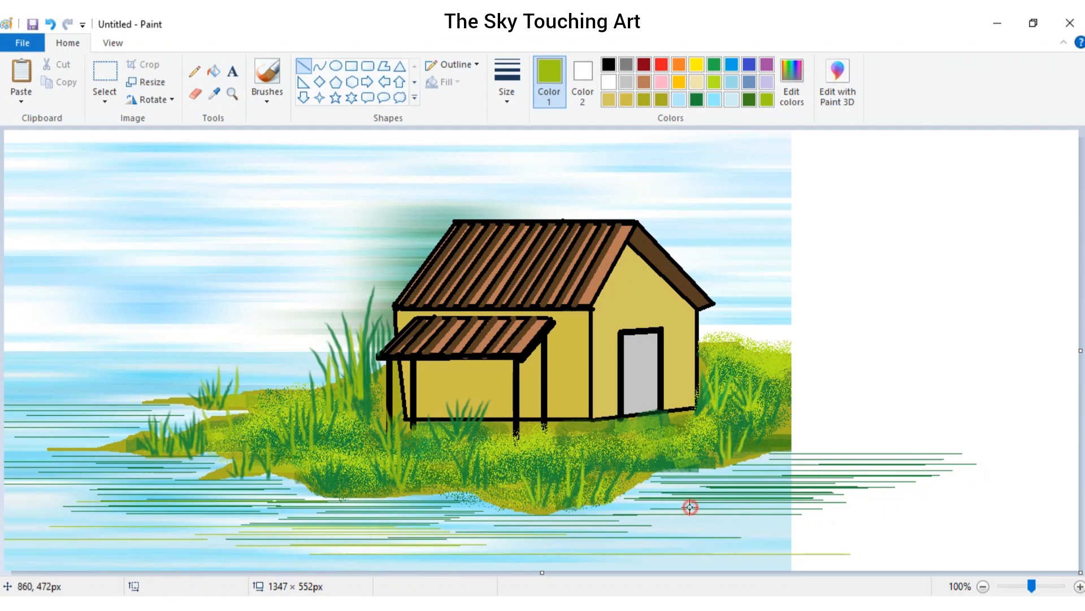
Step: Add more horizontal ripple lines below the right shore and in the far left water
drag(613, 525, 826, 524)
drag(671, 501, 912, 500)
click(795, 478)
drag(616, 515, 790, 520)
mouse_move(109, 504)
mouse_down()
mouse_move(298, 528)
mouse_move(304, 504)
mouse_up()
mouse_move(82, 527)
mouse_down()
mouse_move(248, 543)
mouse_move(329, 520)
mouse_move(342, 526)
mouse_move(0, 513)
mouse_up()
click(342, 520)
click(9, 488)
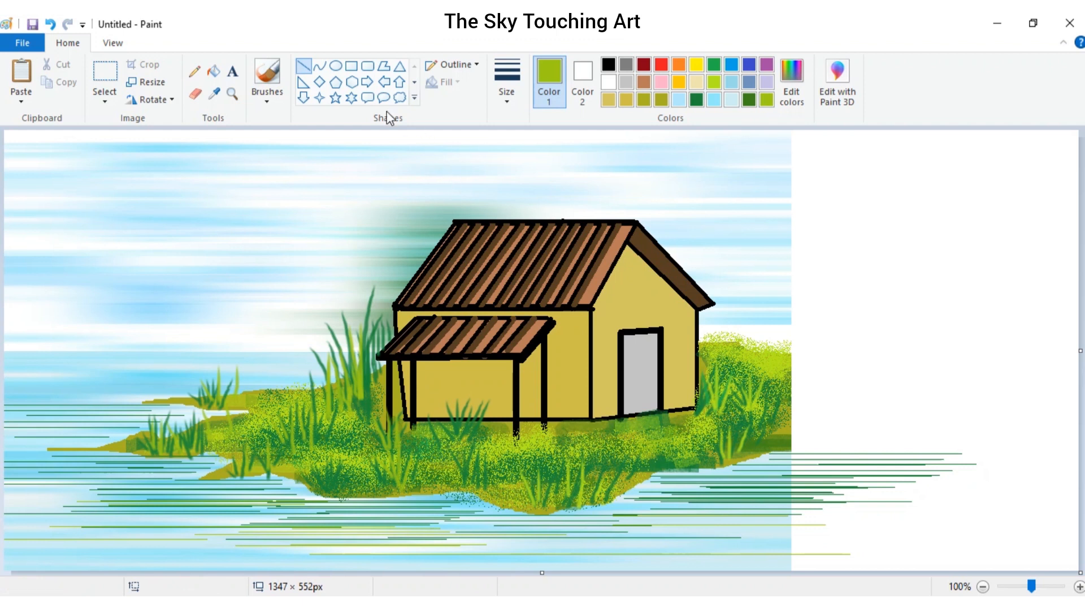
Step: Paint a dark green strip along the horizon left and right of the house, using the standard brush at its thickest size
click(268, 74)
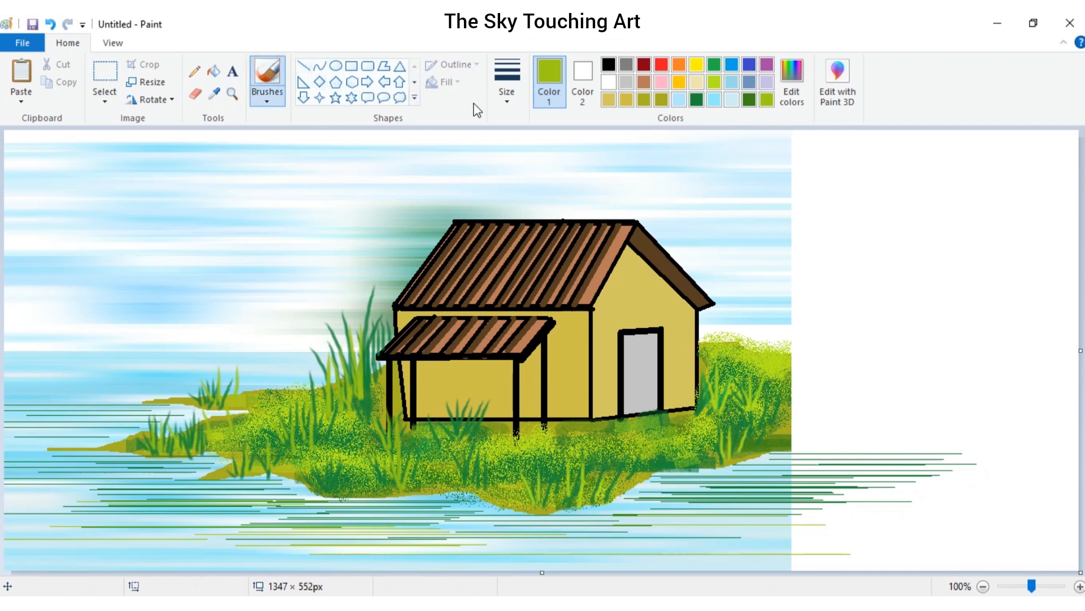
click(504, 101)
click(503, 128)
click(261, 100)
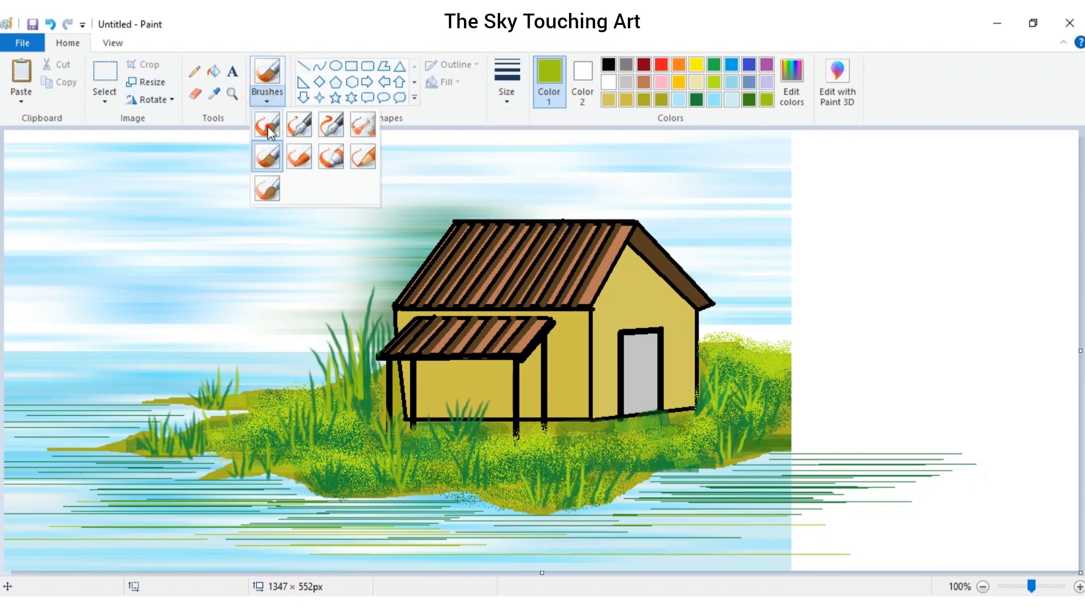
click(266, 155)
click(507, 94)
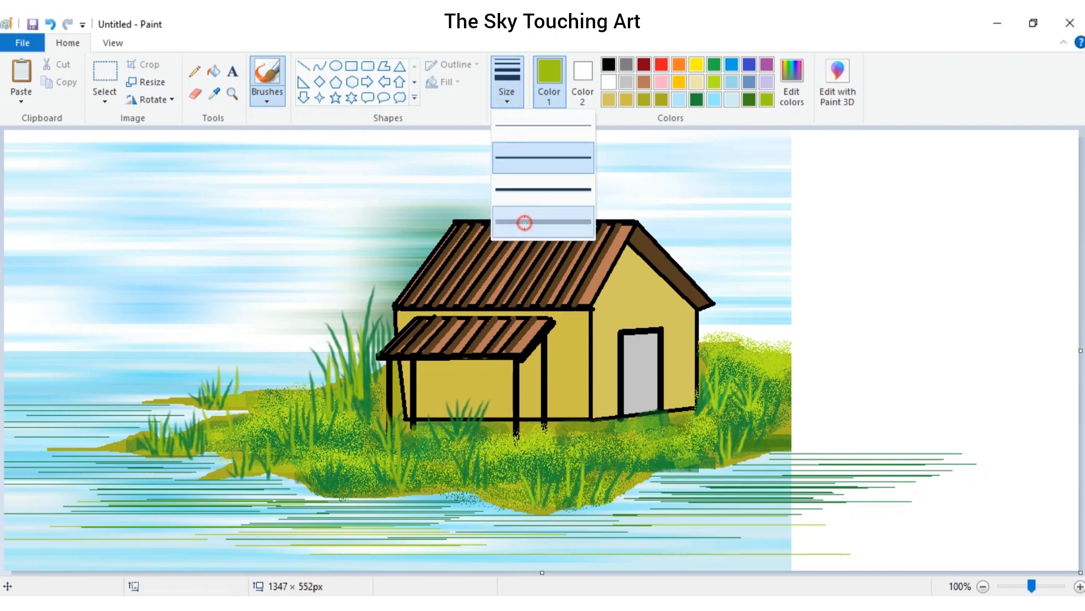
click(524, 223)
click(586, 153)
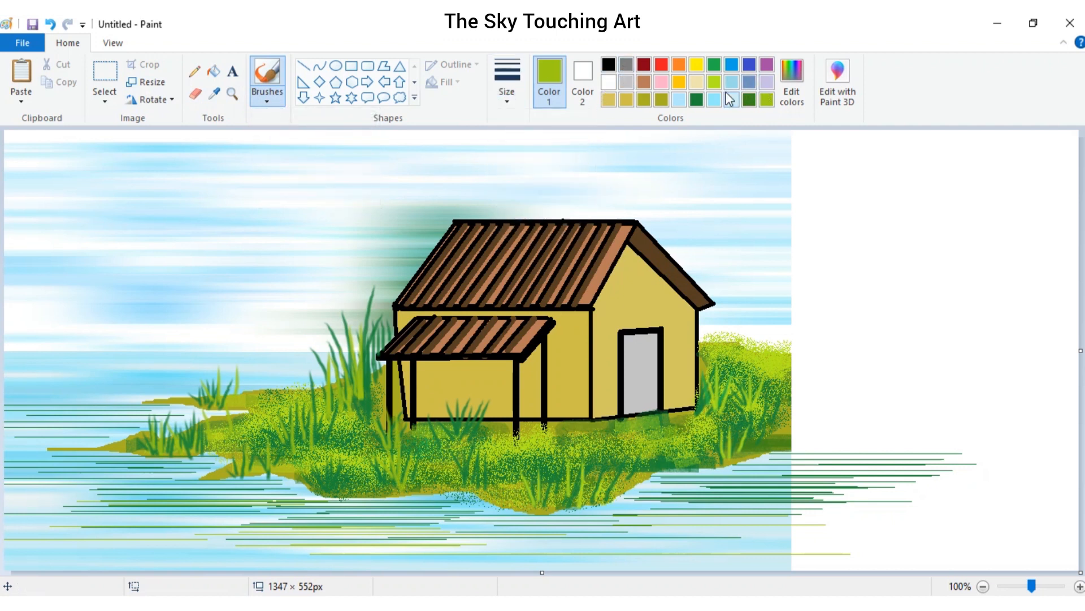
click(749, 100)
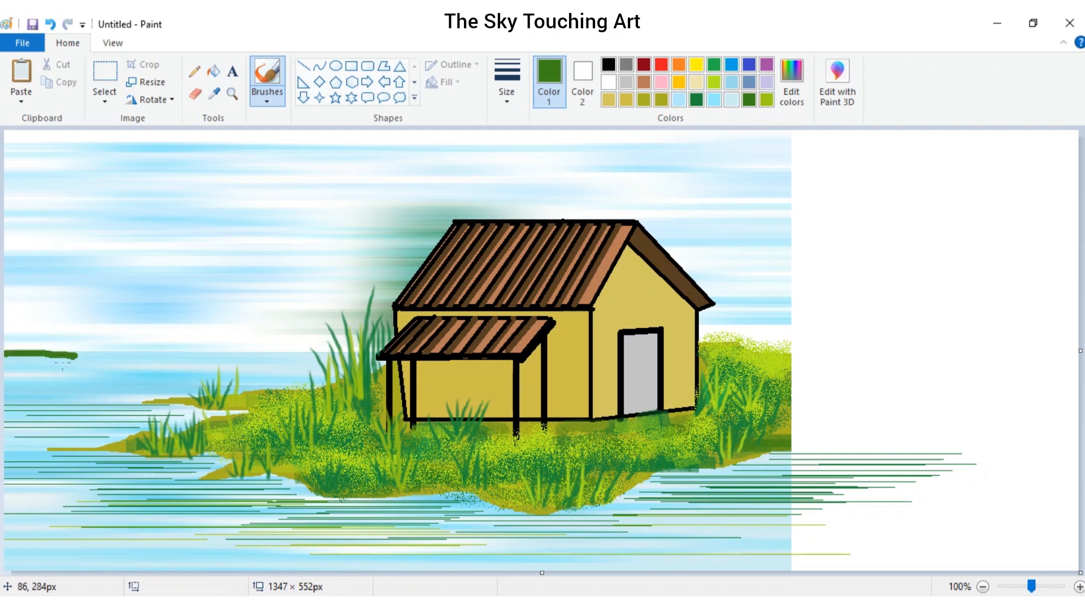
drag(54, 355, 10, 355)
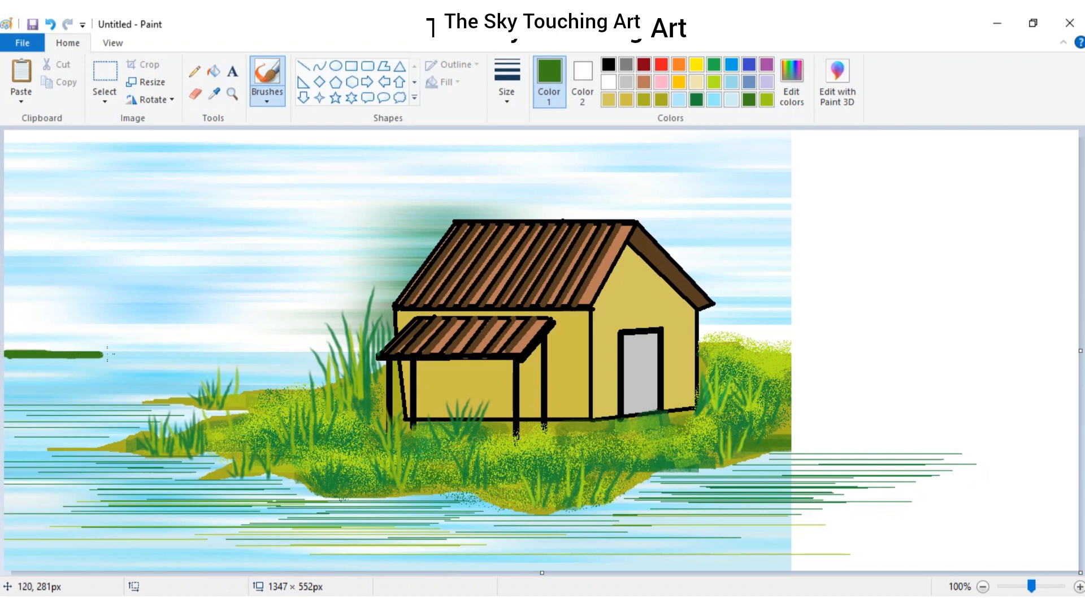
drag(195, 354, 308, 353)
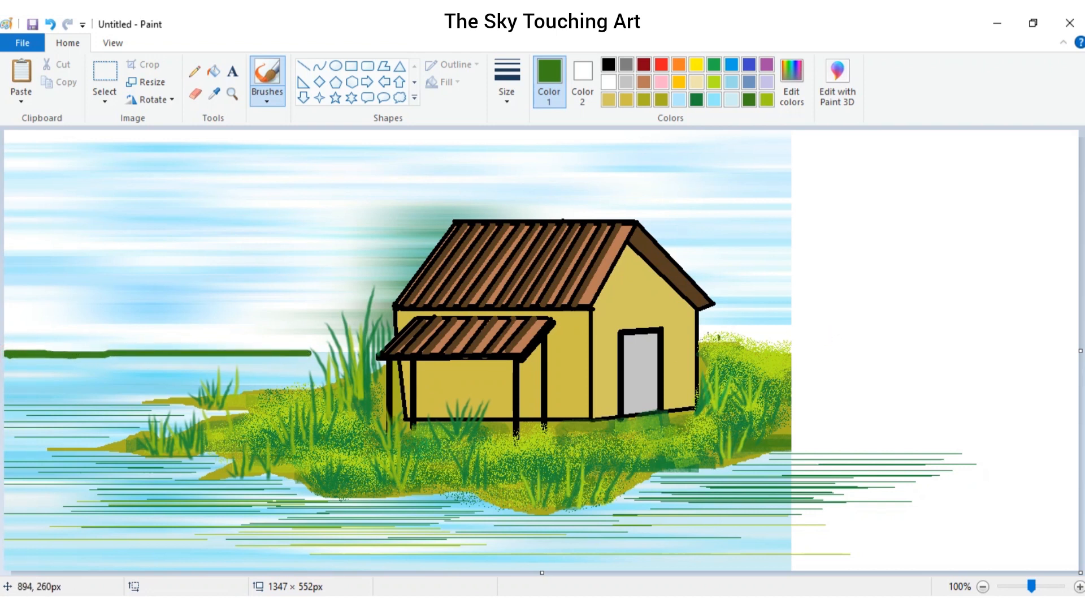
drag(704, 337, 759, 335)
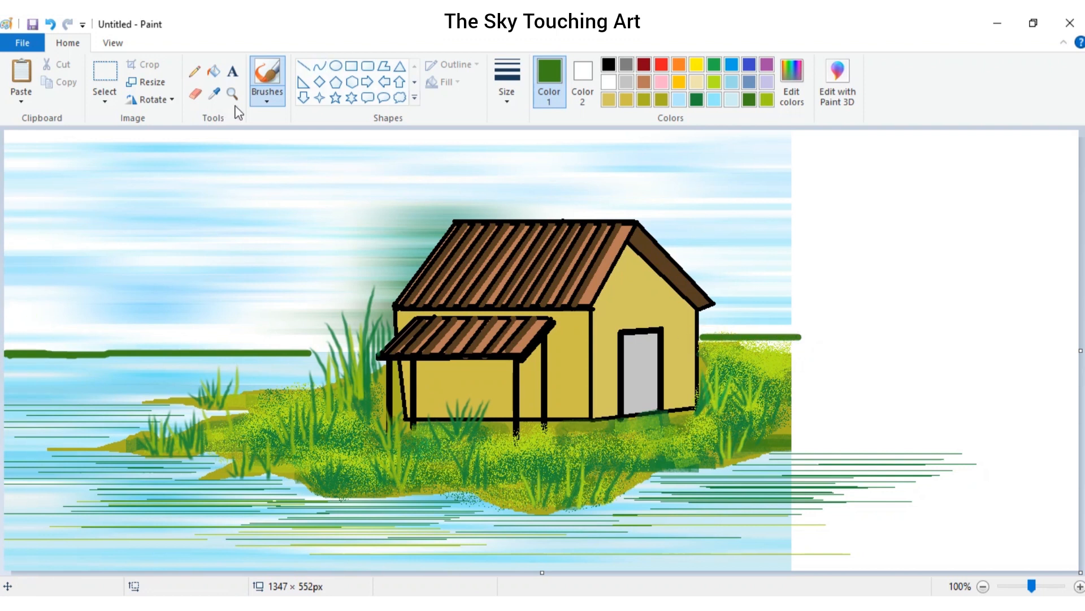
Step: Spray a bush in the blank area with the Airbrush, using yellow-green for the foliage and dark green for its lower part
click(267, 97)
click(361, 126)
mouse_move(892, 305)
mouse_down()
mouse_move(899, 299)
mouse_move(900, 314)
mouse_move(873, 294)
mouse_move(927, 249)
mouse_move(939, 276)
mouse_move(951, 269)
mouse_move(963, 284)
mouse_move(922, 304)
mouse_move(964, 314)
mouse_move(987, 274)
mouse_move(981, 308)
mouse_move(967, 296)
mouse_move(878, 311)
mouse_move(889, 291)
mouse_move(921, 311)
mouse_move(905, 319)
mouse_move(905, 273)
mouse_move(961, 282)
mouse_move(877, 274)
mouse_move(942, 243)
mouse_move(945, 231)
mouse_move(879, 235)
mouse_move(925, 215)
mouse_move(955, 265)
mouse_move(922, 263)
mouse_move(973, 257)
mouse_move(919, 254)
mouse_move(970, 283)
mouse_move(973, 263)
mouse_move(862, 246)
mouse_move(843, 277)
mouse_move(919, 295)
mouse_move(1041, 292)
mouse_up()
click(714, 83)
click(697, 99)
drag(909, 303, 901, 281)
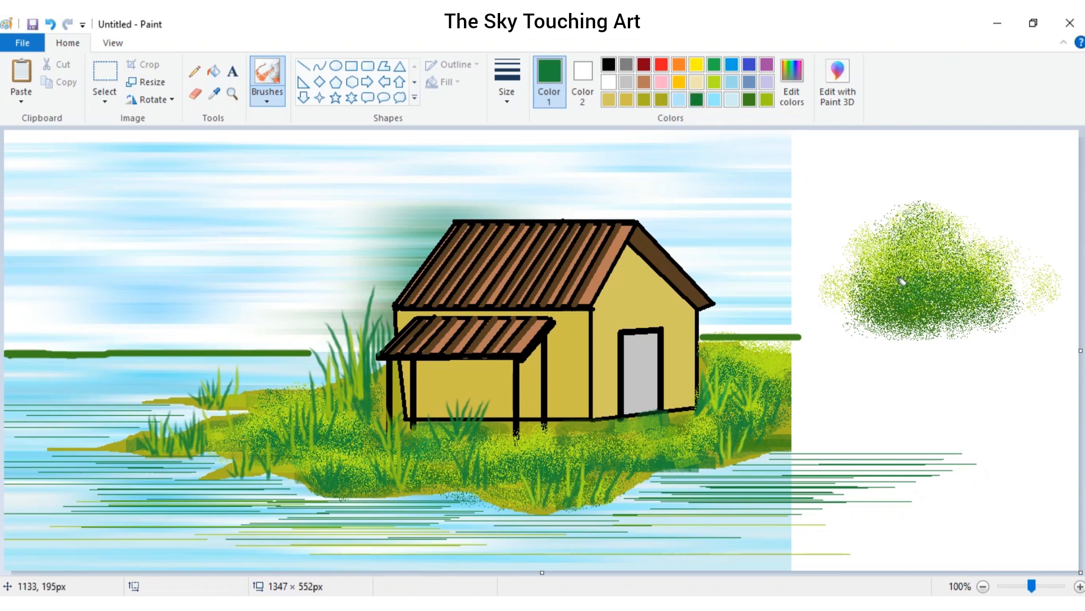
Step: Delete a strip of about 274 × 64 px from the bottom of the bush to leave a flat base
click(104, 72)
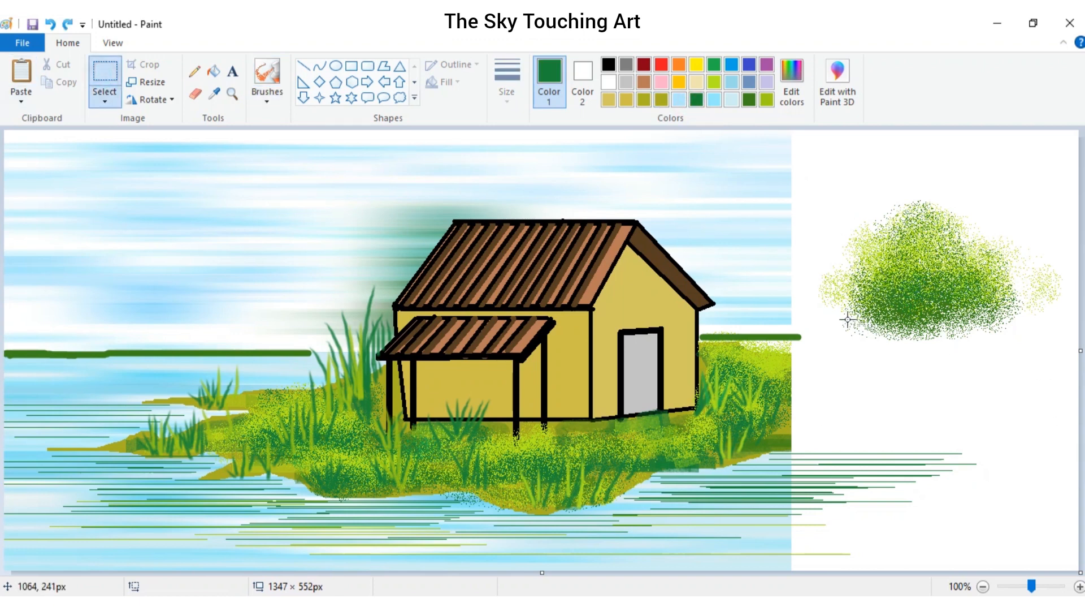
drag(842, 318, 1061, 368)
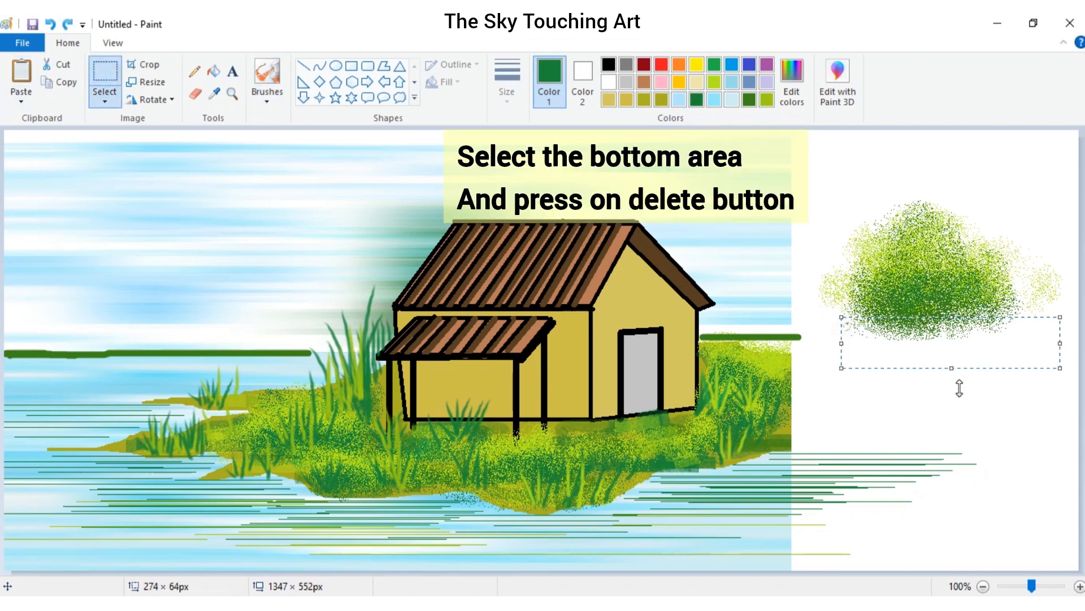
key(Delete)
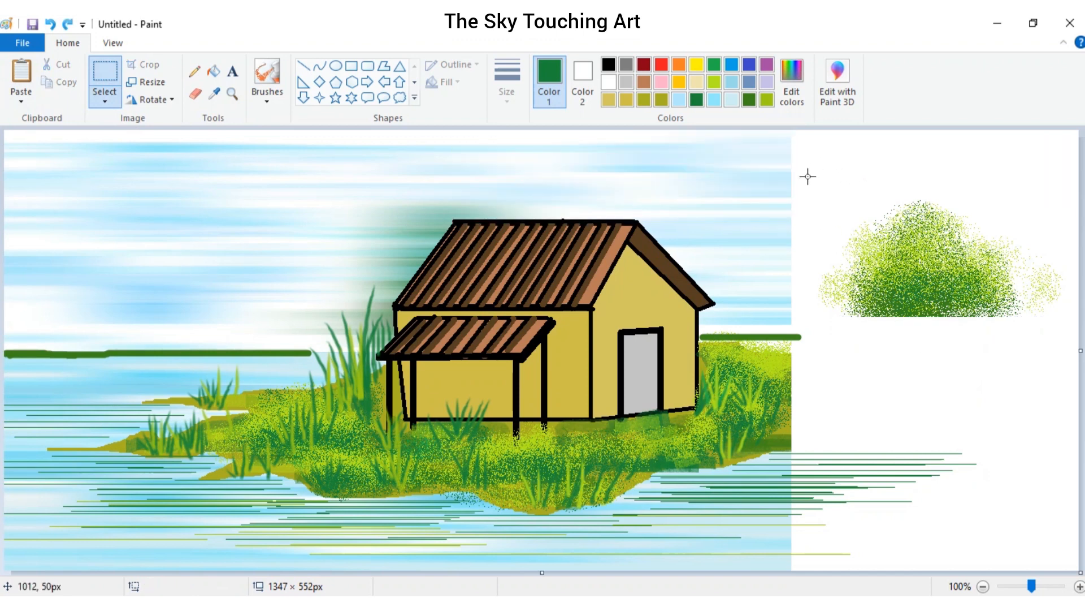
Step: Copy the bush, move the original onto the left horizon strip, and place a pasted copy overlapping it on the right
drag(808, 176, 1069, 344)
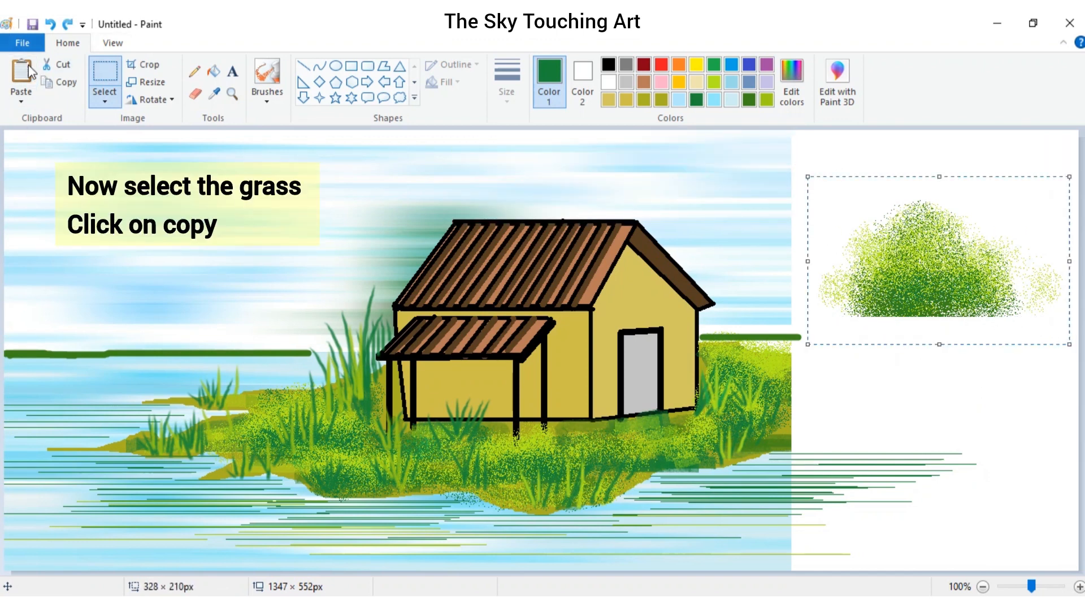
click(57, 82)
drag(907, 282, 32, 317)
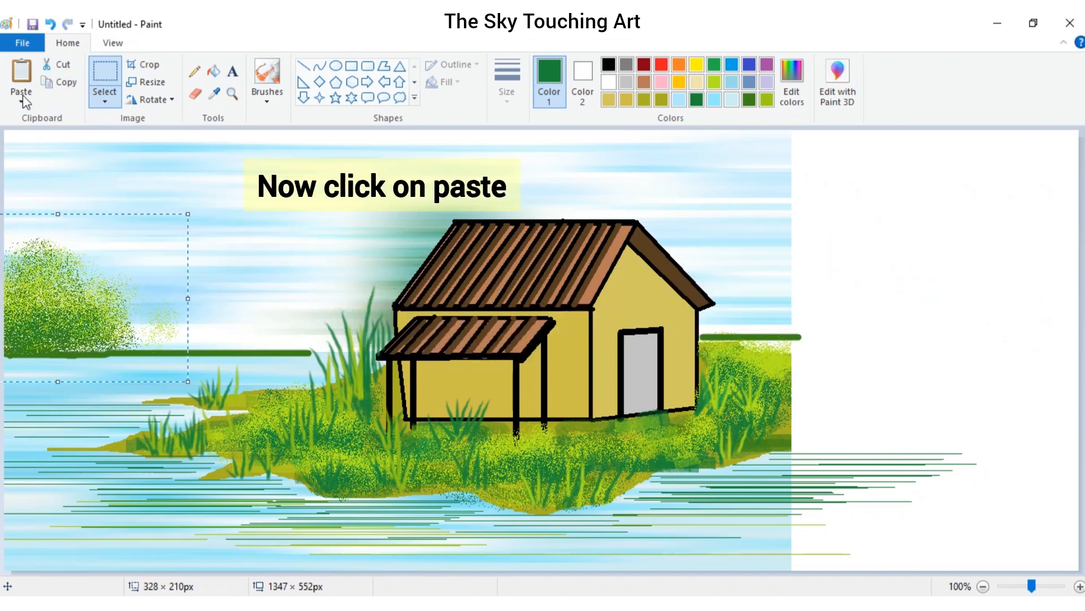
click(21, 74)
drag(138, 231, 128, 316)
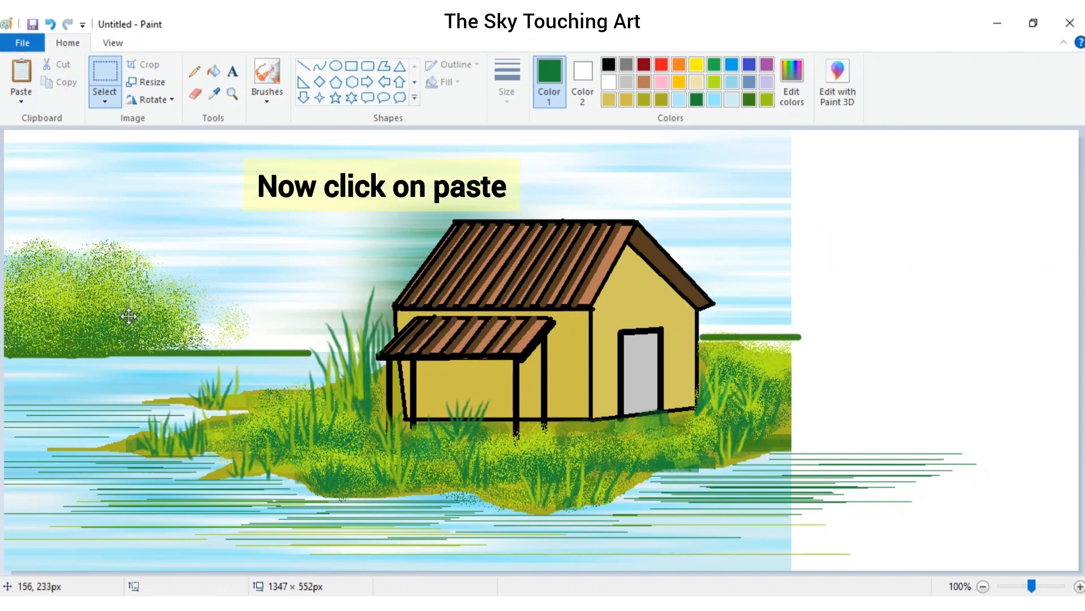
Step: Paste a copy of the bush onto the horizon strip to the right of the house
click(21, 73)
drag(32, 189, 766, 273)
click(972, 232)
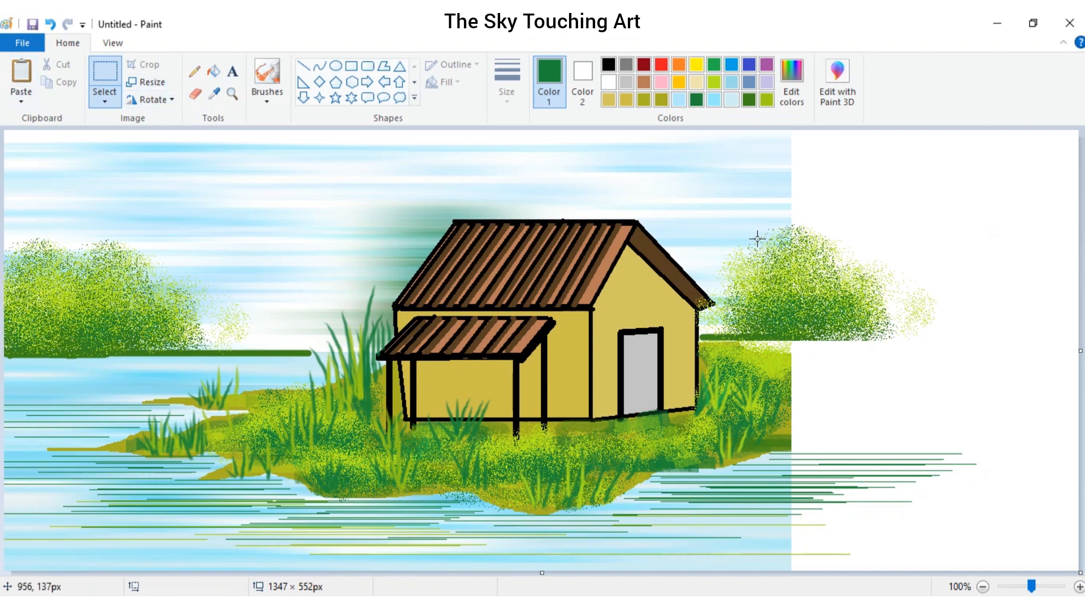
Step: Paste a smaller copy of the bush at the right end of the left bushes, and trim the canvas to 987 × 552 px
click(21, 72)
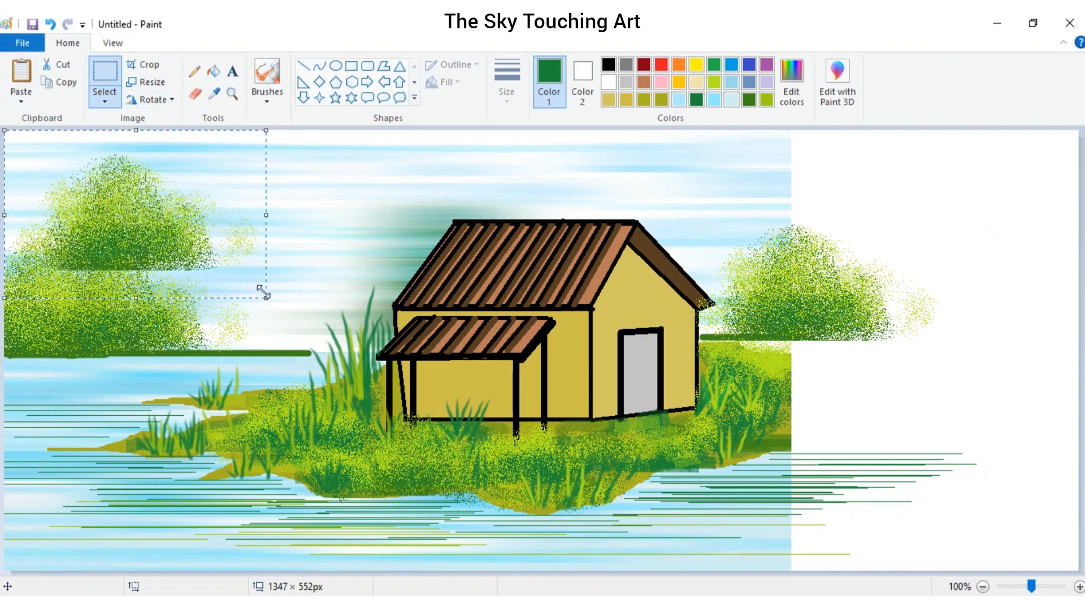
drag(263, 291, 215, 321)
click(339, 222)
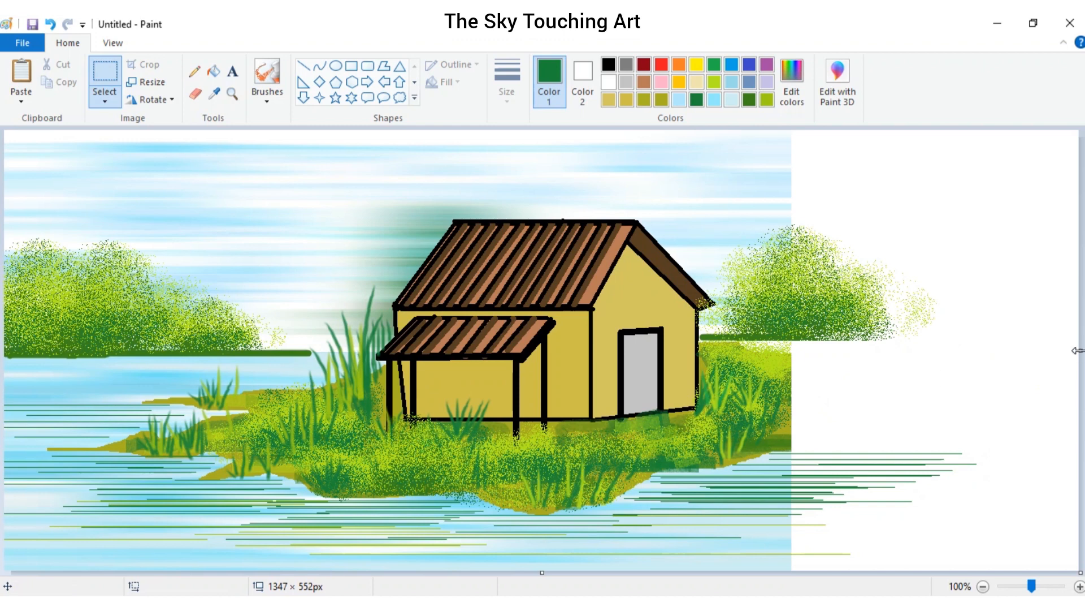
drag(1077, 350, 792, 362)
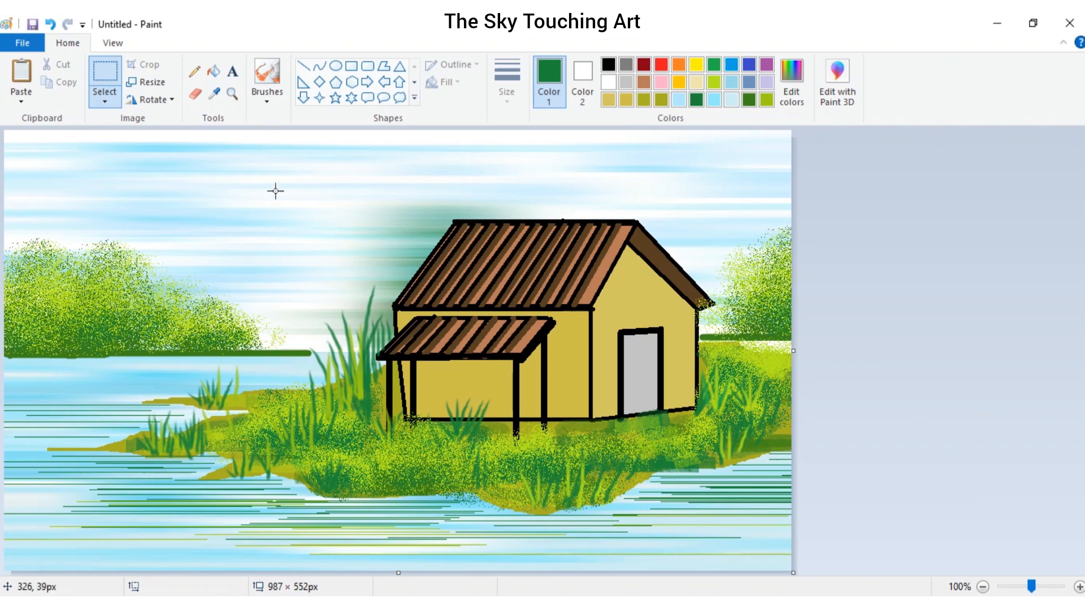
Step: Spray dark green foliage behind the house's left side with the Airbrush, and paste a reduced bush copy just above the roof
click(267, 73)
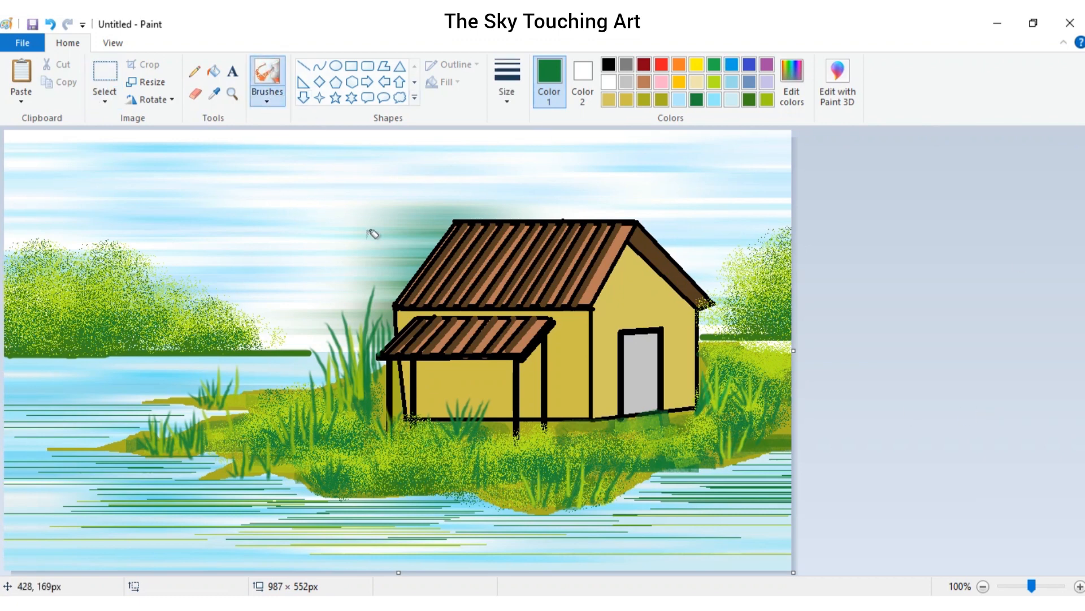
mouse_move(416, 245)
mouse_down()
mouse_move(424, 210)
mouse_move(419, 234)
mouse_move(436, 229)
mouse_move(385, 273)
mouse_move(373, 317)
mouse_move(384, 327)
mouse_move(285, 332)
mouse_move(415, 216)
mouse_move(394, 181)
mouse_move(447, 142)
mouse_move(452, 203)
mouse_up()
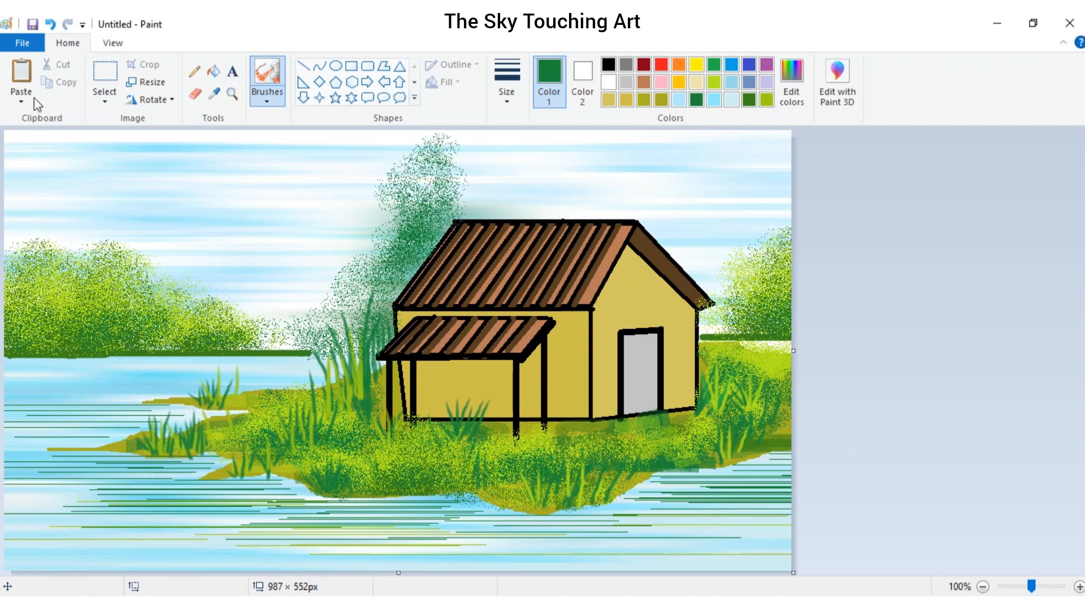
click(24, 76)
mouse_move(114, 229)
mouse_down()
mouse_move(507, 166)
mouse_move(524, 177)
mouse_up()
drag(676, 248, 578, 195)
drag(500, 158, 484, 201)
click(694, 194)
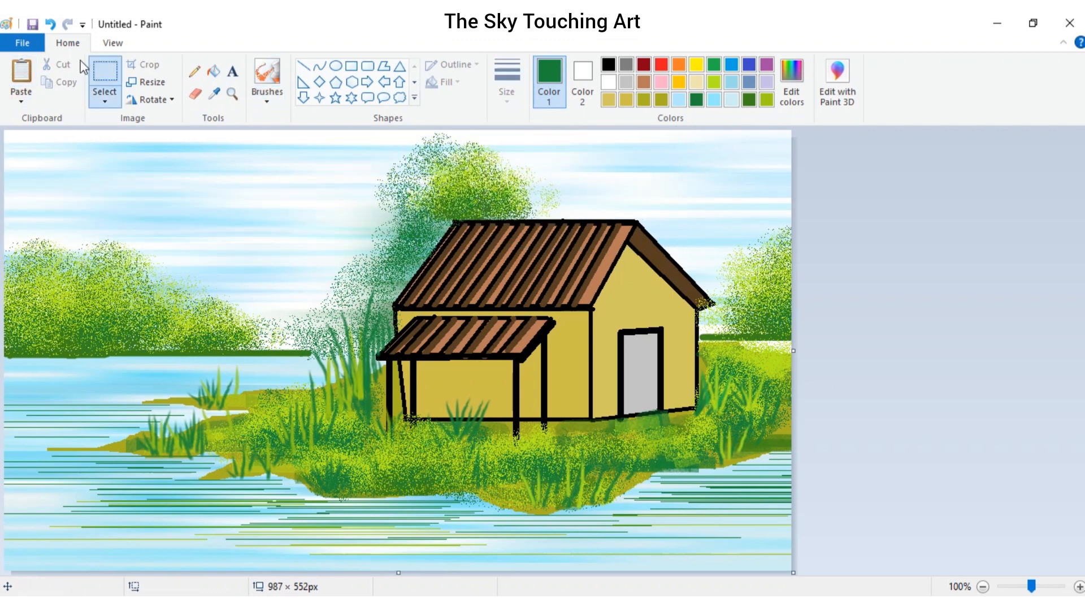
Step: Fill out the tree behind the roof with green and yellow-green spray, and shade its lower left side in dark green
click(267, 76)
mouse_move(423, 179)
mouse_down()
mouse_move(392, 256)
mouse_move(520, 197)
mouse_move(550, 201)
mouse_move(519, 155)
mouse_move(562, 204)
mouse_move(559, 181)
mouse_move(503, 130)
mouse_move(452, 145)
mouse_up()
click(721, 82)
mouse_move(373, 184)
mouse_down()
mouse_move(362, 175)
mouse_move(469, 134)
mouse_up()
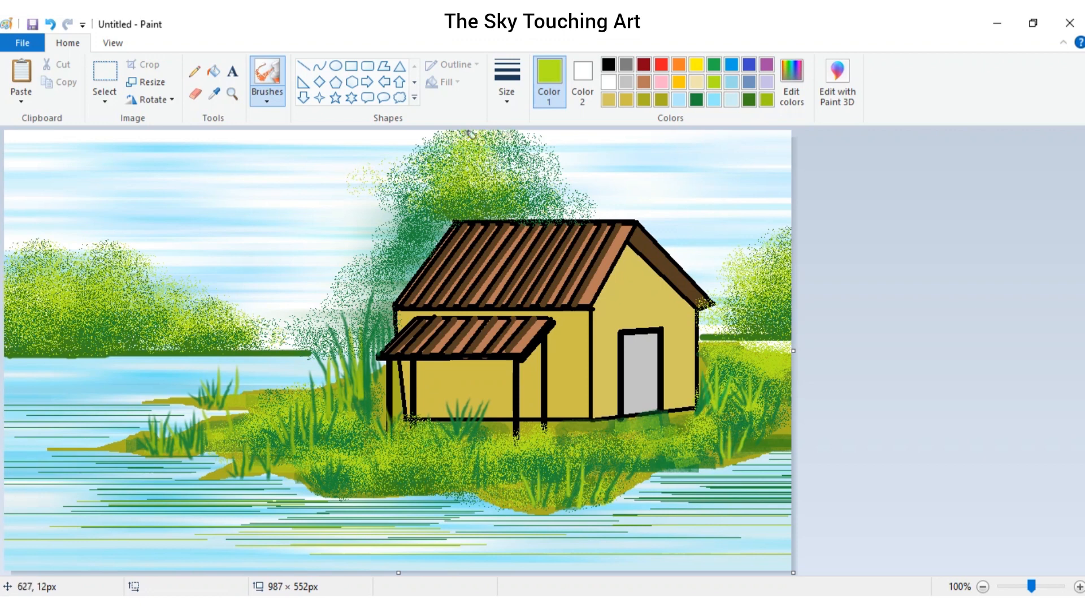
click(750, 99)
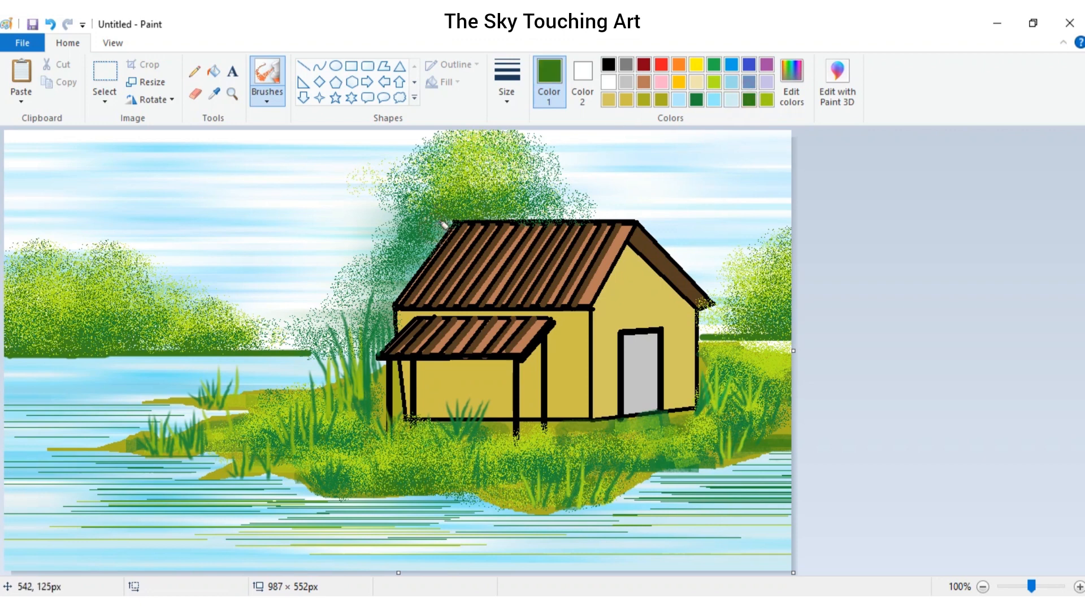
drag(444, 224, 398, 279)
mouse_move(430, 234)
mouse_down()
mouse_move(407, 219)
mouse_move(364, 305)
mouse_move(293, 338)
mouse_move(340, 277)
mouse_up()
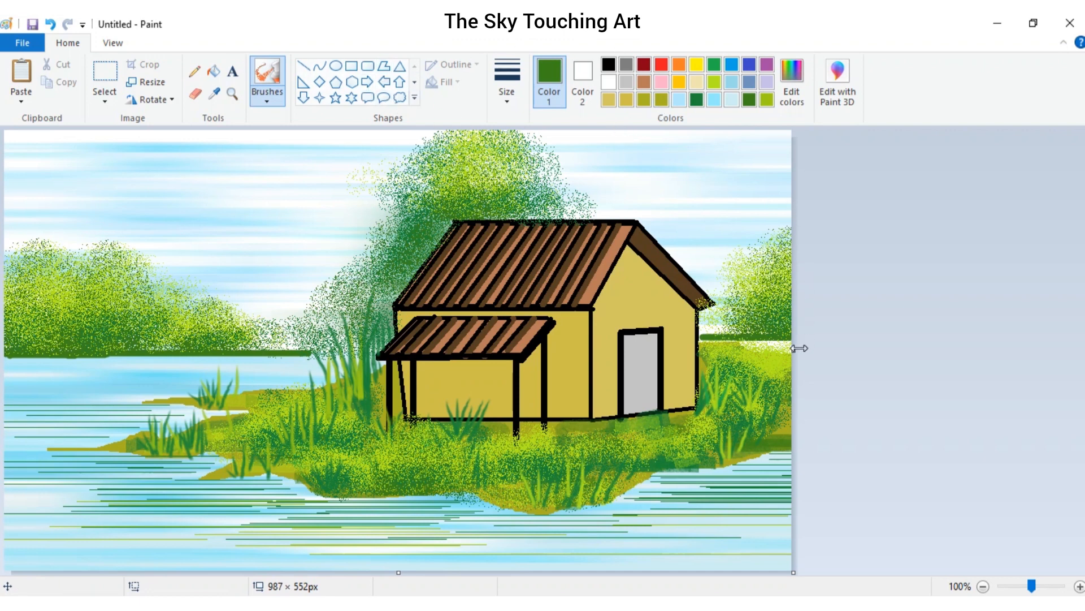
Step: Widen the canvas to 1319 px and spray a cloud in the blank area using blue, white and light blue
drag(799, 348, 1056, 358)
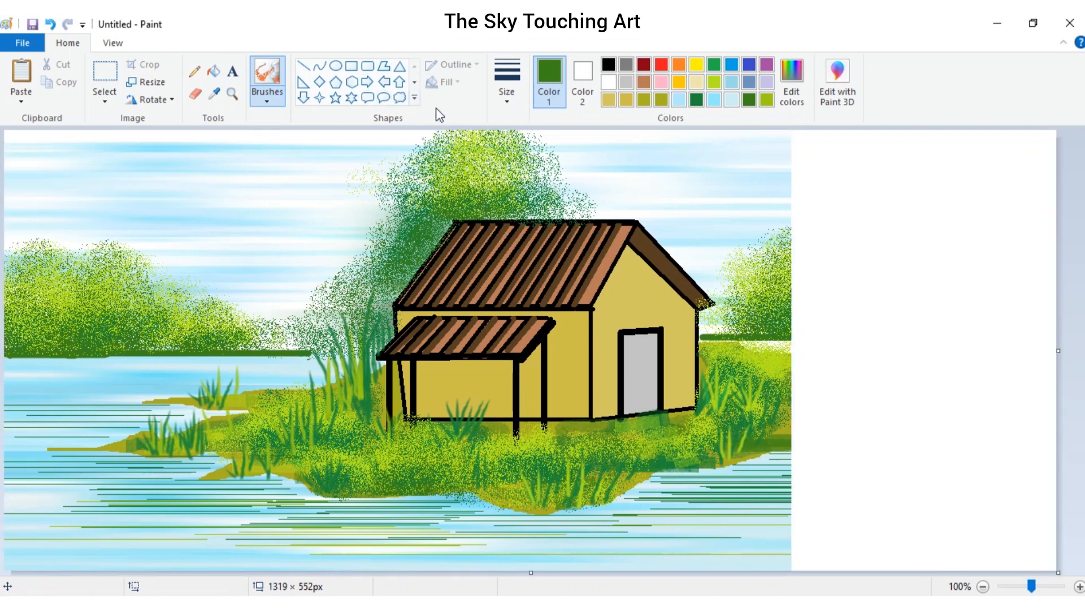
click(716, 102)
mouse_move(871, 267)
mouse_down()
mouse_move(889, 240)
mouse_move(938, 221)
mouse_move(967, 220)
mouse_move(991, 243)
mouse_move(902, 242)
mouse_move(942, 230)
mouse_move(910, 266)
mouse_move(889, 258)
mouse_move(918, 224)
mouse_move(851, 279)
mouse_up()
click(732, 65)
click(609, 82)
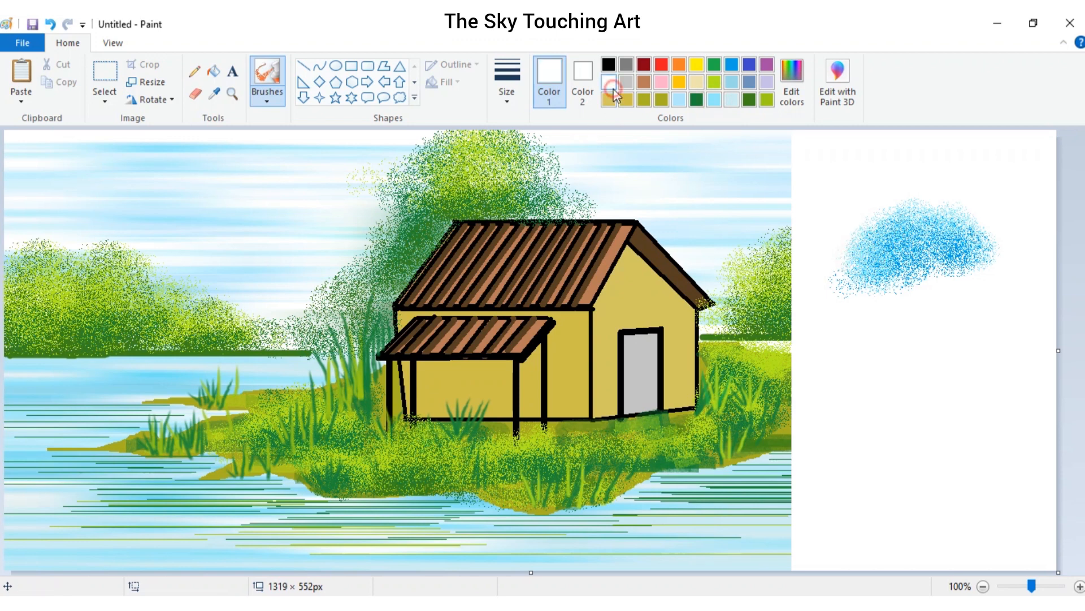
mouse_move(897, 239)
mouse_down()
mouse_move(870, 219)
mouse_move(920, 201)
mouse_move(966, 223)
mouse_move(902, 216)
mouse_move(980, 251)
mouse_move(872, 217)
mouse_up()
click(679, 99)
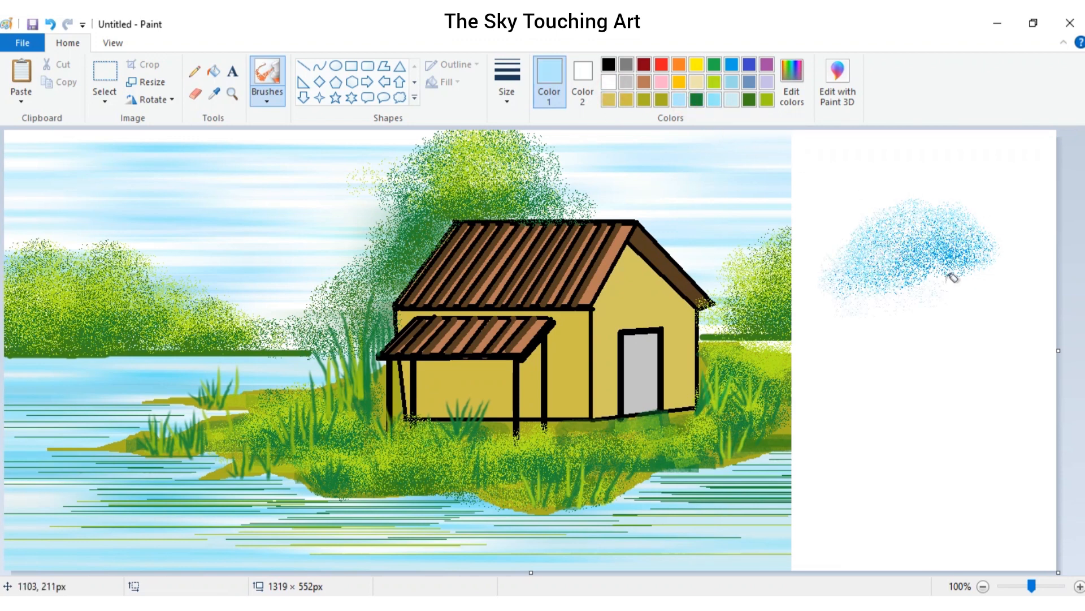
mouse_move(953, 277)
mouse_down()
mouse_move(992, 223)
mouse_move(933, 196)
mouse_up()
Step: Select the cloud in an area of about 276 × 186 px, copy it, and move the original into the sky left of the tree
click(104, 76)
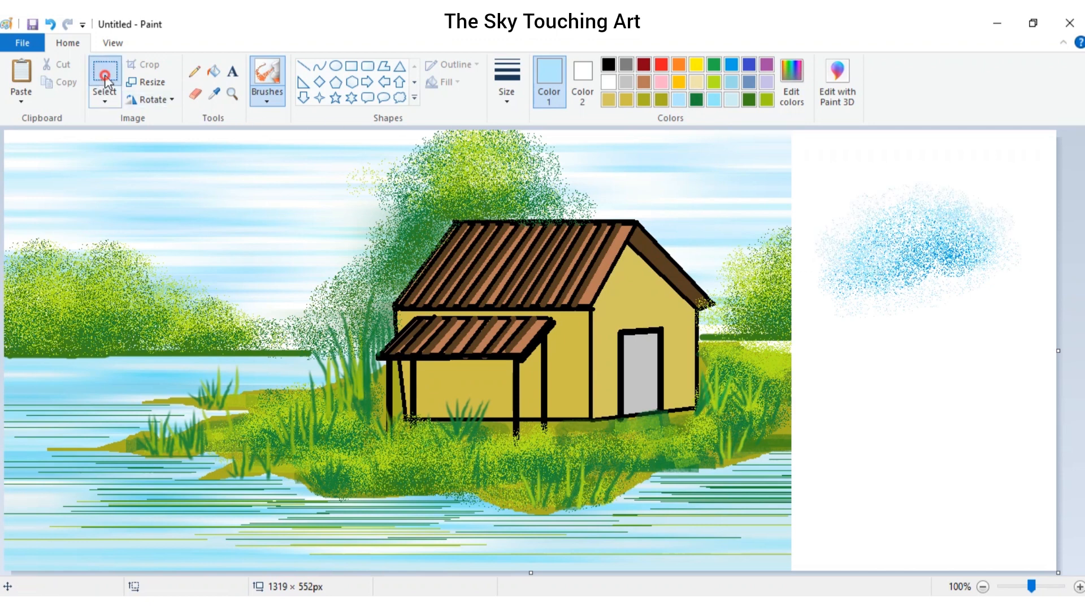
drag(810, 177, 1030, 325)
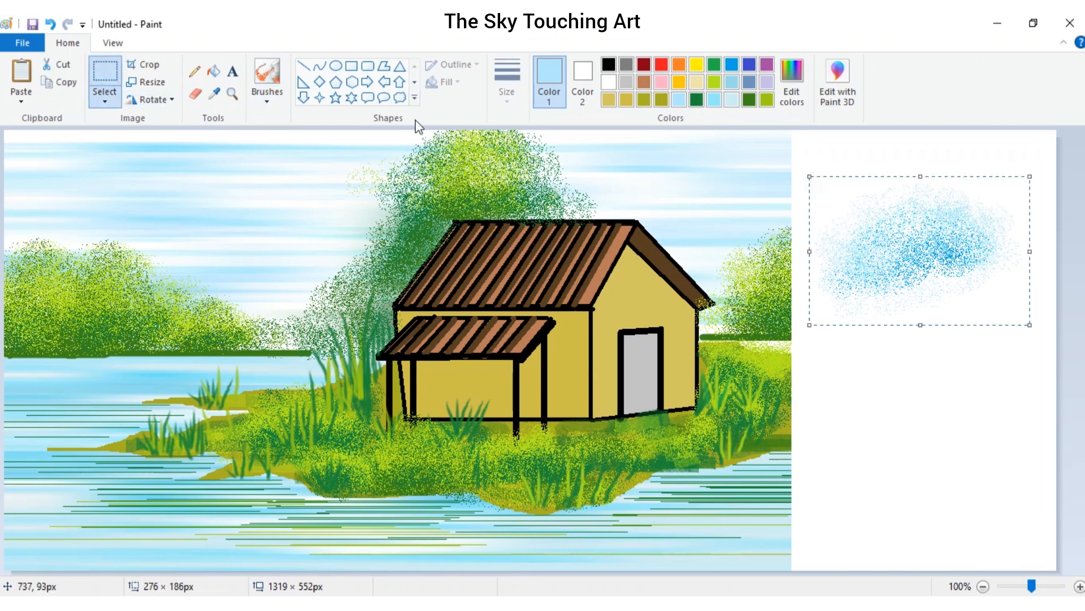
click(64, 84)
drag(946, 263, 285, 200)
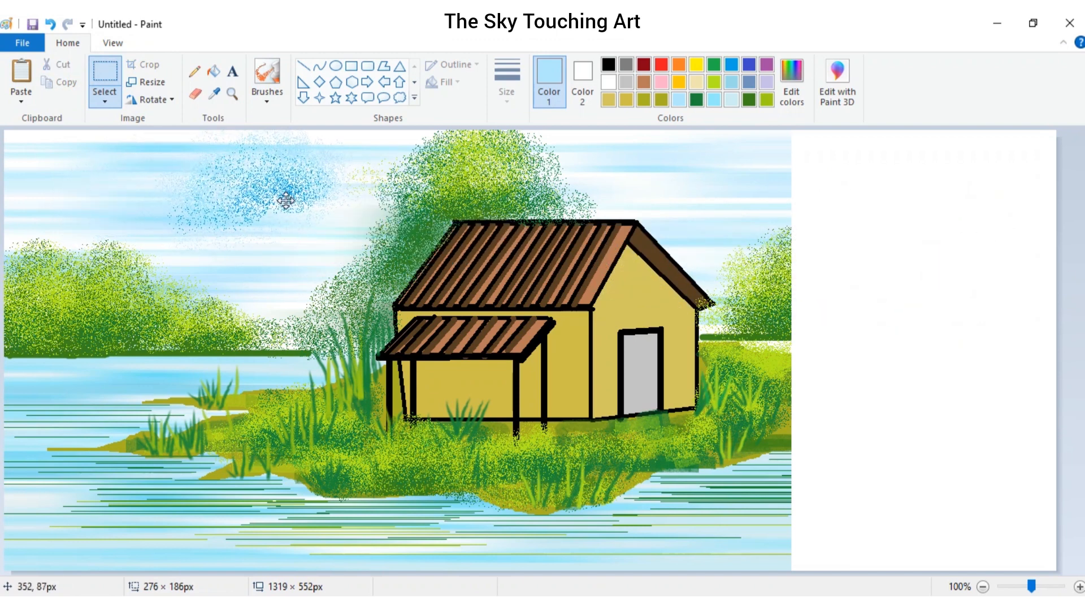
drag(372, 261, 347, 244)
mouse_move(249, 186)
mouse_down()
mouse_move(242, 175)
mouse_move(243, 184)
mouse_up()
Step: Paste a copy of the cloud into the sky above the bush on the right of the house
click(21, 72)
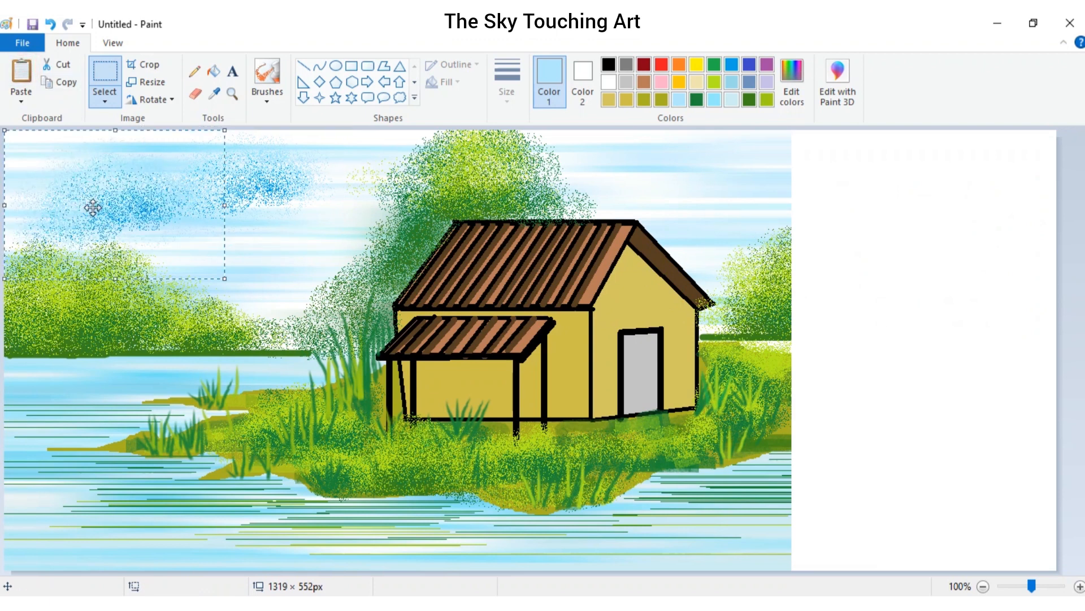
drag(93, 207, 747, 176)
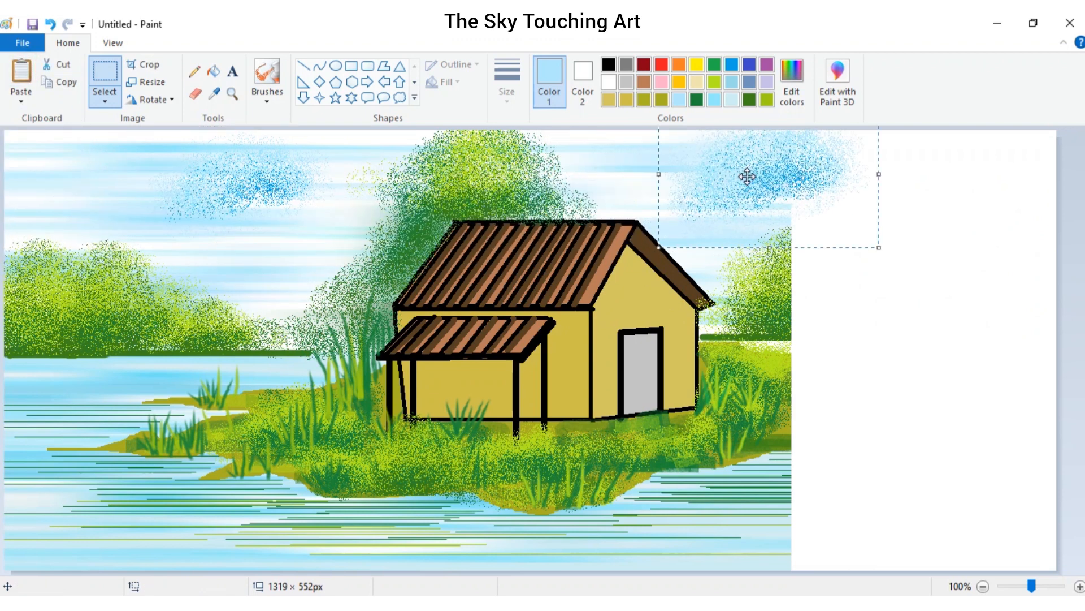
click(926, 318)
Step: Intensify both clouds with blue Airbrush spray, and add a third cloud in the upper left corner of the sky in blue and light blue
click(267, 82)
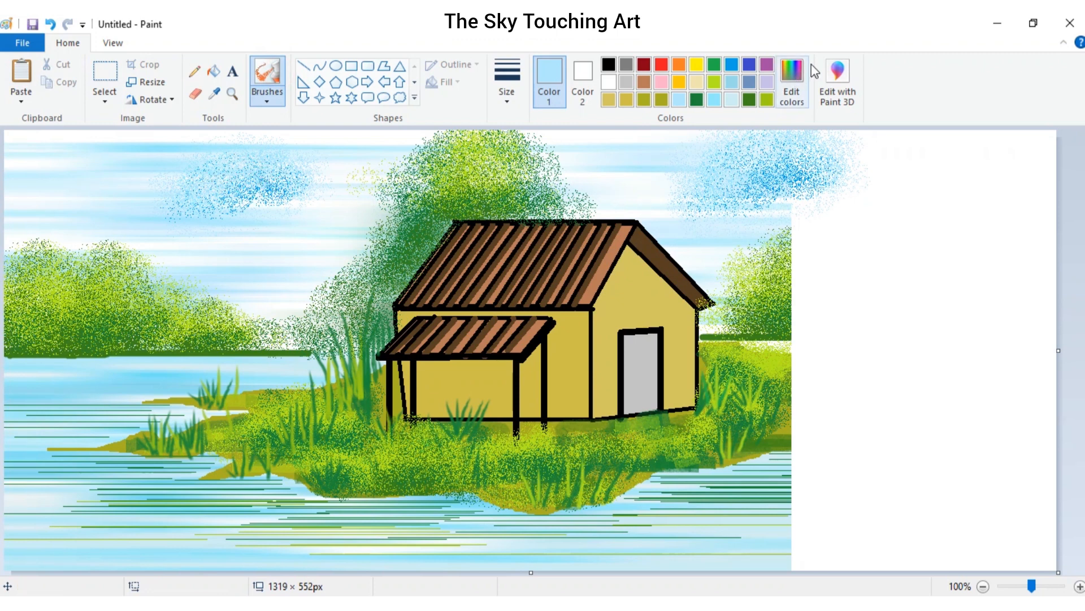
click(731, 64)
mouse_move(756, 199)
mouse_down()
mouse_move(741, 173)
mouse_move(721, 183)
mouse_up()
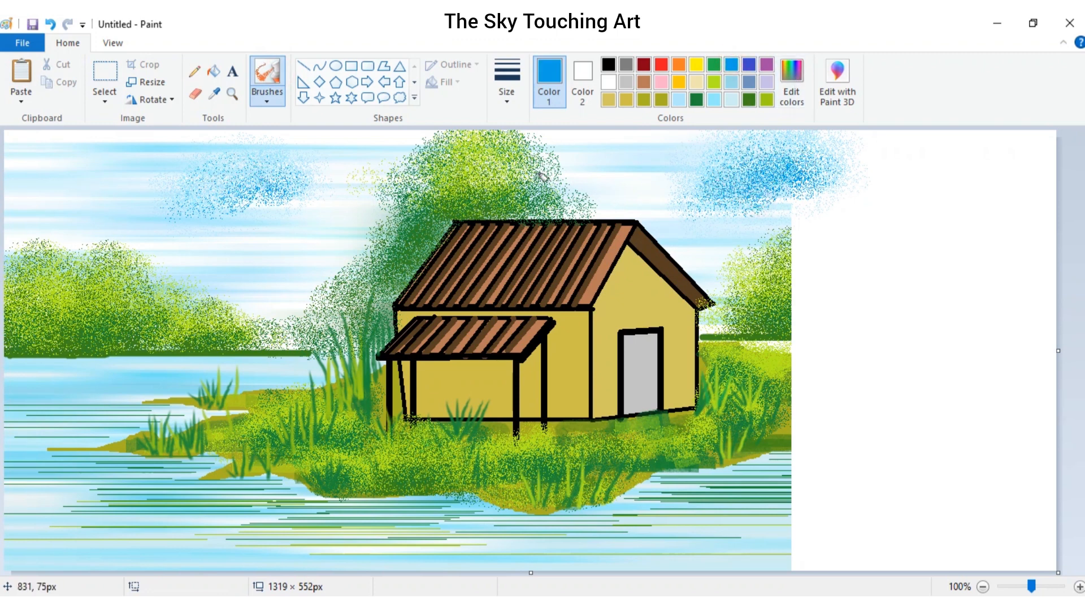
mouse_move(291, 179)
mouse_down()
mouse_move(184, 196)
mouse_move(269, 199)
mouse_move(192, 172)
mouse_up()
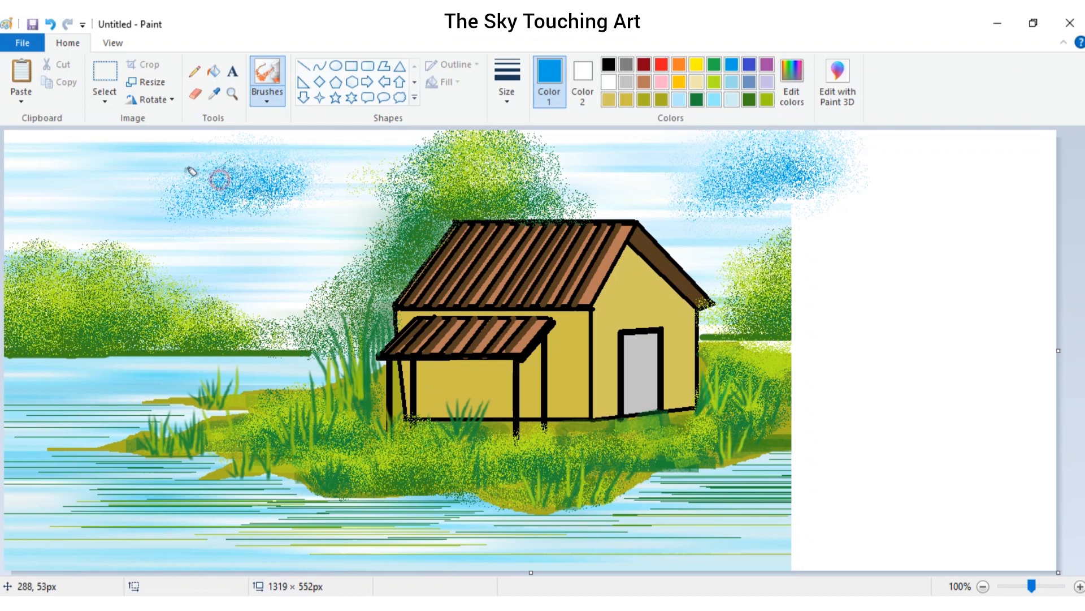
mouse_move(73, 163)
mouse_down()
mouse_move(128, 152)
mouse_move(67, 169)
mouse_move(115, 175)
mouse_move(50, 168)
mouse_move(110, 136)
mouse_move(9, 171)
mouse_move(169, 183)
mouse_up()
click(710, 101)
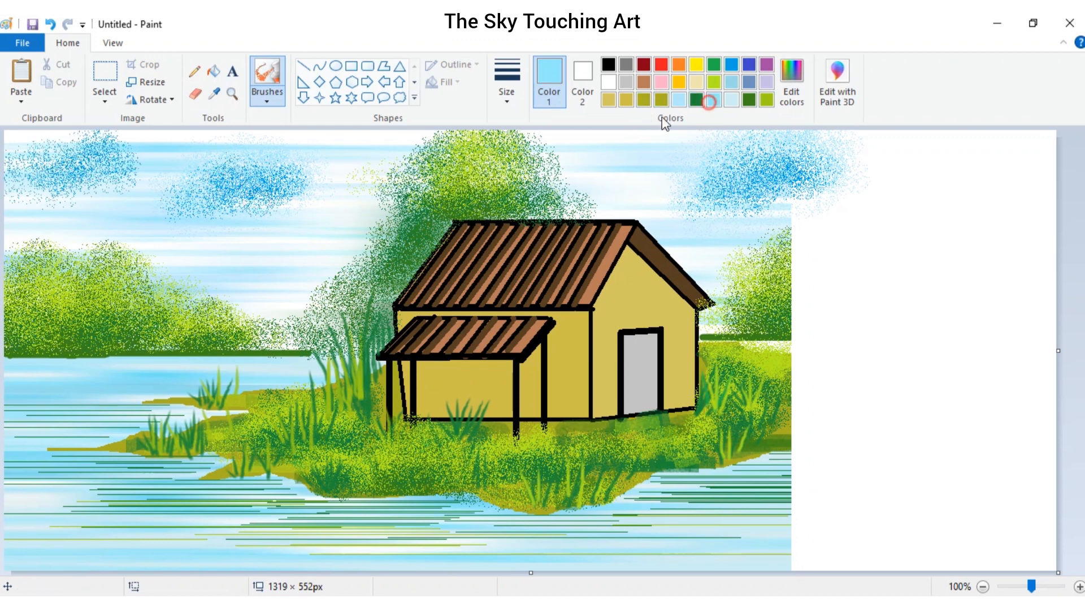
drag(79, 148, 50, 153)
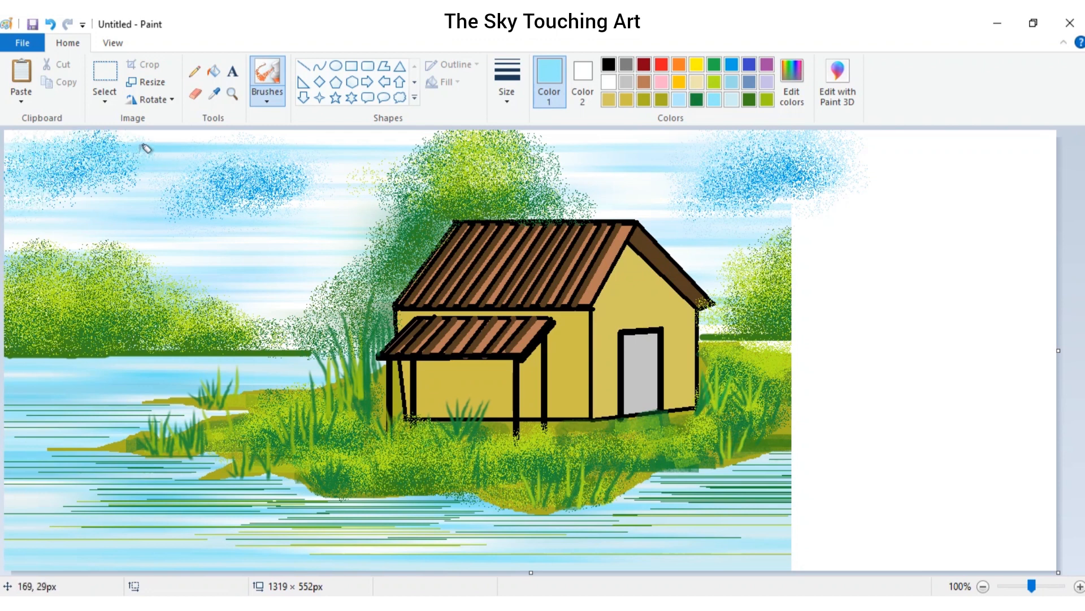
Step: Paint small groups of flying birds across the sky in black, using the Oil brush at its thinnest size
click(267, 100)
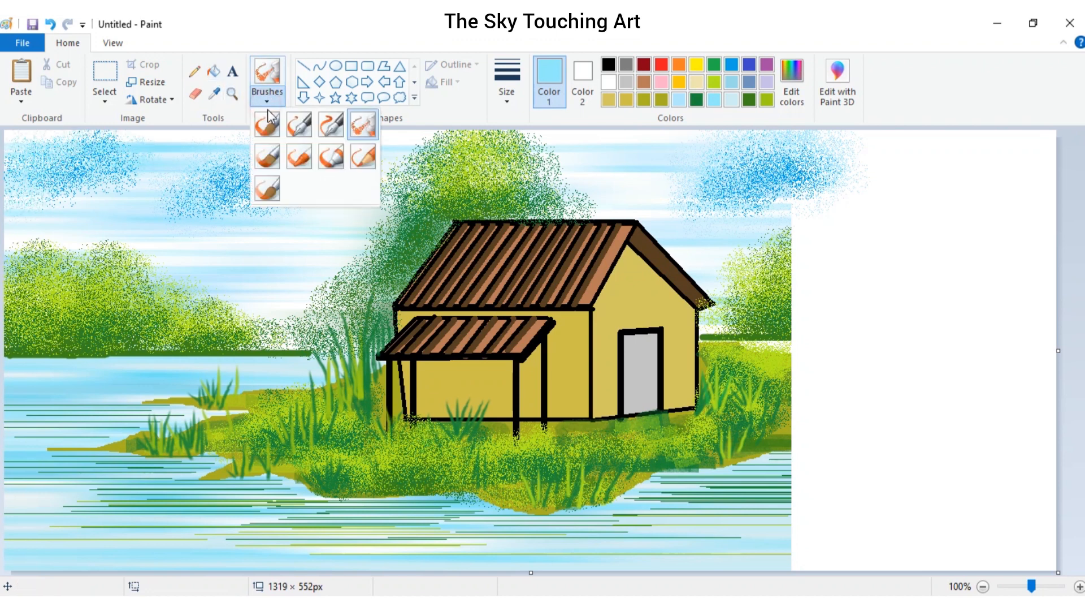
click(268, 127)
click(266, 98)
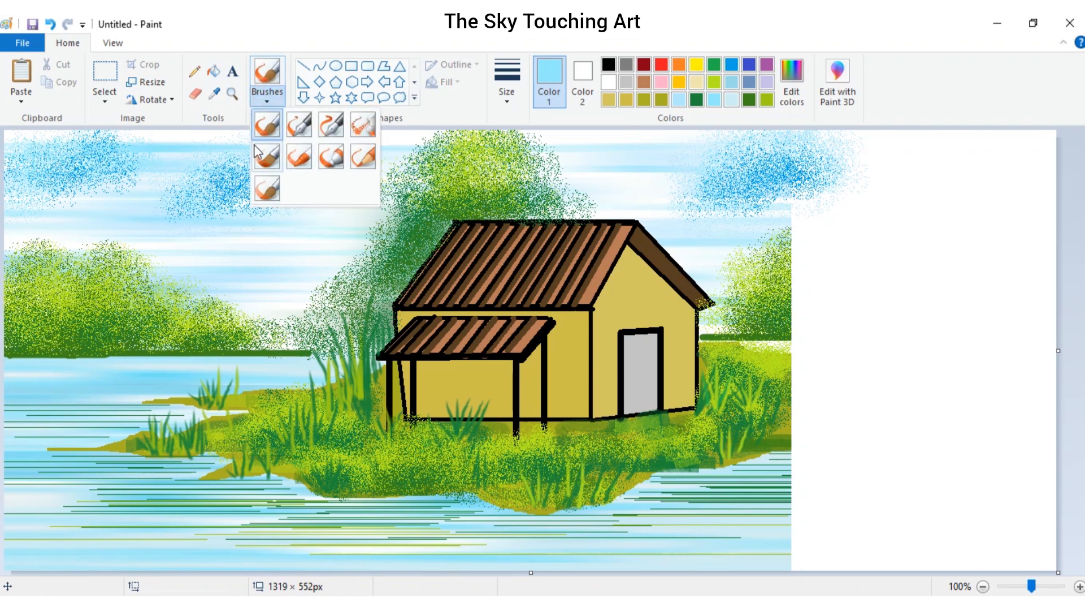
click(267, 155)
click(516, 104)
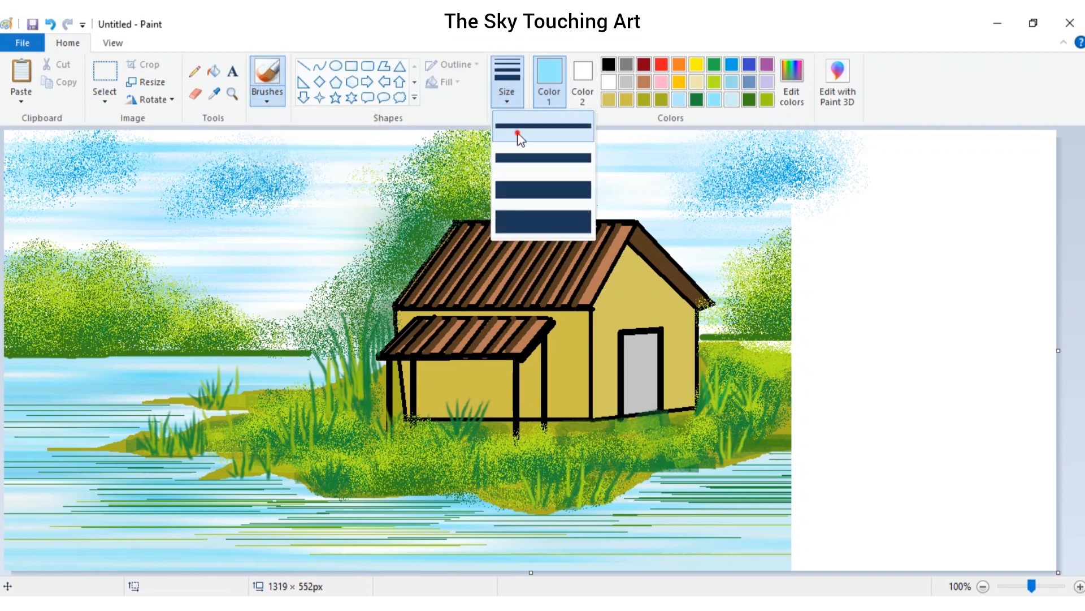
click(516, 137)
click(610, 66)
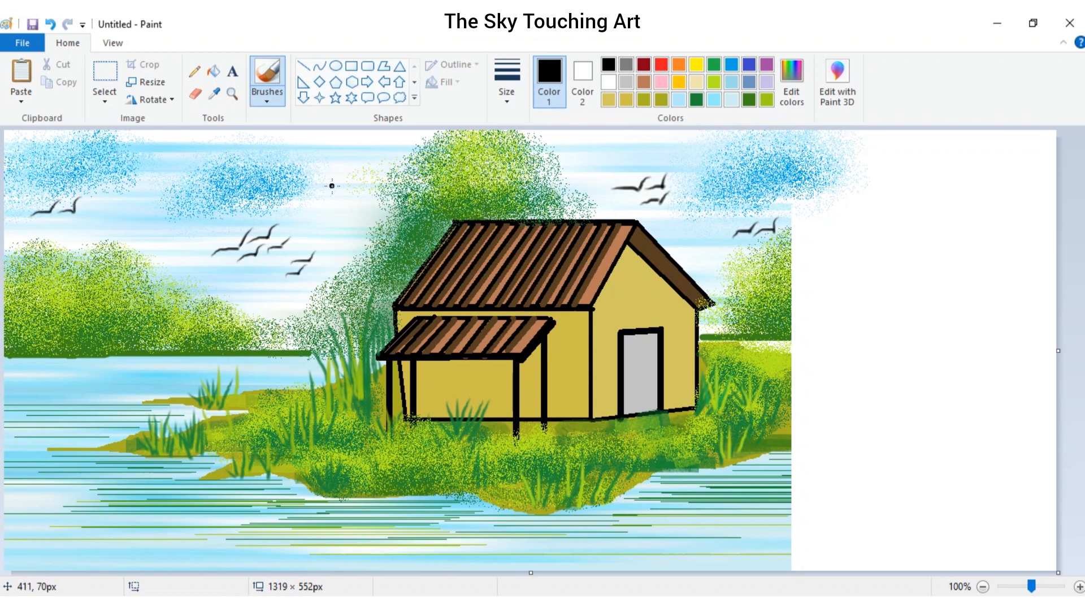
Step: Spray blue and dark green speckles over the water with the Airbrush, including the far left area beside the island
click(266, 100)
click(362, 122)
click(714, 99)
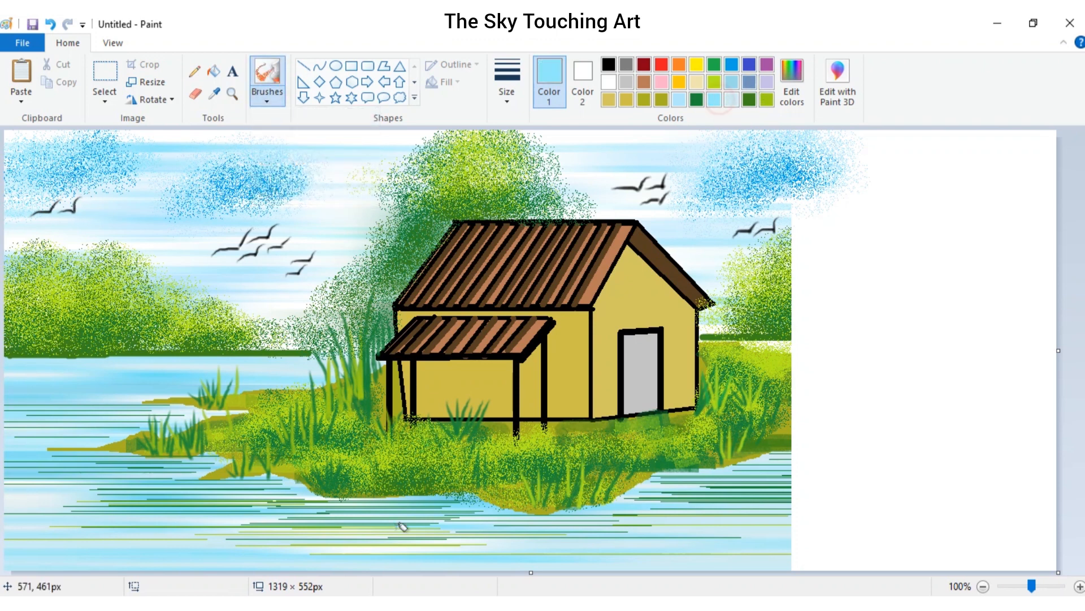
click(732, 64)
mouse_move(34, 506)
mouse_down()
mouse_move(591, 533)
mouse_move(805, 512)
mouse_up()
click(749, 100)
mouse_move(785, 463)
mouse_down()
mouse_move(701, 506)
mouse_move(519, 506)
mouse_move(252, 486)
mouse_move(3, 441)
mouse_up()
drag(38, 404, 110, 403)
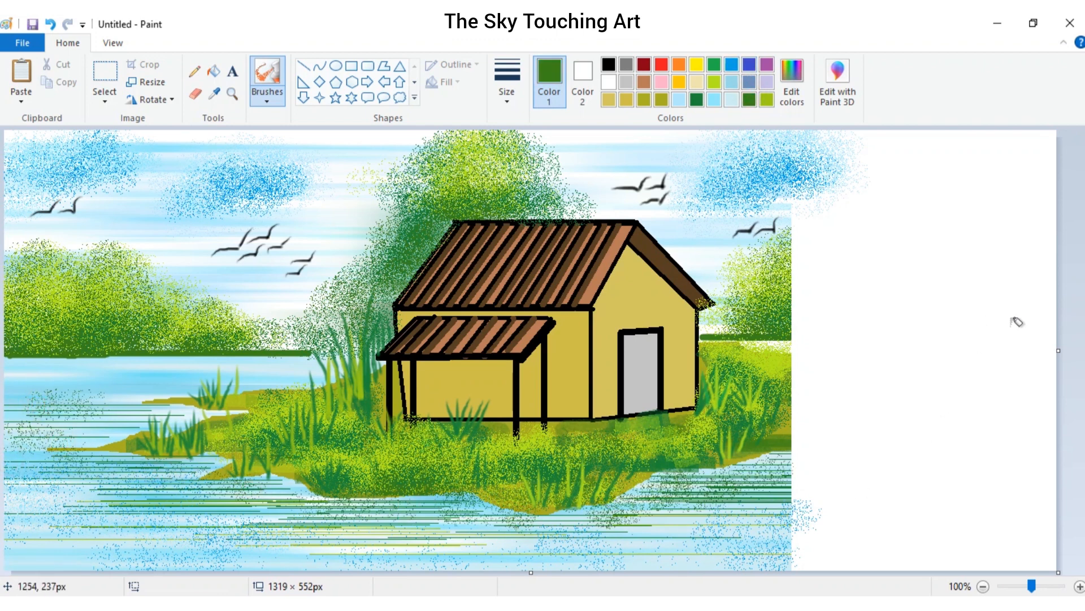
Step: Trim the canvas to 987 × 552 px and frame the painting with a white rectangle of about 981 × 543 px in the thickest outline
drag(1060, 349, 791, 355)
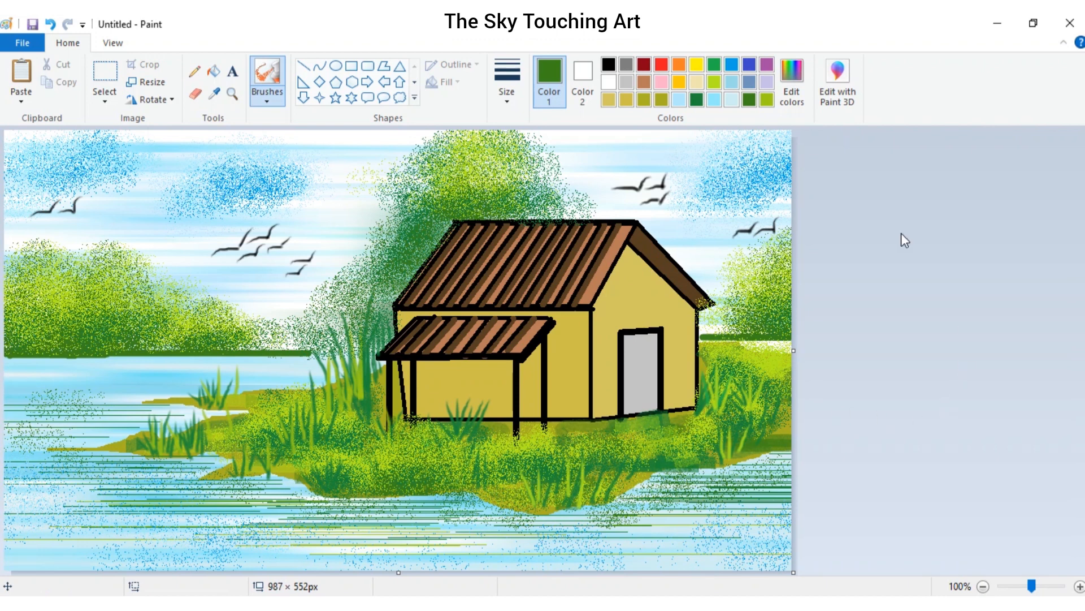
click(351, 68)
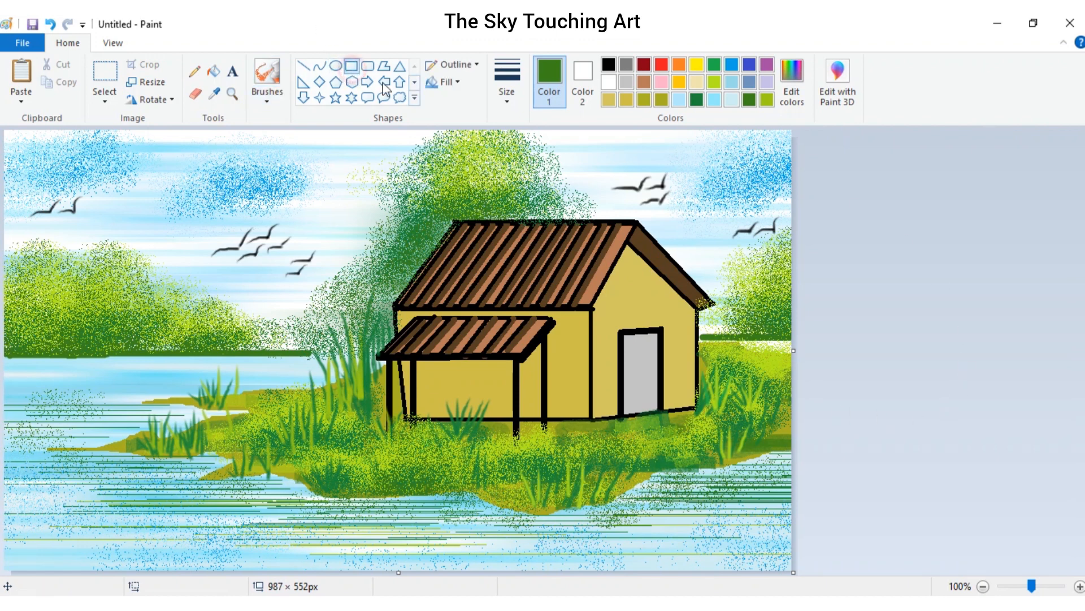
click(503, 100)
click(523, 215)
click(608, 82)
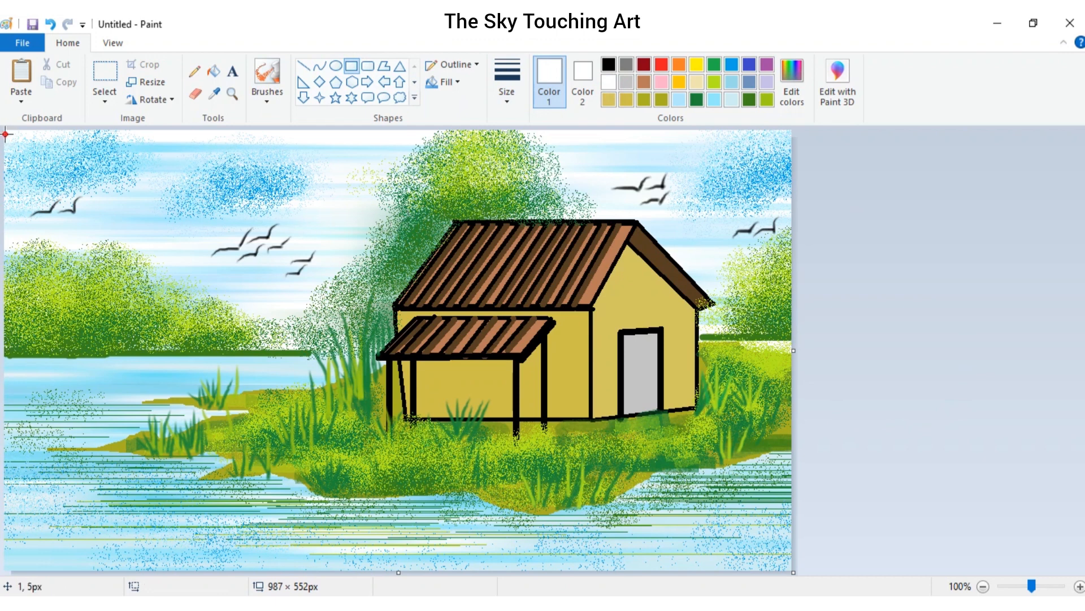
mouse_move(6, 135)
mouse_down()
mouse_move(193, 277)
mouse_move(630, 396)
mouse_move(737, 464)
mouse_move(787, 534)
mouse_move(787, 564)
mouse_up()
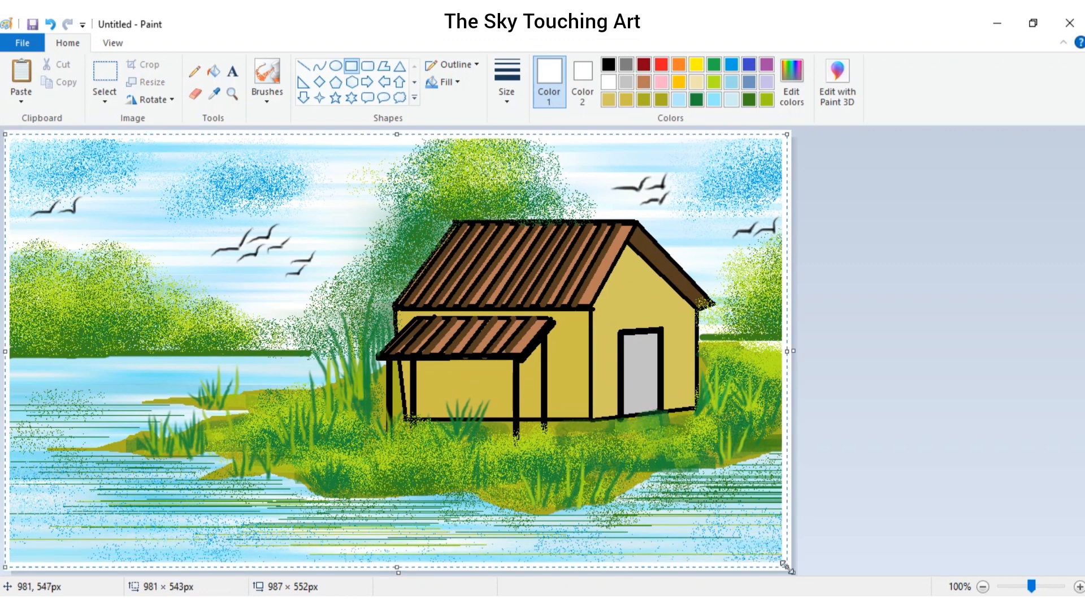
click(981, 461)
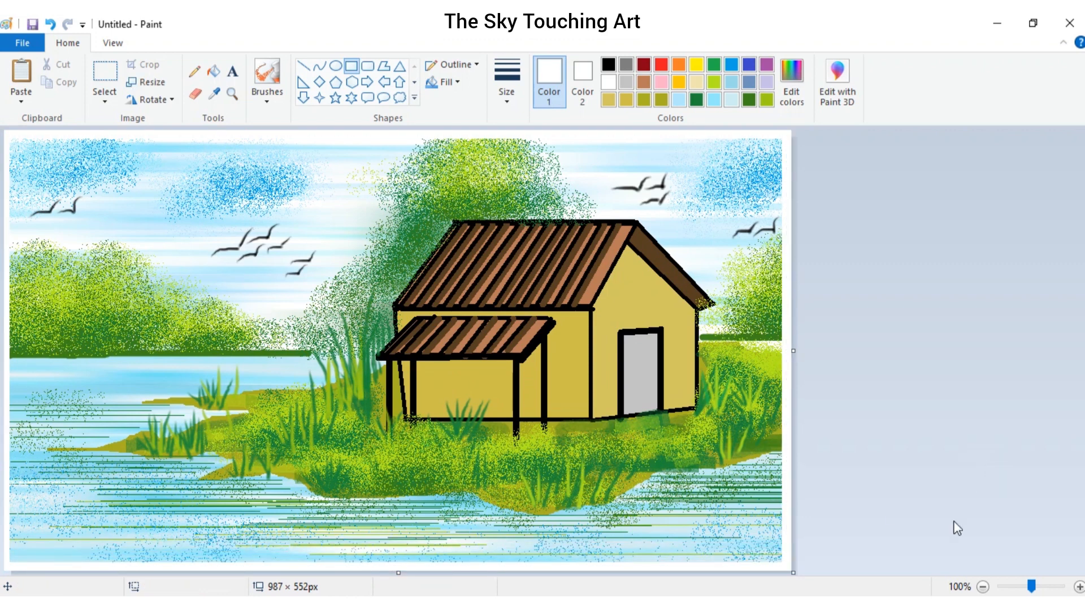